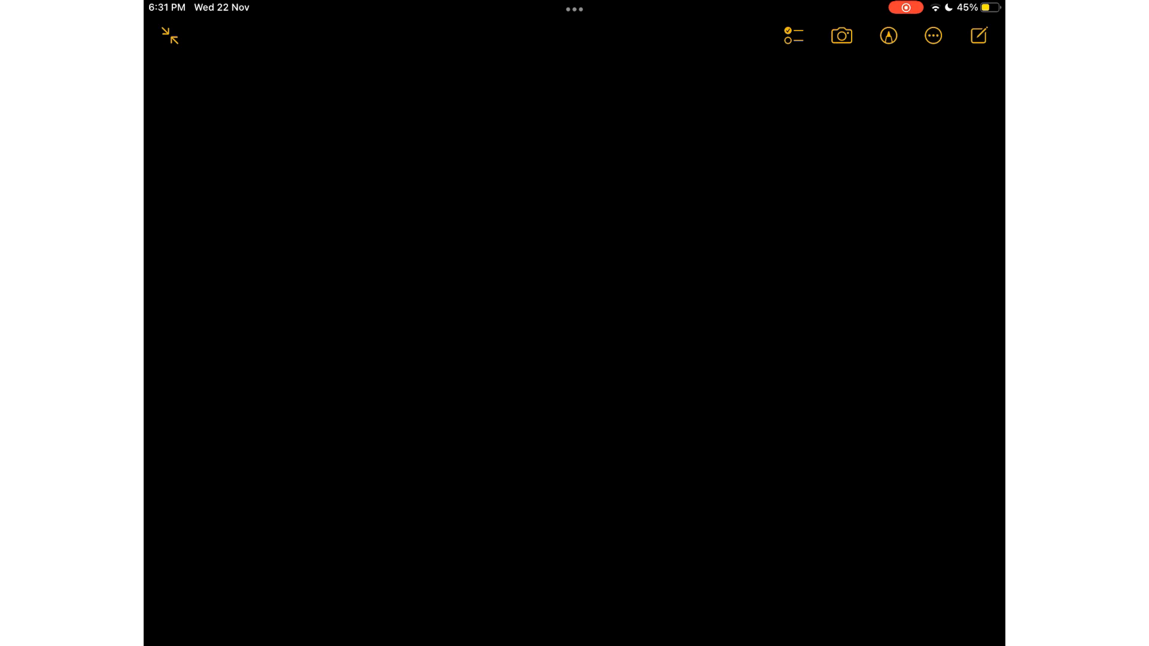
{"action": "mouse_move", "coordinate": [210, 110]}
{"action": "left_mouse_down"}
{"action": "mouse_move", "coordinate": [208, 126]}
{"action": "mouse_move", "coordinate": [285, 108]}
{"action": "left_mouse_up"}
{"action": "left_click_drag", "start_coordinate": [265, 118], "coordinate": [285, 116]}
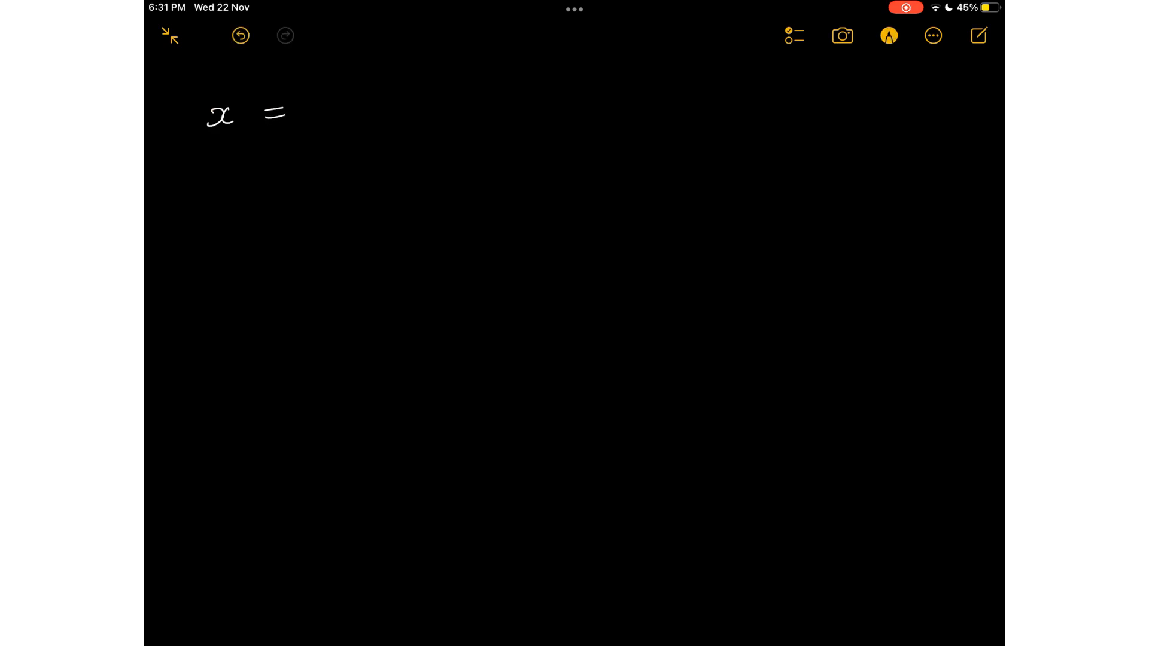
{"action": "mouse_move", "coordinate": [359, 95]}
{"action": "left_mouse_down"}
{"action": "mouse_move", "coordinate": [405, 109]}
{"action": "mouse_move", "coordinate": [435, 93]}
{"action": "mouse_move", "coordinate": [484, 105]}
{"action": "mouse_move", "coordinate": [520, 90]}
{"action": "left_mouse_up"}
{"action": "left_click_drag", "start_coordinate": [541, 86], "coordinate": [540, 88]}
{"action": "left_click_drag", "start_coordinate": [571, 86], "coordinate": [570, 87]}
{"action": "left_click_drag", "start_coordinate": [597, 87], "coordinate": [647, 96]}
{"action": "mouse_move", "coordinate": [673, 78]}
{"action": "left_mouse_down"}
{"action": "mouse_move", "coordinate": [666, 91]}
{"action": "mouse_move", "coordinate": [690, 97]}
{"action": "left_mouse_up"}
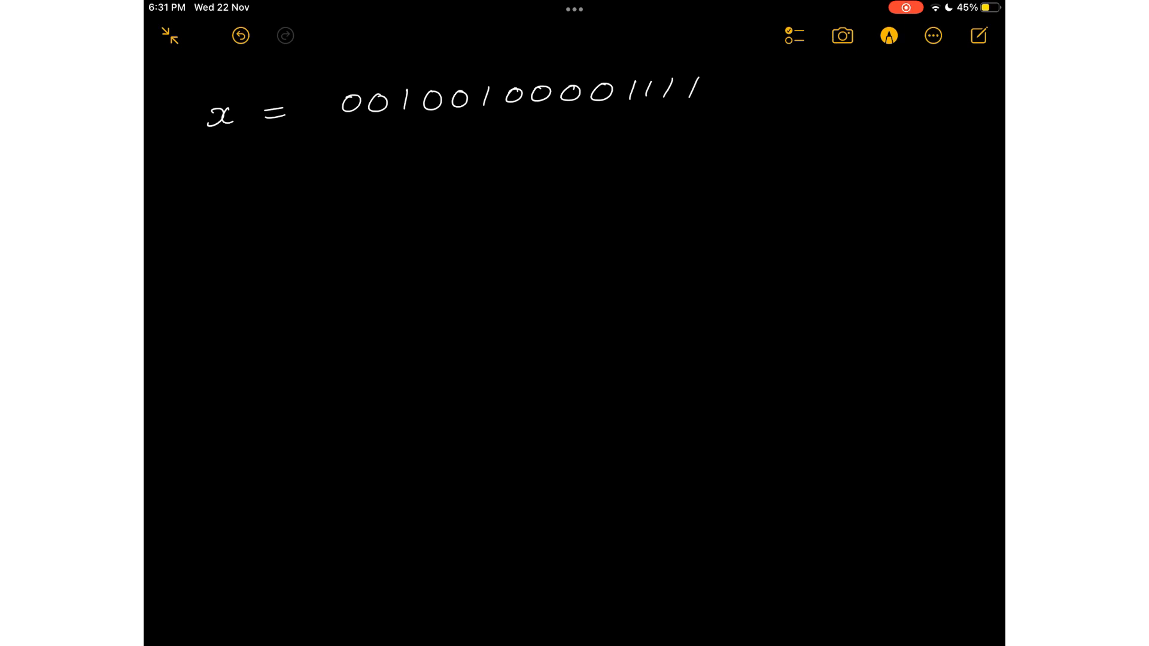
Mark each of the three 01 patterns in the x sequence with a small brace underneath in yellow ink.
{"action": "left_click", "coordinate": [888, 36]}
{"action": "left_click", "coordinate": [889, 36]}
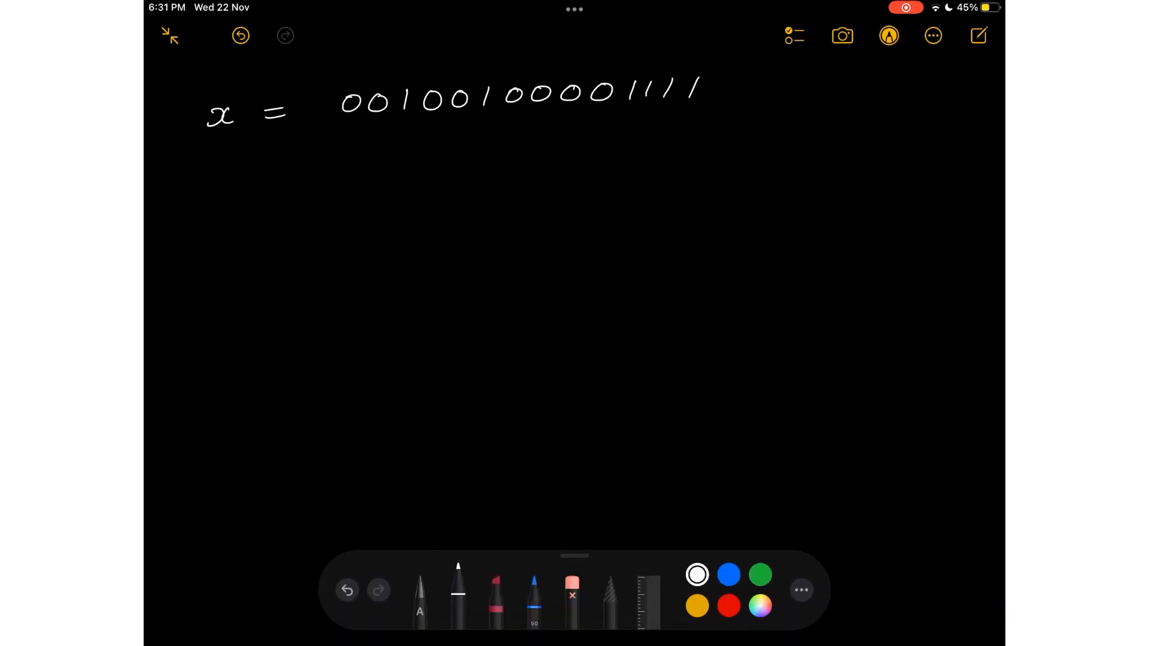
{"action": "left_click", "coordinate": [697, 606]}
{"action": "left_click_drag", "start_coordinate": [369, 126], "coordinate": [484, 118]}
{"action": "left_click_drag", "start_coordinate": [592, 108], "coordinate": [630, 109]}
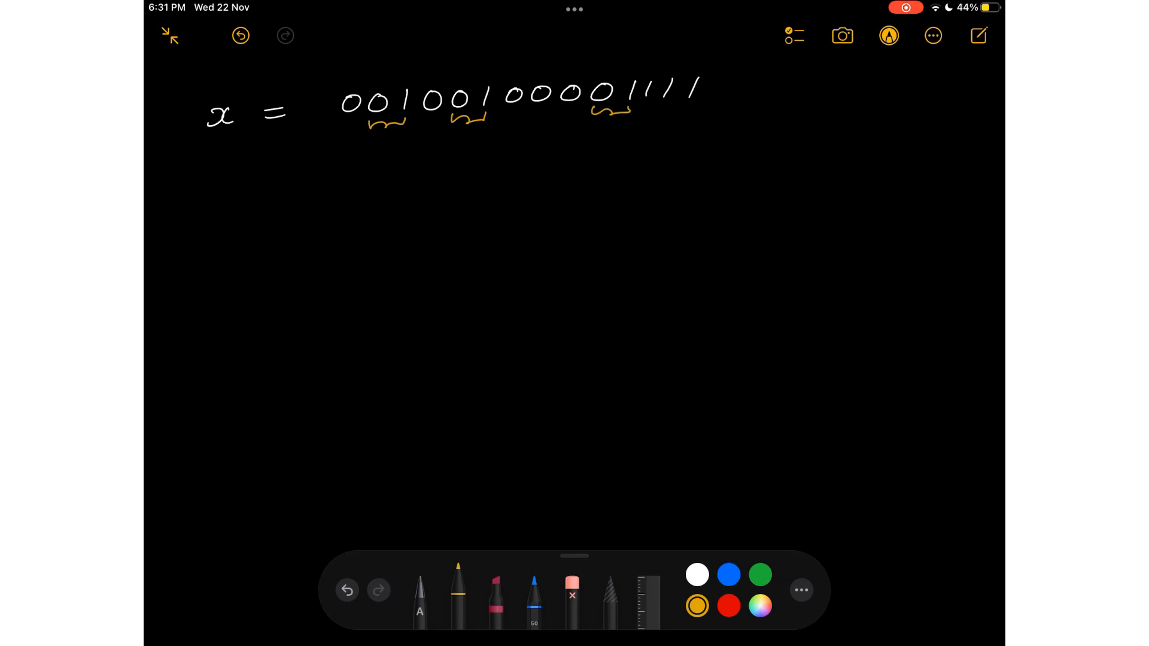
{"action": "mouse_move", "coordinate": [209, 180]}
{"action": "left_mouse_down"}
{"action": "mouse_move", "coordinate": [224, 193]}
{"action": "mouse_move", "coordinate": [278, 189]}
{"action": "left_mouse_up"}
{"action": "mouse_move", "coordinate": [354, 177]}
{"action": "left_mouse_down"}
{"action": "mouse_move", "coordinate": [419, 178]}
{"action": "mouse_move", "coordinate": [425, 167]}
{"action": "left_mouse_up"}
{"action": "mouse_move", "coordinate": [445, 165]}
{"action": "left_mouse_down"}
{"action": "mouse_move", "coordinate": [438, 174]}
{"action": "mouse_move", "coordinate": [446, 166]}
{"action": "mouse_move", "coordinate": [468, 181]}
{"action": "mouse_move", "coordinate": [503, 165]}
{"action": "left_mouse_up"}
{"action": "mouse_move", "coordinate": [525, 165]}
{"action": "left_mouse_down"}
{"action": "mouse_move", "coordinate": [537, 174]}
{"action": "mouse_move", "coordinate": [546, 164]}
{"action": "left_mouse_up"}
{"action": "mouse_move", "coordinate": [565, 163]}
{"action": "left_mouse_down"}
{"action": "mouse_move", "coordinate": [622, 171]}
{"action": "mouse_move", "coordinate": [698, 155]}
{"action": "left_mouse_up"}
{"action": "left_click", "coordinate": [673, 156]}
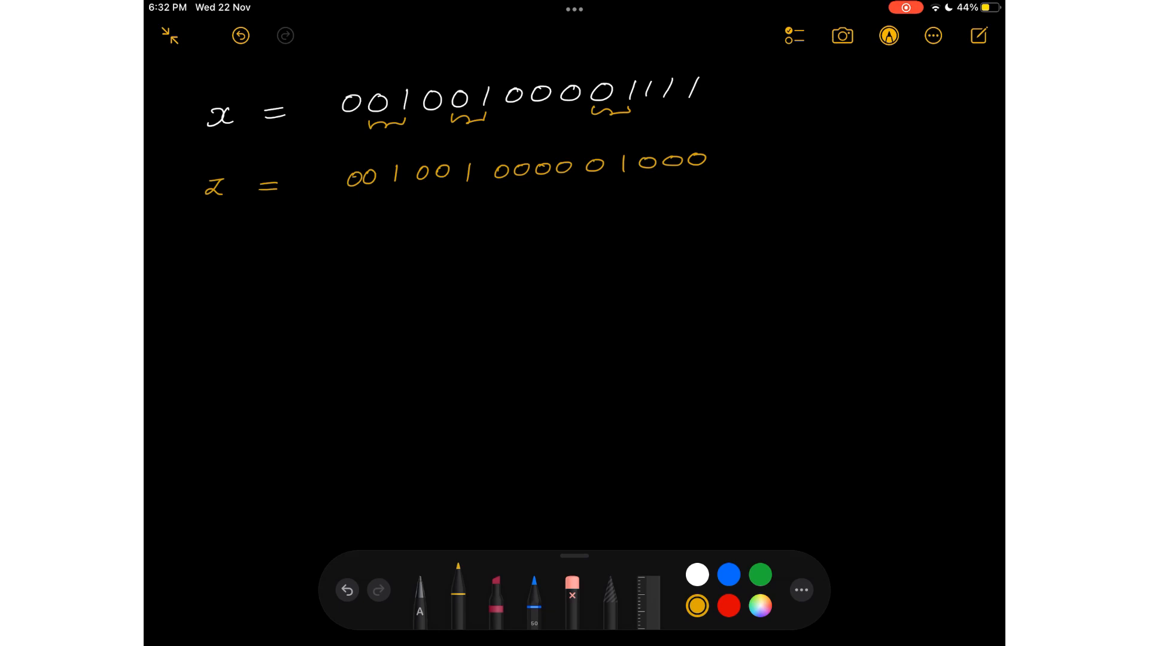
{"action": "left_click_drag", "start_coordinate": [793, 142], "coordinate": [740, 157]}
{"action": "mouse_move", "coordinate": [752, 140]}
{"action": "left_mouse_down"}
{"action": "mouse_move", "coordinate": [737, 157]}
{"action": "mouse_move", "coordinate": [759, 164]}
{"action": "left_mouse_up"}
Write the heading "Using Moore" below the z sequence and underline it.
{"action": "scroll", "coordinate": [575, 299], "scroll_direction": "down", "scroll_amount": 1}
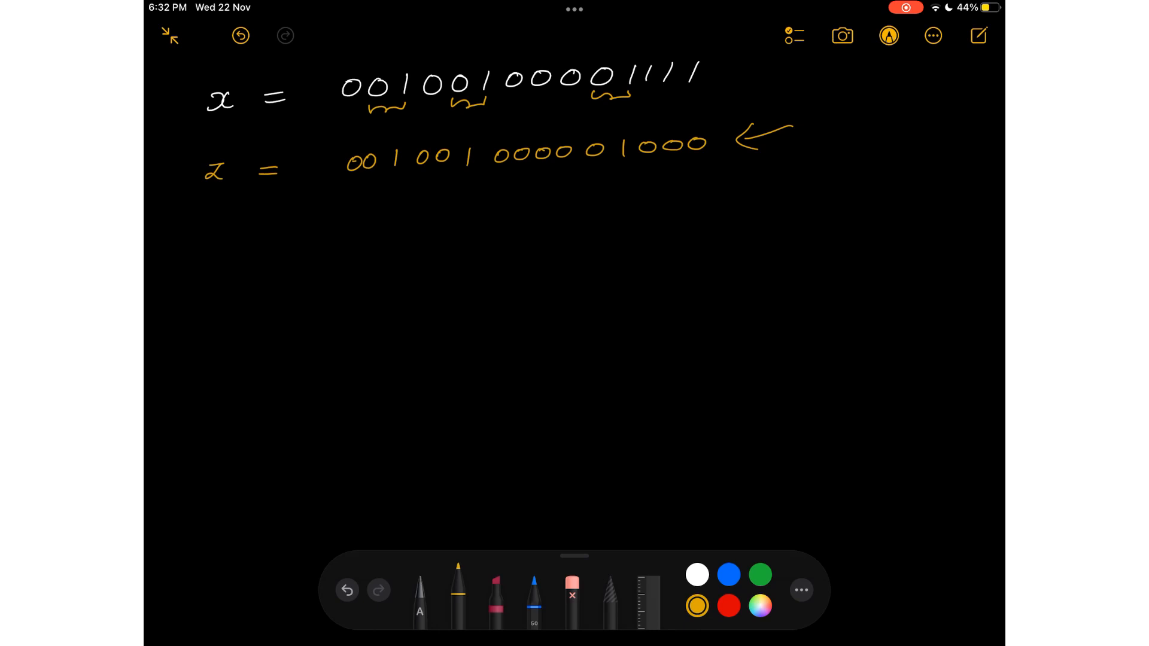
{"action": "mouse_move", "coordinate": [231, 228]}
{"action": "left_mouse_down"}
{"action": "mouse_move", "coordinate": [275, 256]}
{"action": "mouse_move", "coordinate": [288, 239]}
{"action": "mouse_move", "coordinate": [418, 223]}
{"action": "left_mouse_up"}
{"action": "left_click_drag", "start_coordinate": [216, 254], "coordinate": [440, 243]}
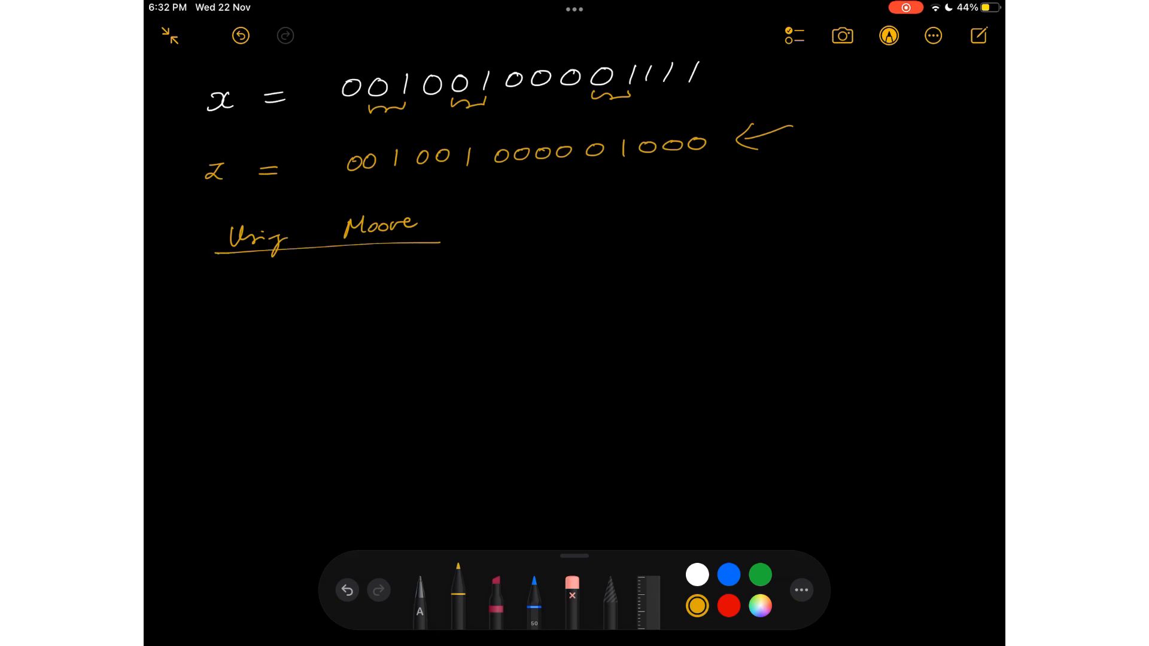
Write the side note "01 - 2bit" to the right of the Moore heading.
{"action": "scroll", "coordinate": [575, 335], "scroll_direction": "down", "scroll_amount": 1}
{"action": "scroll", "coordinate": [575, 335], "scroll_direction": "up", "scroll_amount": 1}
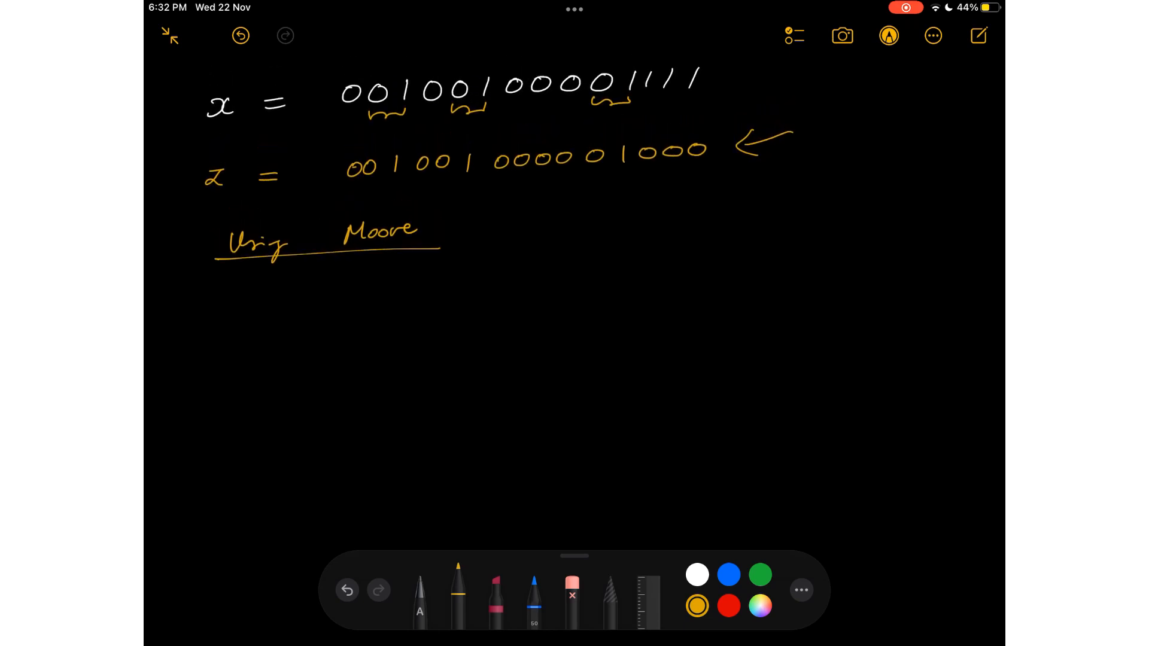
{"action": "mouse_move", "coordinate": [873, 201]}
{"action": "left_mouse_down"}
{"action": "mouse_move", "coordinate": [886, 215]}
{"action": "mouse_move", "coordinate": [919, 208]}
{"action": "left_mouse_up"}
{"action": "left_click_drag", "start_coordinate": [929, 200], "coordinate": [946, 209]}
{"action": "left_click_drag", "start_coordinate": [950, 194], "coordinate": [974, 212]}
{"action": "left_click_drag", "start_coordinate": [969, 203], "coordinate": [986, 202]}
Write the first bulleted state definition, "State 0 : No '0' detected", under the Moore heading.
{"action": "mouse_move", "coordinate": [219, 302]}
{"action": "left_mouse_down"}
{"action": "mouse_move", "coordinate": [210, 321]}
{"action": "mouse_move", "coordinate": [225, 320]}
{"action": "left_mouse_up"}
{"action": "left_click_drag", "start_coordinate": [226, 313], "coordinate": [251, 317]}
{"action": "left_click_drag", "start_coordinate": [253, 314], "coordinate": [298, 300]}
{"action": "left_click", "coordinate": [344, 305]}
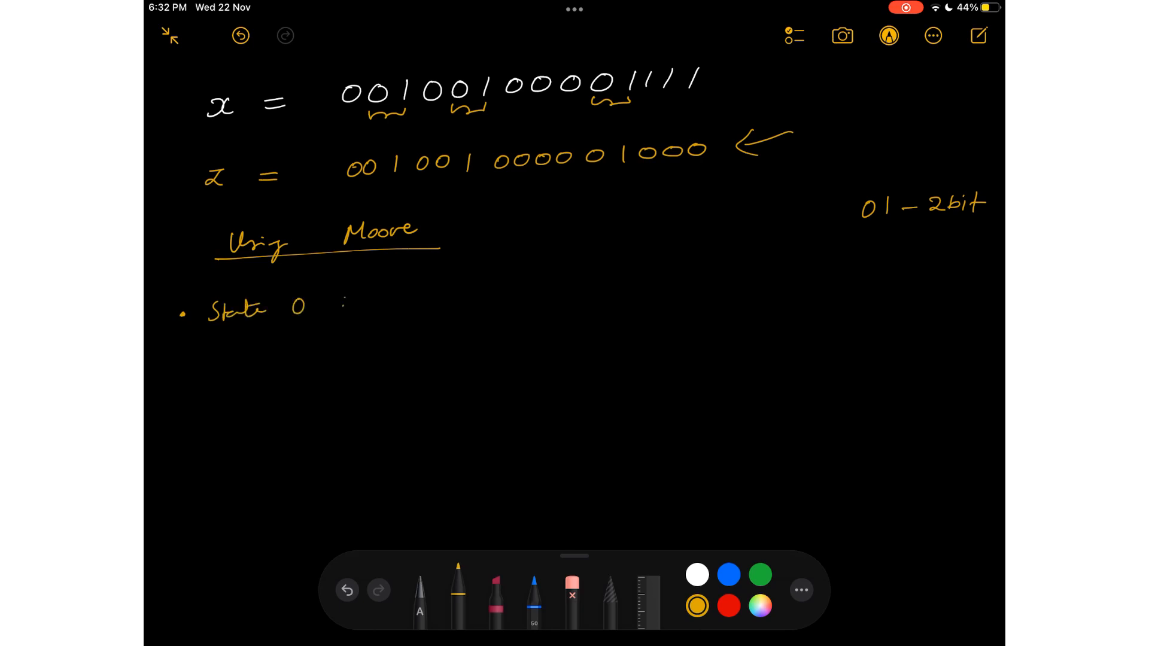
{"action": "mouse_move", "coordinate": [382, 283]}
{"action": "left_mouse_down"}
{"action": "mouse_move", "coordinate": [378, 293]}
{"action": "mouse_move", "coordinate": [397, 299]}
{"action": "mouse_move", "coordinate": [398, 281]}
{"action": "left_mouse_up"}
{"action": "left_click_drag", "start_coordinate": [408, 292], "coordinate": [450, 296]}
{"action": "left_click_drag", "start_coordinate": [468, 288], "coordinate": [469, 288]}
{"action": "left_click_drag", "start_coordinate": [477, 280], "coordinate": [520, 291]}
{"action": "left_click_drag", "start_coordinate": [523, 286], "coordinate": [532, 290]}
{"action": "mouse_move", "coordinate": [536, 286]}
{"action": "left_mouse_down"}
{"action": "mouse_move", "coordinate": [606, 280]}
{"action": "mouse_move", "coordinate": [623, 267]}
{"action": "mouse_move", "coordinate": [589, 270]}
{"action": "left_mouse_up"}
{"action": "left_click_drag", "start_coordinate": [528, 277], "coordinate": [547, 275]}
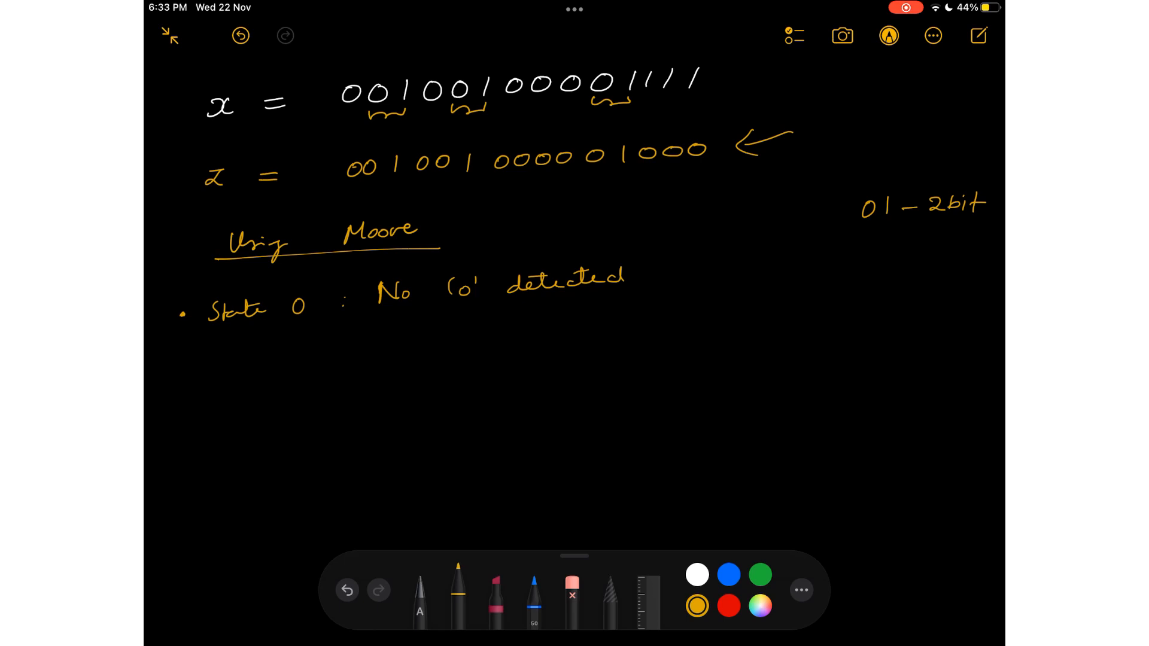
Write the second bullet "State 1 : '0' detected" and underline the 0 in the 01 side note.
{"action": "mouse_move", "coordinate": [216, 356]}
{"action": "left_mouse_down"}
{"action": "mouse_move", "coordinate": [205, 372]}
{"action": "mouse_move", "coordinate": [234, 369]}
{"action": "left_mouse_up"}
{"action": "left_click_drag", "start_coordinate": [233, 363], "coordinate": [258, 358]}
{"action": "left_click_drag", "start_coordinate": [255, 361], "coordinate": [304, 361]}
{"action": "left_click_drag", "start_coordinate": [851, 226], "coordinate": [873, 225]}
{"action": "left_click_drag", "start_coordinate": [392, 335], "coordinate": [392, 345]}
{"action": "left_click_drag", "start_coordinate": [409, 340], "coordinate": [567, 330]}
{"action": "left_click_drag", "start_coordinate": [491, 329], "coordinate": [506, 327]}
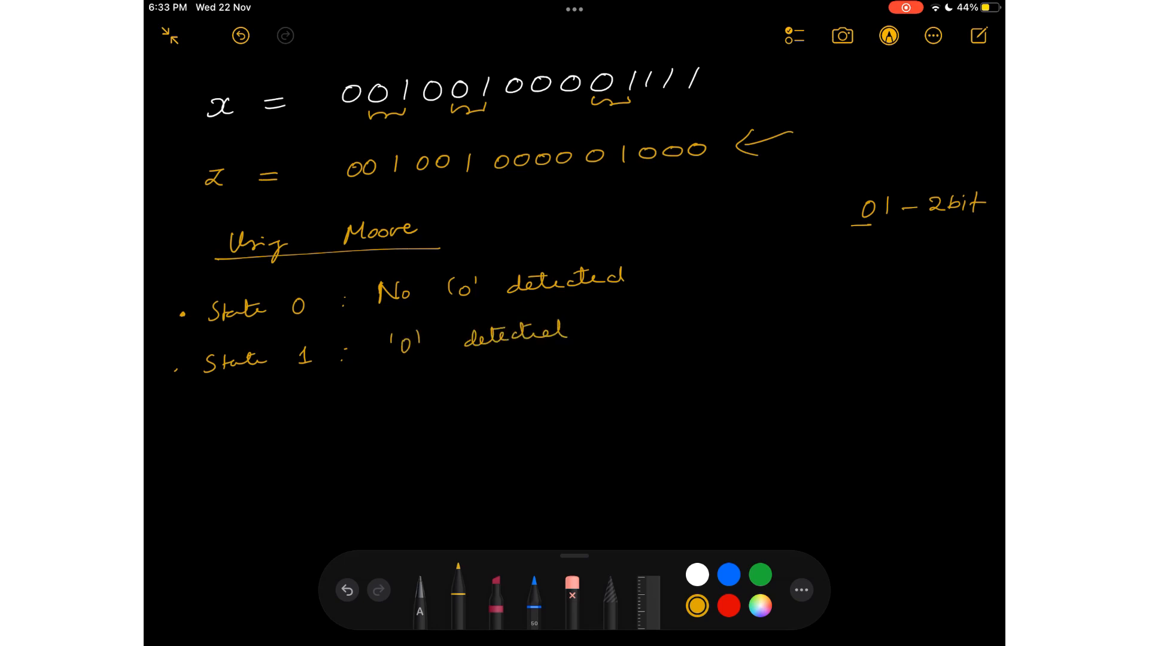
Write the third bullet "State 2 : '01' detected" below the State 1 line.
{"action": "mouse_move", "coordinate": [218, 402]}
{"action": "left_mouse_down"}
{"action": "mouse_move", "coordinate": [207, 419]}
{"action": "mouse_move", "coordinate": [312, 409]}
{"action": "left_mouse_up"}
{"action": "left_click", "coordinate": [350, 397]}
{"action": "left_click", "coordinate": [350, 404]}
{"action": "mouse_move", "coordinate": [395, 381]}
{"action": "left_mouse_down"}
{"action": "mouse_move", "coordinate": [394, 394]}
{"action": "mouse_move", "coordinate": [422, 398]}
{"action": "left_mouse_up"}
{"action": "mouse_move", "coordinate": [433, 376]}
{"action": "left_mouse_down"}
{"action": "mouse_move", "coordinate": [434, 389]}
{"action": "mouse_move", "coordinate": [500, 387]}
{"action": "mouse_move", "coordinate": [573, 366]}
{"action": "mouse_move", "coordinate": [520, 370]}
{"action": "left_mouse_up"}
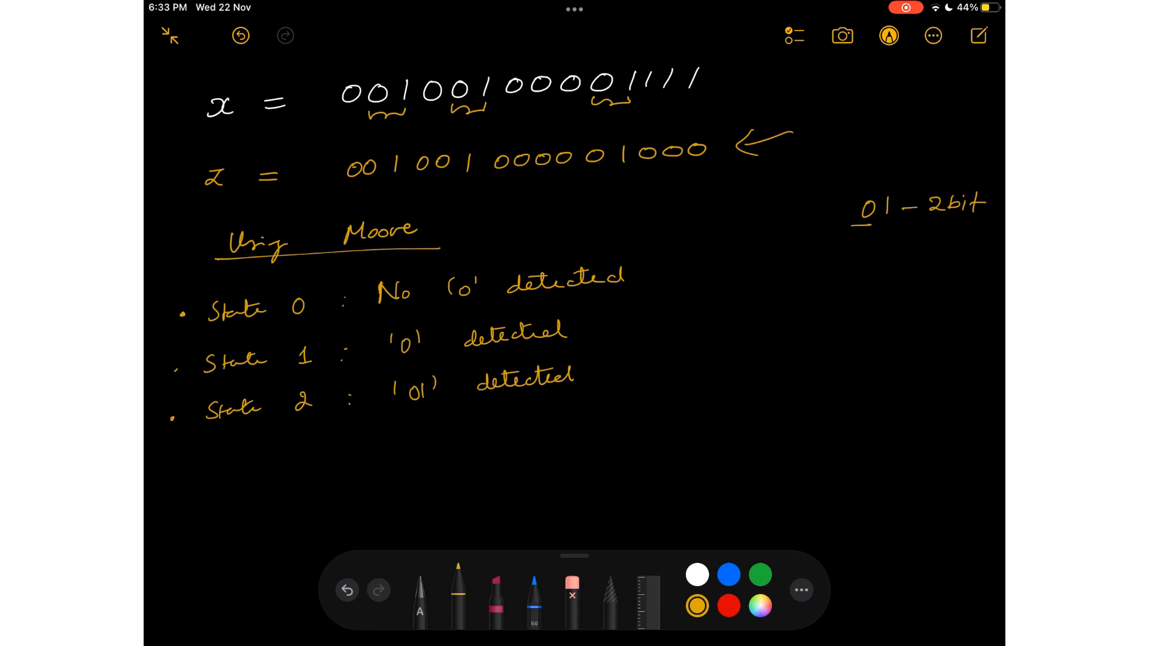
Add blue arrows beside the three state definitions, naming them S0, S1 and S2.
{"action": "scroll", "coordinate": [591, 264], "scroll_direction": "down", "scroll_amount": 2}
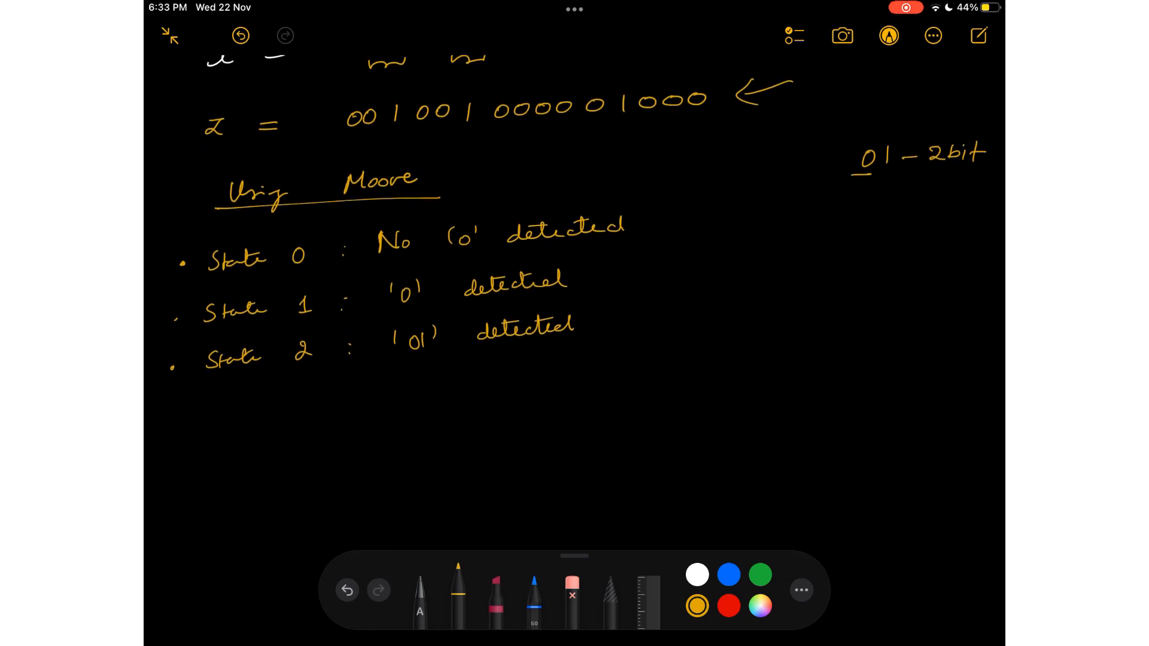
{"action": "left_click", "coordinate": [728, 575]}
{"action": "left_click_drag", "start_coordinate": [673, 221], "coordinate": [690, 227]}
{"action": "mouse_move", "coordinate": [733, 209]}
{"action": "left_mouse_down"}
{"action": "mouse_move", "coordinate": [720, 222]}
{"action": "mouse_move", "coordinate": [740, 212]}
{"action": "left_mouse_up"}
{"action": "left_click_drag", "start_coordinate": [667, 274], "coordinate": [695, 273]}
{"action": "mouse_move", "coordinate": [687, 269]}
{"action": "left_mouse_down"}
{"action": "mouse_move", "coordinate": [688, 279]}
{"action": "mouse_move", "coordinate": [714, 277]}
{"action": "left_mouse_up"}
{"action": "left_click_drag", "start_coordinate": [671, 321], "coordinate": [743, 321]}
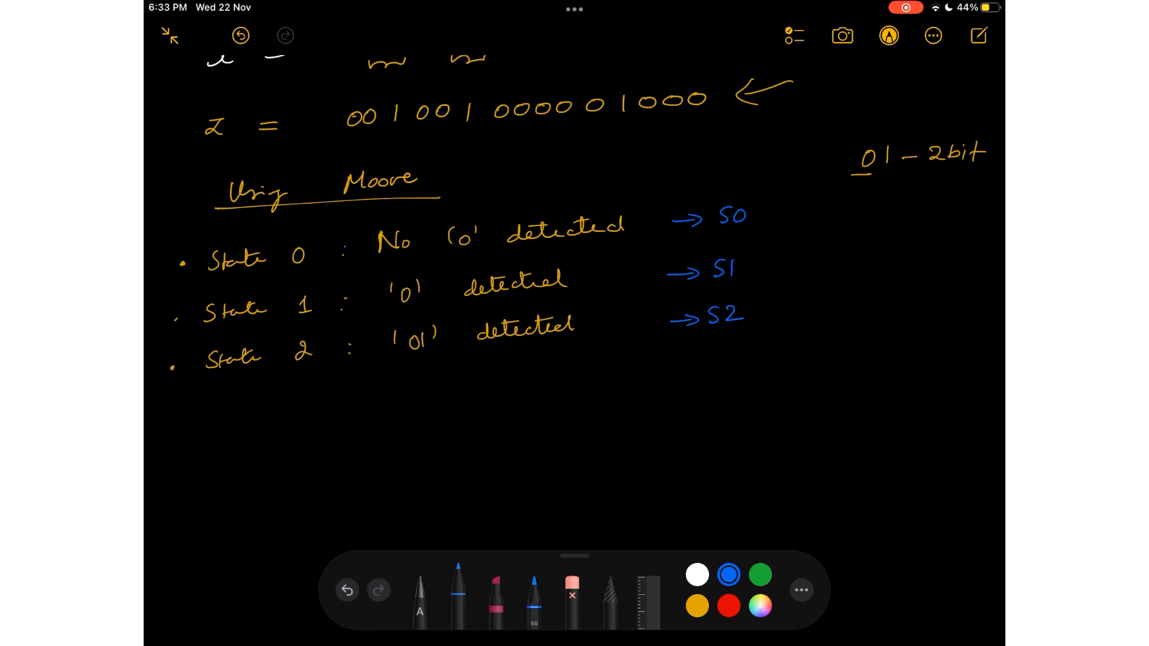
{"action": "left_click", "coordinate": [496, 601]}
{"action": "left_click", "coordinate": [698, 606]}
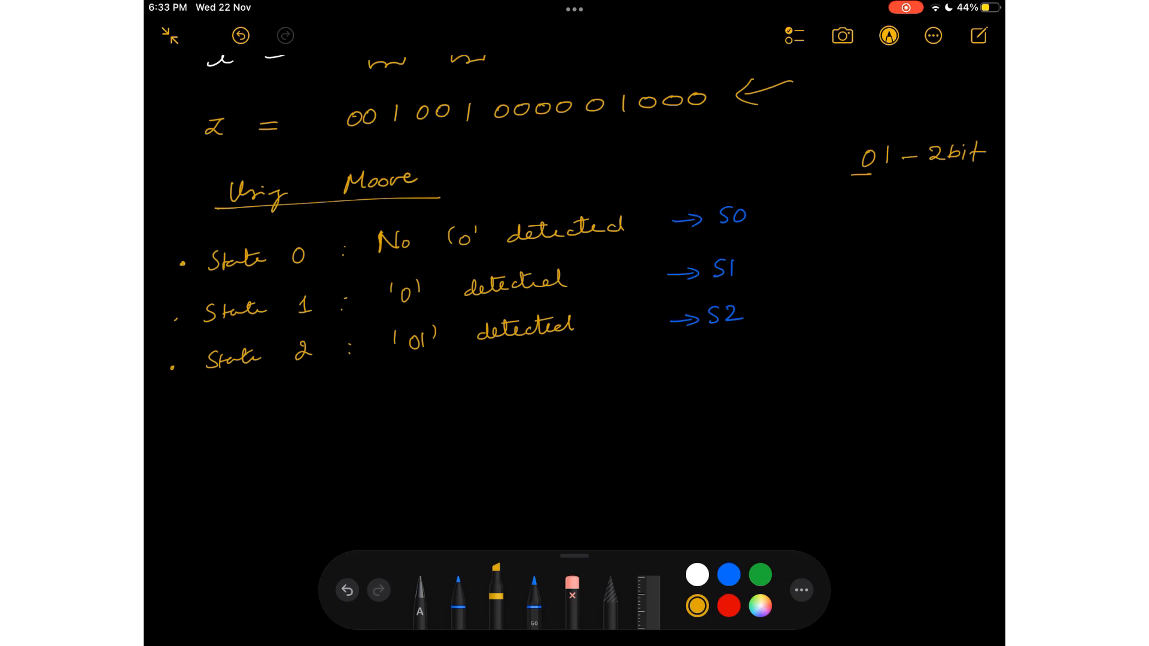
{"action": "left_click_drag", "start_coordinate": [402, 340], "coordinate": [741, 315]}
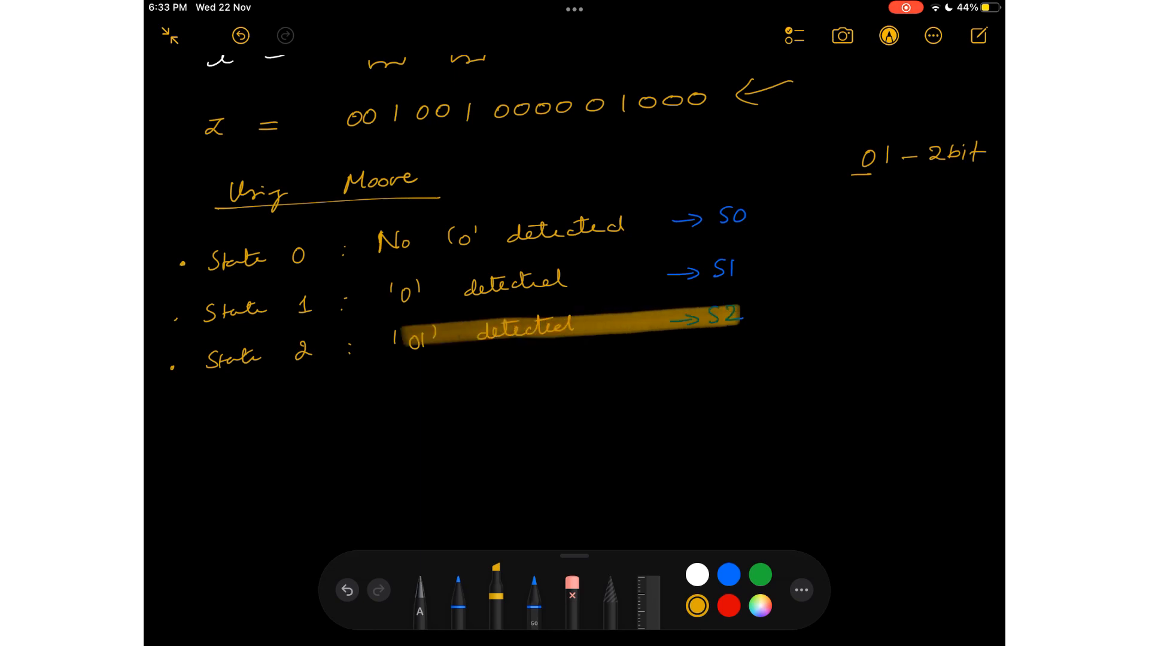
{"action": "left_click", "coordinate": [759, 575]}
{"action": "left_click_drag", "start_coordinate": [809, 172], "coordinate": [828, 190]}
{"action": "left_click", "coordinate": [347, 590]}
{"action": "left_click", "coordinate": [347, 590]}
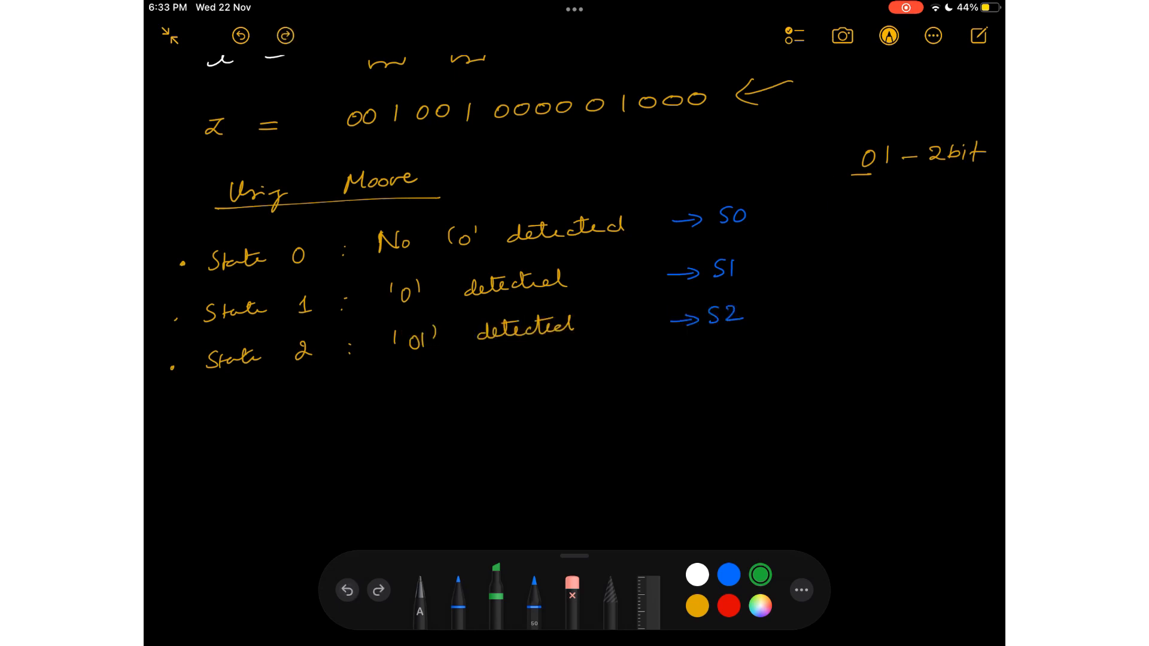
Write a green Z column beside the states with outputs 0, 0 and 1, and underline '01' in the State 2 line.
{"action": "left_click", "coordinate": [458, 603]}
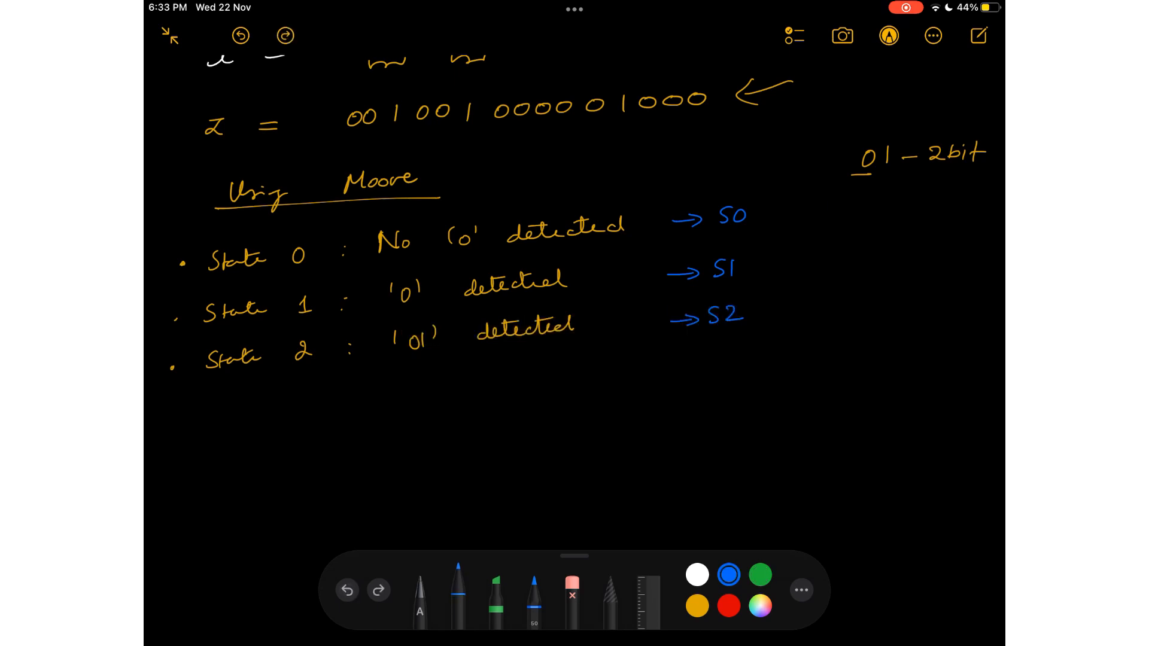
{"action": "left_click", "coordinate": [760, 575]}
{"action": "mouse_move", "coordinate": [801, 172]}
{"action": "left_mouse_down"}
{"action": "mouse_move", "coordinate": [817, 172]}
{"action": "mouse_move", "coordinate": [820, 210]}
{"action": "left_mouse_up"}
{"action": "left_click_drag", "start_coordinate": [818, 256], "coordinate": [820, 258]}
{"action": "mouse_move", "coordinate": [817, 298]}
{"action": "left_mouse_down"}
{"action": "mouse_move", "coordinate": [825, 294]}
{"action": "mouse_move", "coordinate": [823, 312]}
{"action": "left_mouse_up"}
{"action": "left_click_drag", "start_coordinate": [817, 313], "coordinate": [830, 312]}
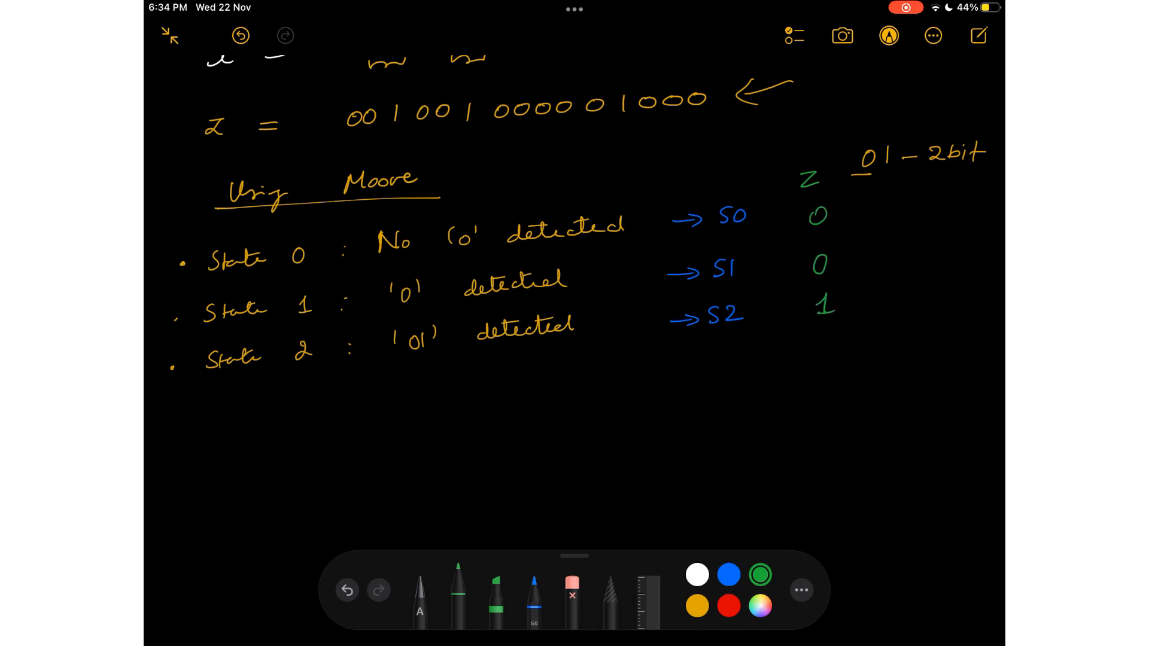
{"action": "mouse_move", "coordinate": [392, 363]}
{"action": "left_mouse_down"}
{"action": "mouse_move", "coordinate": [431, 361]}
{"action": "mouse_move", "coordinate": [412, 372]}
{"action": "left_mouse_up"}
Draw three white circles in a row below the state definitions for the state diagram.
{"action": "scroll", "coordinate": [574, 299], "scroll_direction": "down", "scroll_amount": 2}
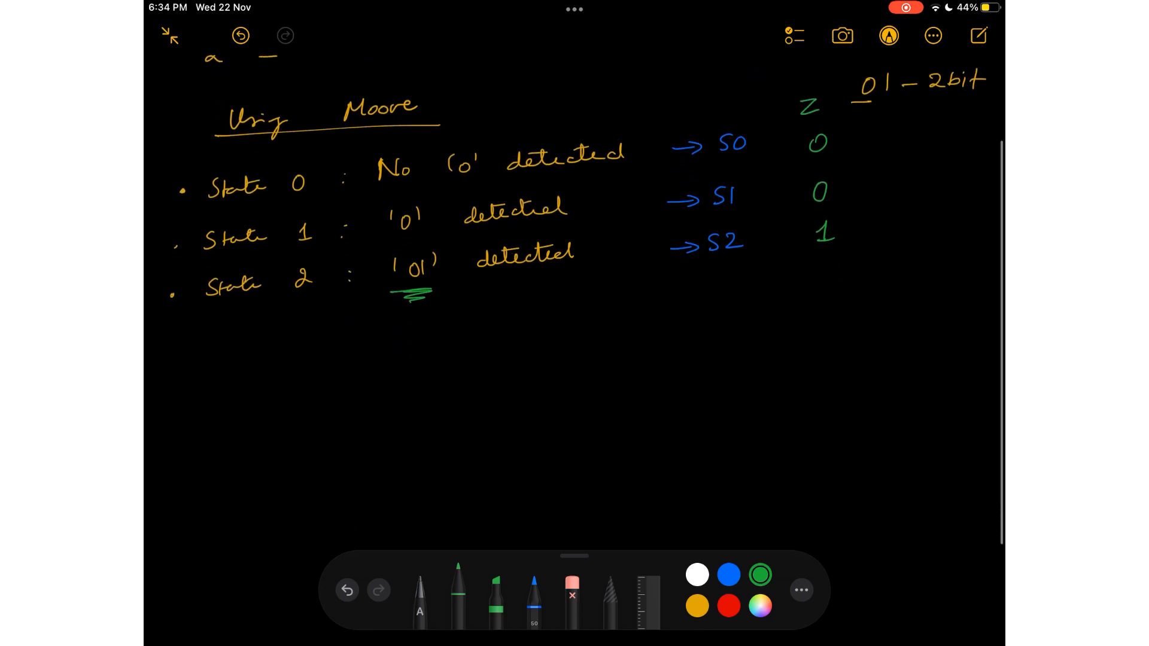
{"action": "scroll", "coordinate": [575, 291], "scroll_direction": "down", "scroll_amount": 2}
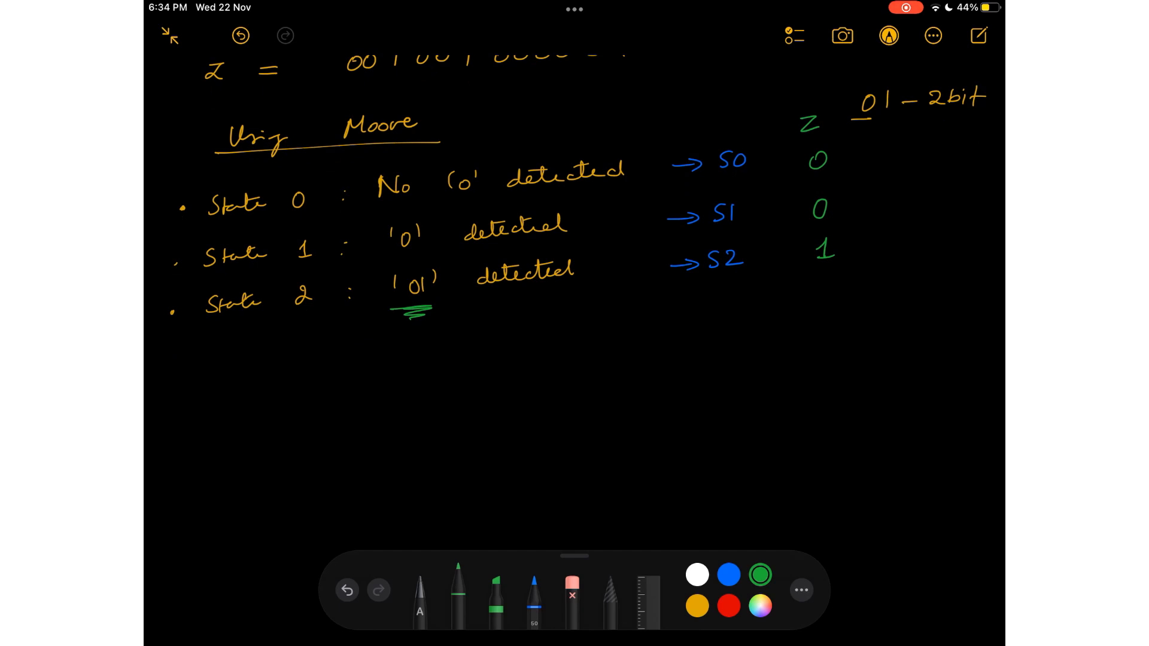
{"action": "left_click", "coordinate": [698, 575]}
{"action": "left_click_drag", "start_coordinate": [402, 397], "coordinate": [388, 407]}
{"action": "left_click_drag", "start_coordinate": [616, 386], "coordinate": [615, 384]}
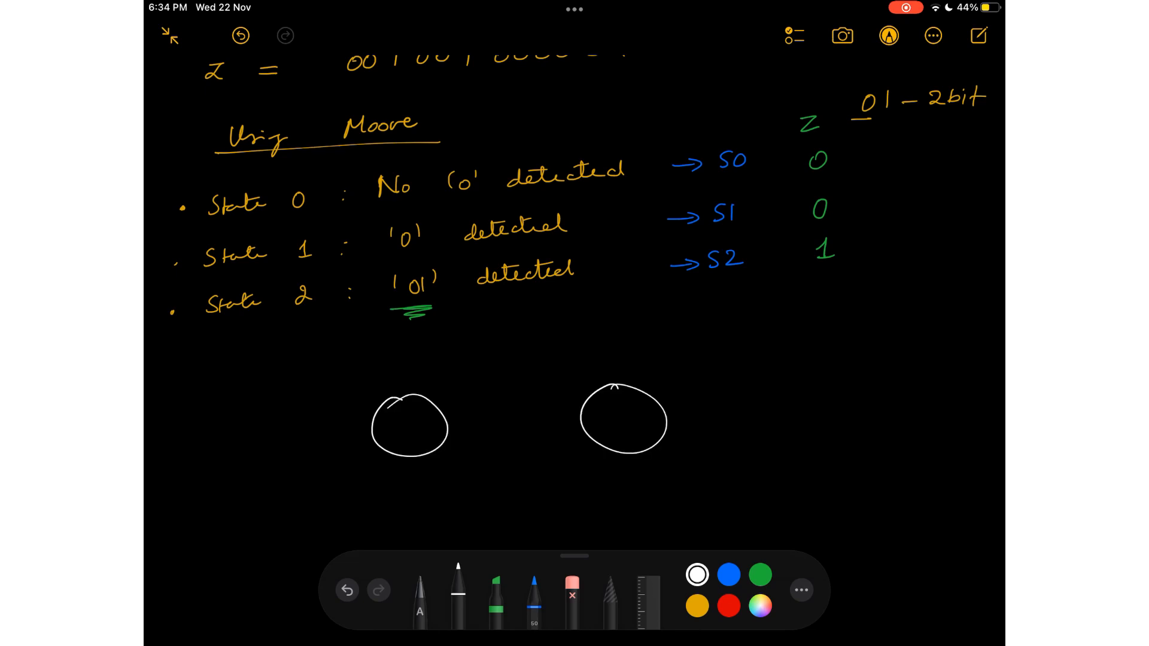
{"action": "mouse_move", "coordinate": [829, 375]}
{"action": "left_mouse_down"}
{"action": "mouse_move", "coordinate": [808, 386]}
{"action": "mouse_move", "coordinate": [831, 377]}
{"action": "left_mouse_up"}
Label the three circles with state over output: S0/0, S1/0 and S2/1.
{"action": "mouse_move", "coordinate": [403, 412]}
{"action": "left_mouse_down"}
{"action": "mouse_move", "coordinate": [396, 423]}
{"action": "mouse_move", "coordinate": [412, 413]}
{"action": "left_mouse_up"}
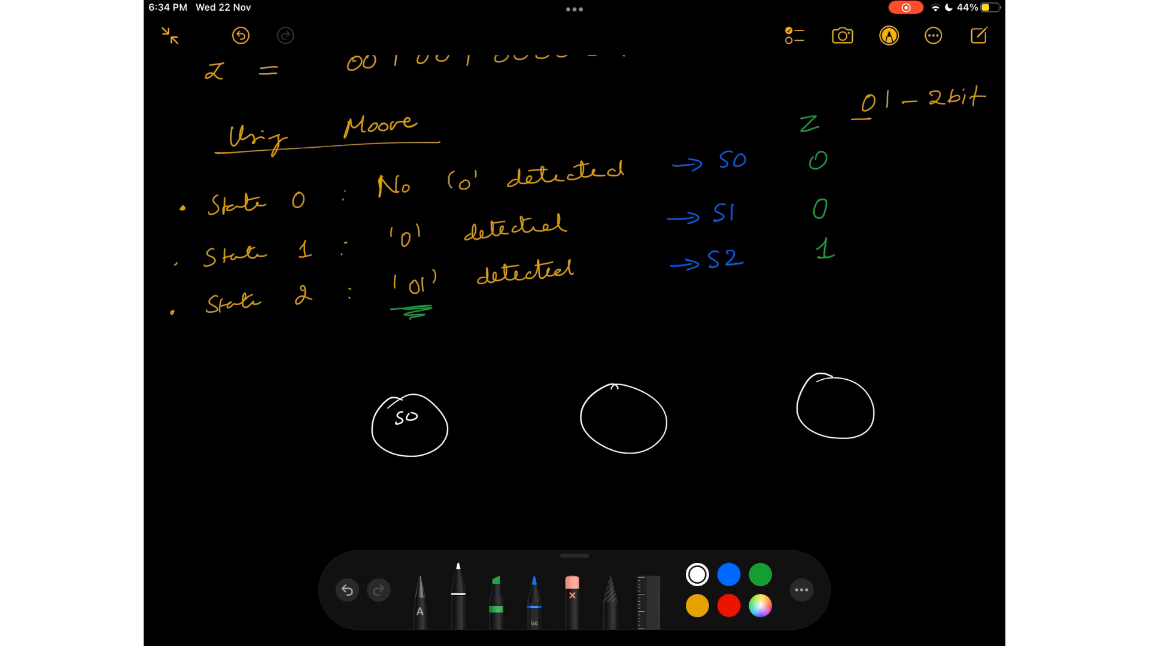
{"action": "mouse_move", "coordinate": [387, 430]}
{"action": "left_mouse_down"}
{"action": "mouse_move", "coordinate": [425, 427]}
{"action": "mouse_move", "coordinate": [413, 437]}
{"action": "left_mouse_up"}
{"action": "mouse_move", "coordinate": [611, 404]}
{"action": "left_mouse_down"}
{"action": "mouse_move", "coordinate": [601, 415]}
{"action": "mouse_move", "coordinate": [631, 419]}
{"action": "mouse_move", "coordinate": [625, 428]}
{"action": "left_mouse_up"}
{"action": "mouse_move", "coordinate": [826, 389]}
{"action": "left_mouse_down"}
{"action": "mouse_move", "coordinate": [815, 400]}
{"action": "mouse_move", "coordinate": [847, 406]}
{"action": "mouse_move", "coordinate": [834, 430]}
{"action": "left_mouse_up"}
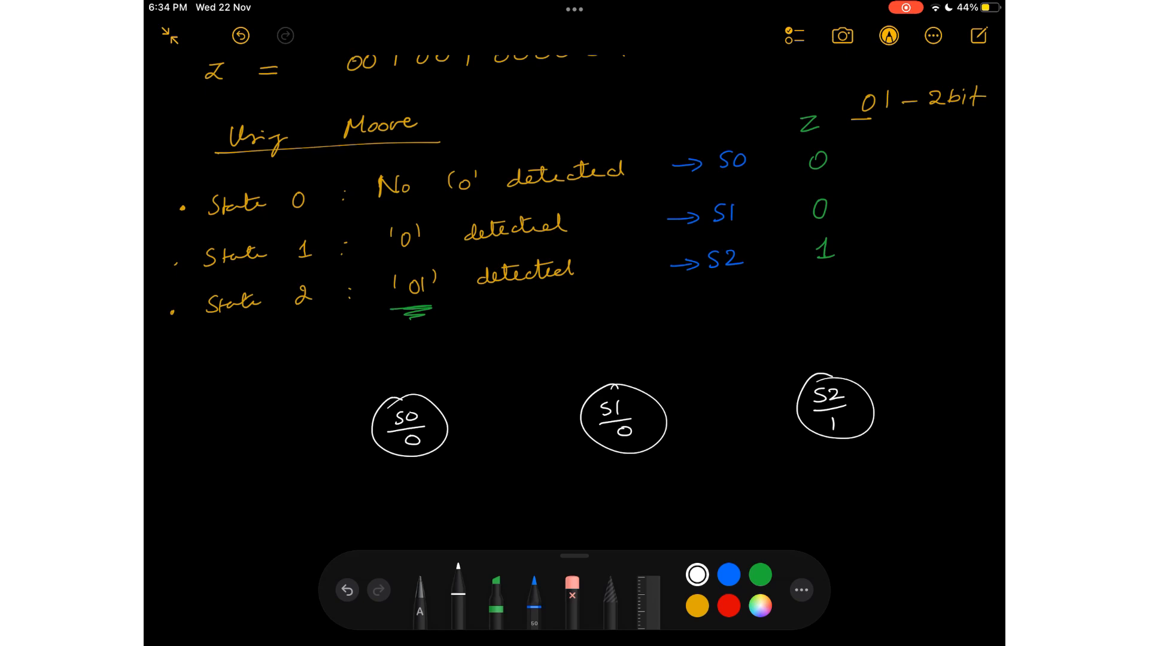
Draw a self-loop on S0 labelled 1 and an arrow from S0 to S1 labelled 0.
{"action": "scroll", "coordinate": [591, 271], "scroll_direction": "up", "scroll_amount": 1}
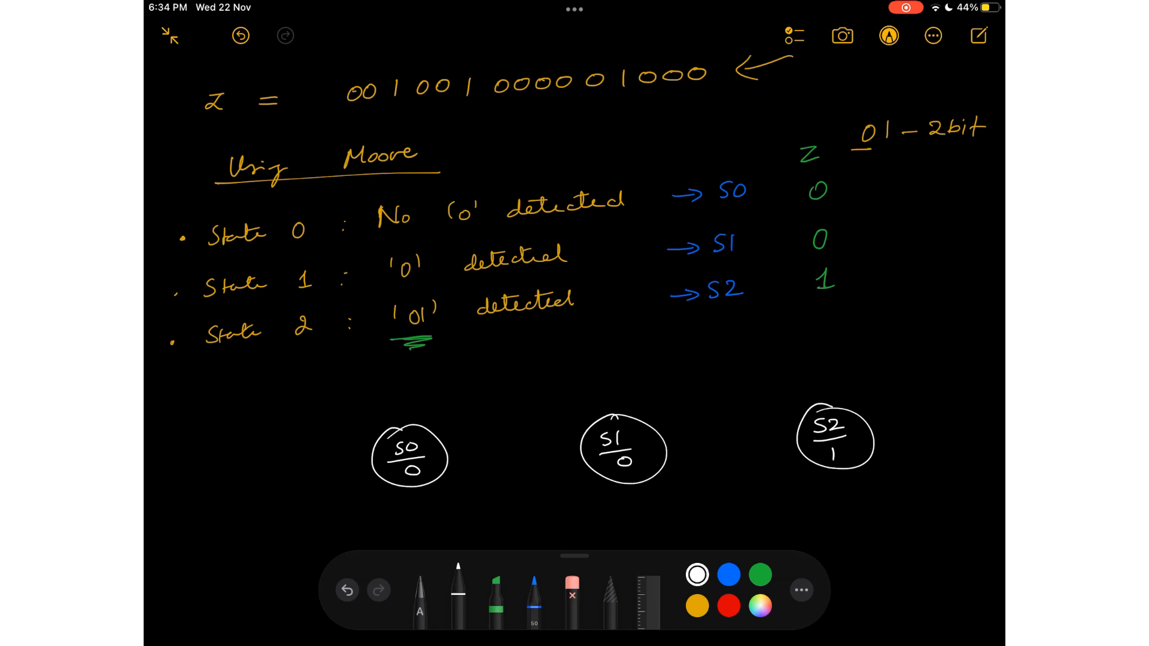
{"action": "mouse_move", "coordinate": [416, 422]}
{"action": "left_mouse_down"}
{"action": "mouse_move", "coordinate": [461, 385]}
{"action": "mouse_move", "coordinate": [486, 408]}
{"action": "mouse_move", "coordinate": [447, 440]}
{"action": "left_mouse_up"}
{"action": "left_click_drag", "start_coordinate": [481, 364], "coordinate": [490, 379]}
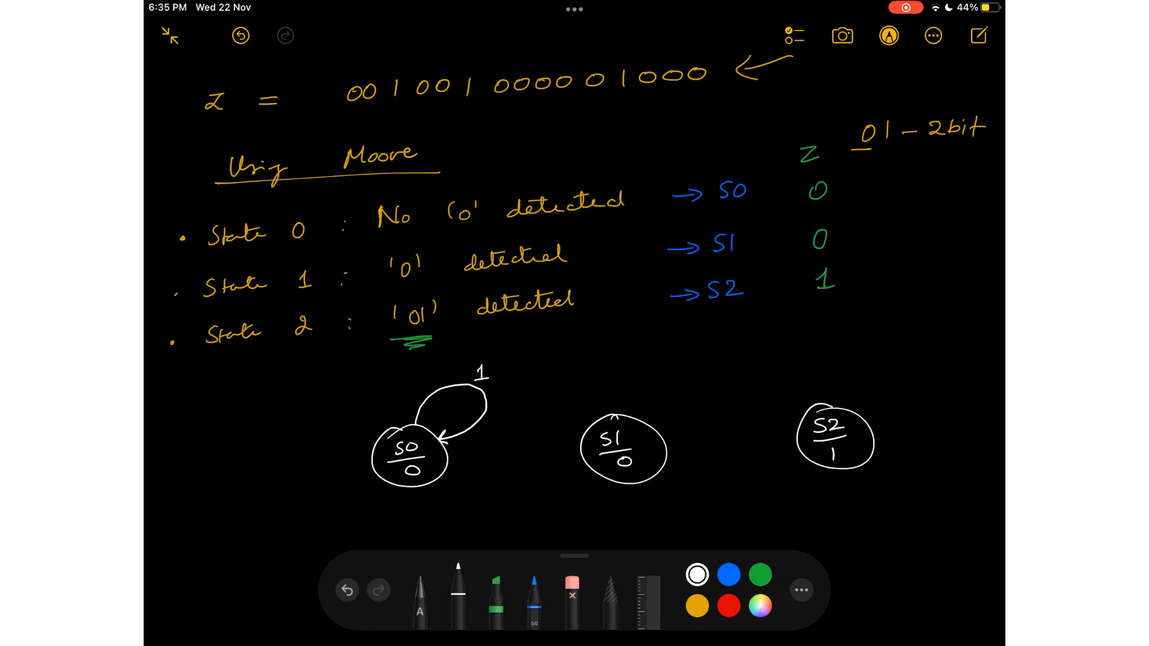
{"action": "mouse_move", "coordinate": [447, 460]}
{"action": "left_mouse_down"}
{"action": "mouse_move", "coordinate": [583, 446]}
{"action": "mouse_move", "coordinate": [567, 454]}
{"action": "left_mouse_up"}
{"action": "left_click_drag", "start_coordinate": [521, 420], "coordinate": [522, 422]}
Draw a self-loop on S1 labelled 0 and an arrow from S1 to S2 labelled 1.
{"action": "scroll", "coordinate": [574, 269], "scroll_direction": "down", "scroll_amount": 1}
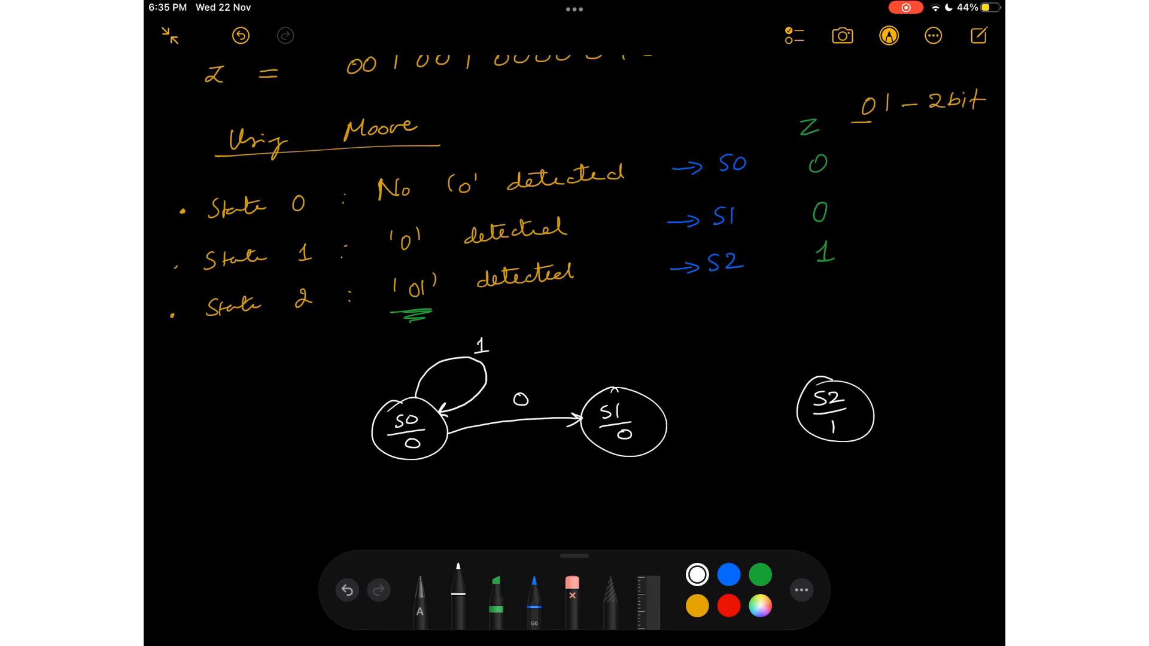
{"action": "mouse_move", "coordinate": [622, 389]}
{"action": "left_mouse_down"}
{"action": "mouse_move", "coordinate": [675, 353]}
{"action": "mouse_move", "coordinate": [687, 388]}
{"action": "mouse_move", "coordinate": [655, 400]}
{"action": "mouse_move", "coordinate": [662, 393]}
{"action": "left_mouse_up"}
{"action": "left_click_drag", "start_coordinate": [672, 328], "coordinate": [675, 328]}
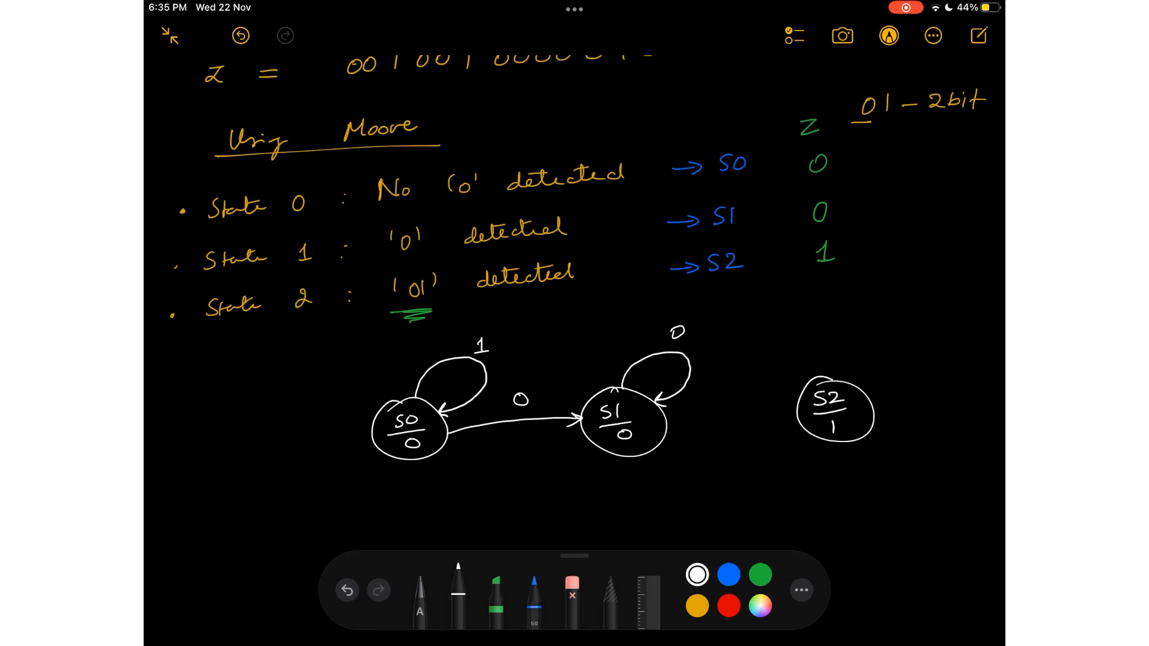
{"action": "mouse_move", "coordinate": [665, 423]}
{"action": "left_mouse_down"}
{"action": "mouse_move", "coordinate": [798, 402]}
{"action": "mouse_move", "coordinate": [785, 413]}
{"action": "left_mouse_up"}
{"action": "mouse_move", "coordinate": [732, 385]}
{"action": "left_mouse_down"}
{"action": "mouse_move", "coordinate": [743, 373]}
{"action": "mouse_move", "coordinate": [745, 388]}
{"action": "mouse_move", "coordinate": [758, 385]}
{"action": "left_mouse_up"}
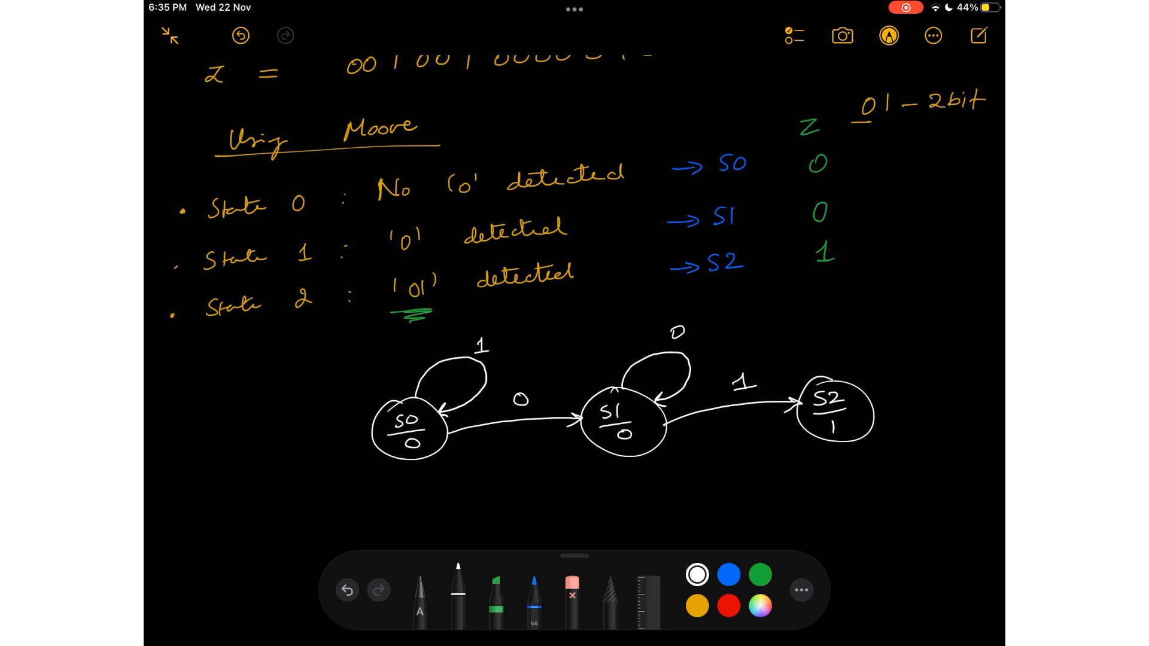
Write 01 above the S2 circle and draw a curved arrow from S2 back to S1 labelled 0.
{"action": "left_click_drag", "start_coordinate": [897, 289], "coordinate": [902, 298]}
{"action": "mouse_move", "coordinate": [838, 444]}
{"action": "left_mouse_down"}
{"action": "mouse_move", "coordinate": [772, 469]}
{"action": "mouse_move", "coordinate": [645, 457]}
{"action": "left_mouse_up"}
{"action": "left_click_drag", "start_coordinate": [645, 457], "coordinate": [658, 465]}
{"action": "left_click_drag", "start_coordinate": [765, 449], "coordinate": [763, 450]}
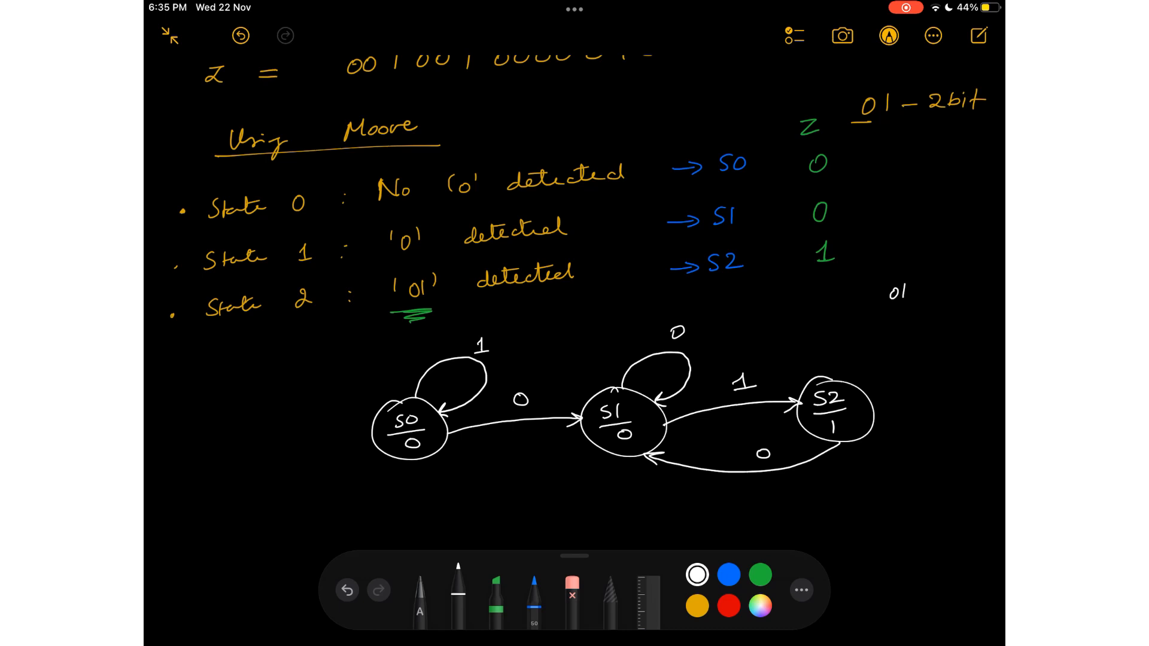
Draw a long curved arrow from S2 back to S0 beneath the diagram and label it 1.
{"action": "scroll", "coordinate": [603, 276], "scroll_direction": "down", "scroll_amount": 2}
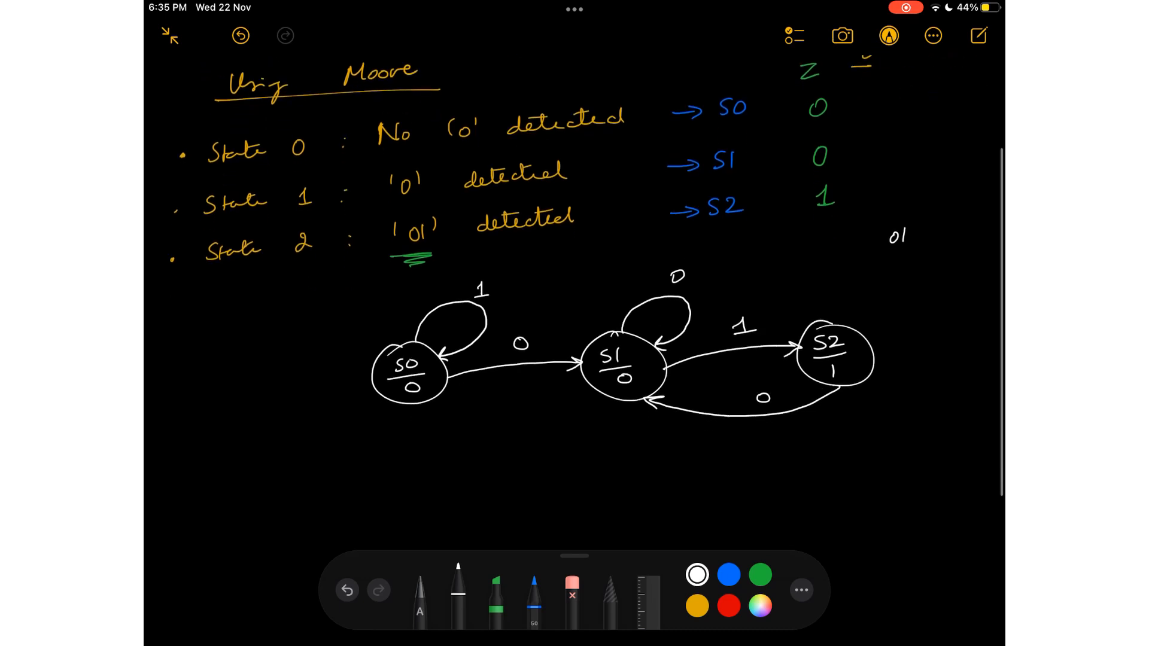
{"action": "mouse_move", "coordinate": [871, 362]}
{"action": "left_mouse_down"}
{"action": "mouse_move", "coordinate": [871, 391]}
{"action": "mouse_move", "coordinate": [648, 467]}
{"action": "mouse_move", "coordinate": [443, 416]}
{"action": "mouse_move", "coordinate": [425, 400]}
{"action": "mouse_move", "coordinate": [453, 393]}
{"action": "left_mouse_up"}
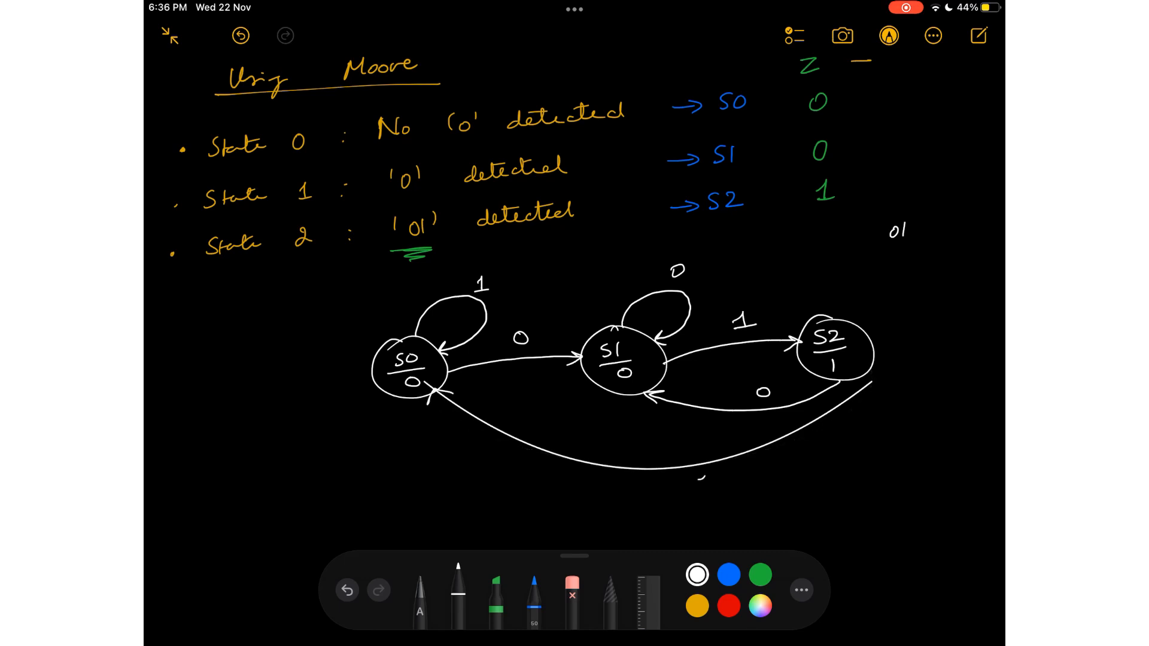
{"action": "mouse_move", "coordinate": [701, 474]}
{"action": "left_mouse_down"}
{"action": "mouse_move", "coordinate": [705, 488]}
{"action": "mouse_move", "coordinate": [719, 487]}
{"action": "left_mouse_up"}
{"action": "scroll", "coordinate": [574, 299], "scroll_direction": "down", "scroll_amount": 5}
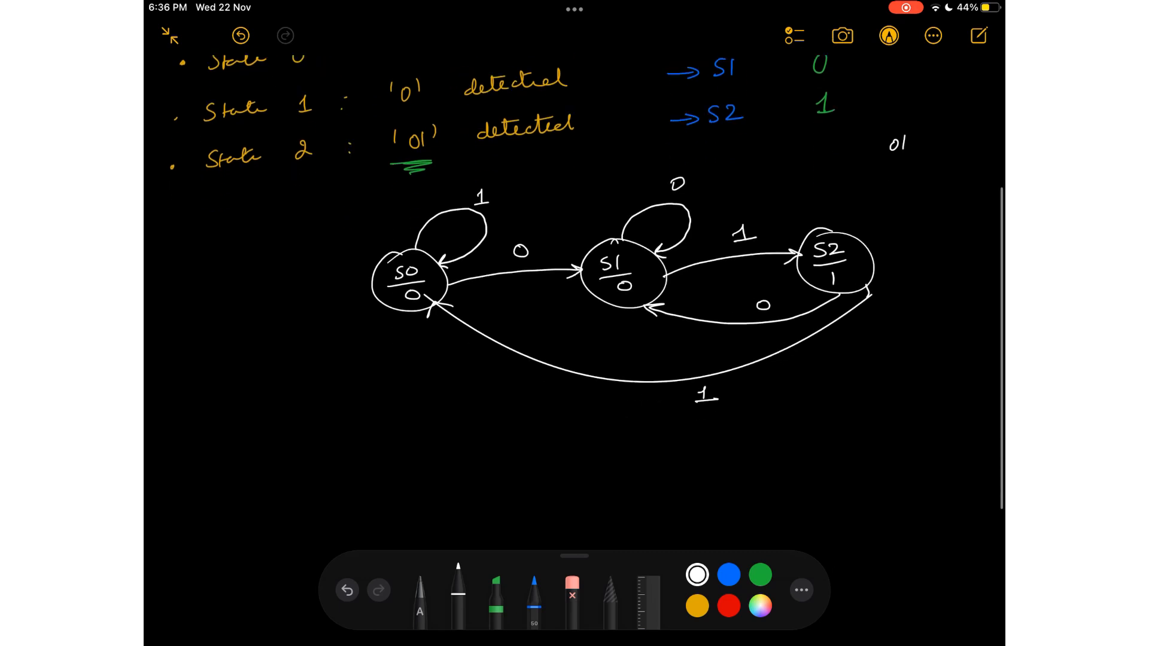
{"action": "scroll", "coordinate": [574, 300], "scroll_direction": "up", "scroll_amount": 5}
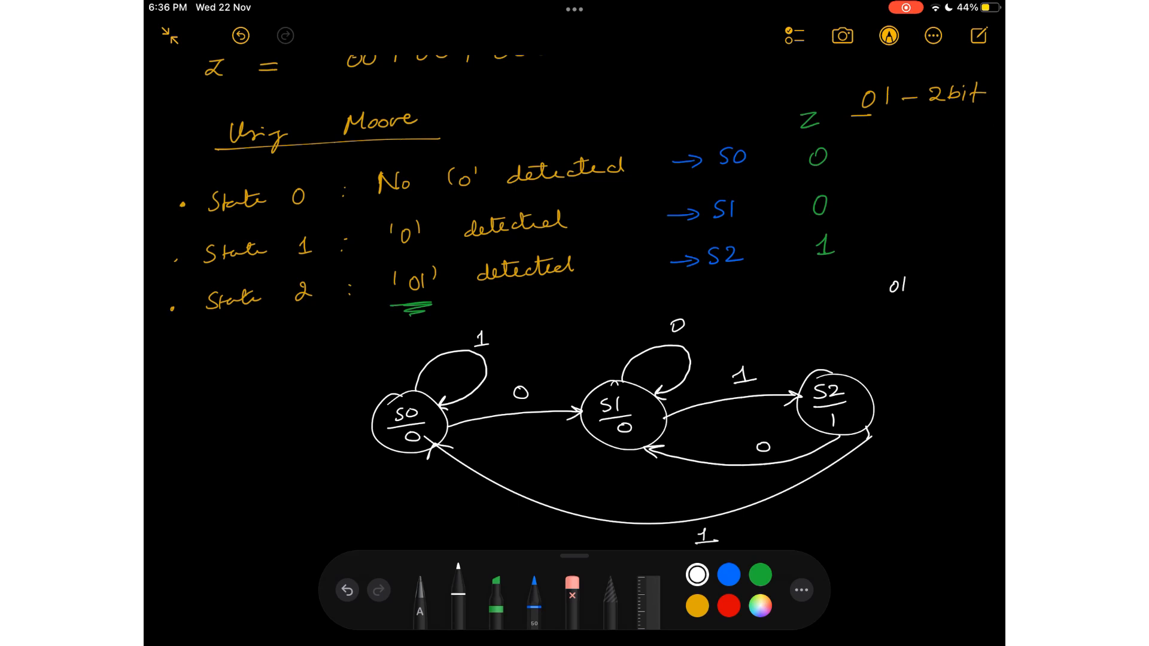
{"action": "scroll", "coordinate": [574, 300], "scroll_direction": "down", "scroll_amount": 2}
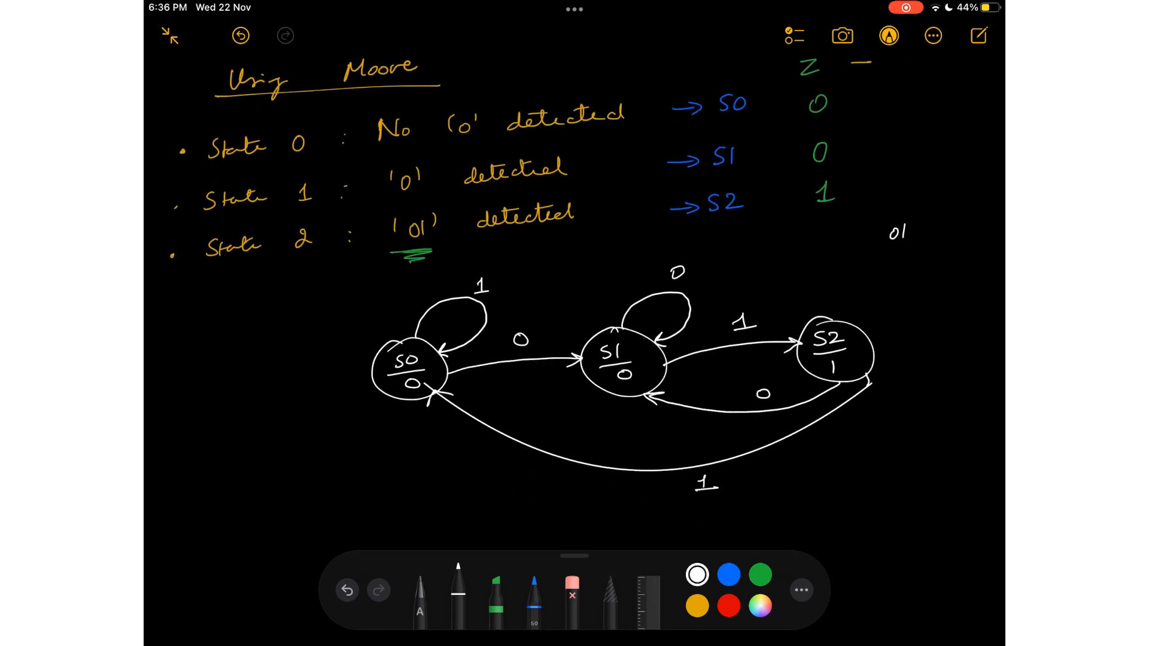
Write the state-table headings PS and NS below the state diagram, with X=0 and X=1 beneath NS.
{"action": "scroll", "coordinate": [574, 299], "scroll_direction": "down", "scroll_amount": 5}
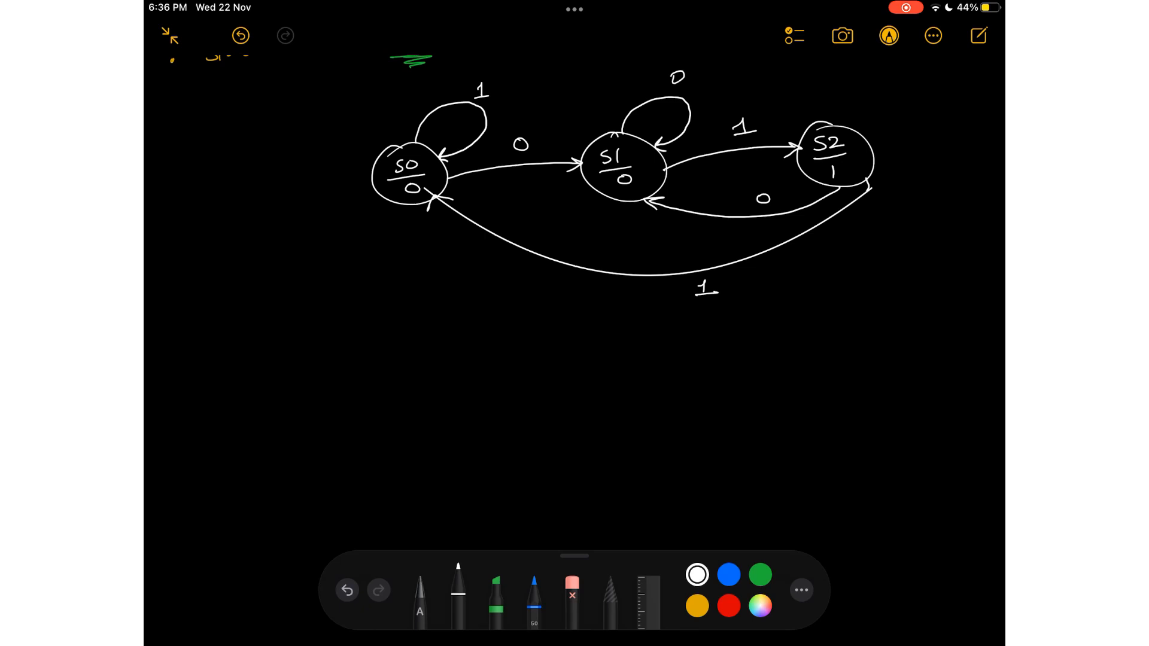
{"action": "mouse_move", "coordinate": [199, 302]}
{"action": "left_mouse_down"}
{"action": "mouse_move", "coordinate": [199, 323]}
{"action": "mouse_move", "coordinate": [217, 322]}
{"action": "left_mouse_up"}
{"action": "mouse_move", "coordinate": [349, 318]}
{"action": "left_mouse_down"}
{"action": "mouse_move", "coordinate": [367, 295]}
{"action": "mouse_move", "coordinate": [374, 316]}
{"action": "left_mouse_up"}
{"action": "left_click_drag", "start_coordinate": [299, 349], "coordinate": [309, 362]}
{"action": "left_click", "coordinate": [317, 353]}
{"action": "mouse_move", "coordinate": [308, 349]}
{"action": "left_mouse_down"}
{"action": "mouse_move", "coordinate": [300, 363]}
{"action": "mouse_move", "coordinate": [337, 351]}
{"action": "mouse_move", "coordinate": [429, 354]}
{"action": "left_mouse_up"}
{"action": "left_click", "coordinate": [401, 350]}
{"action": "left_click_drag", "start_coordinate": [422, 353], "coordinate": [436, 353]}
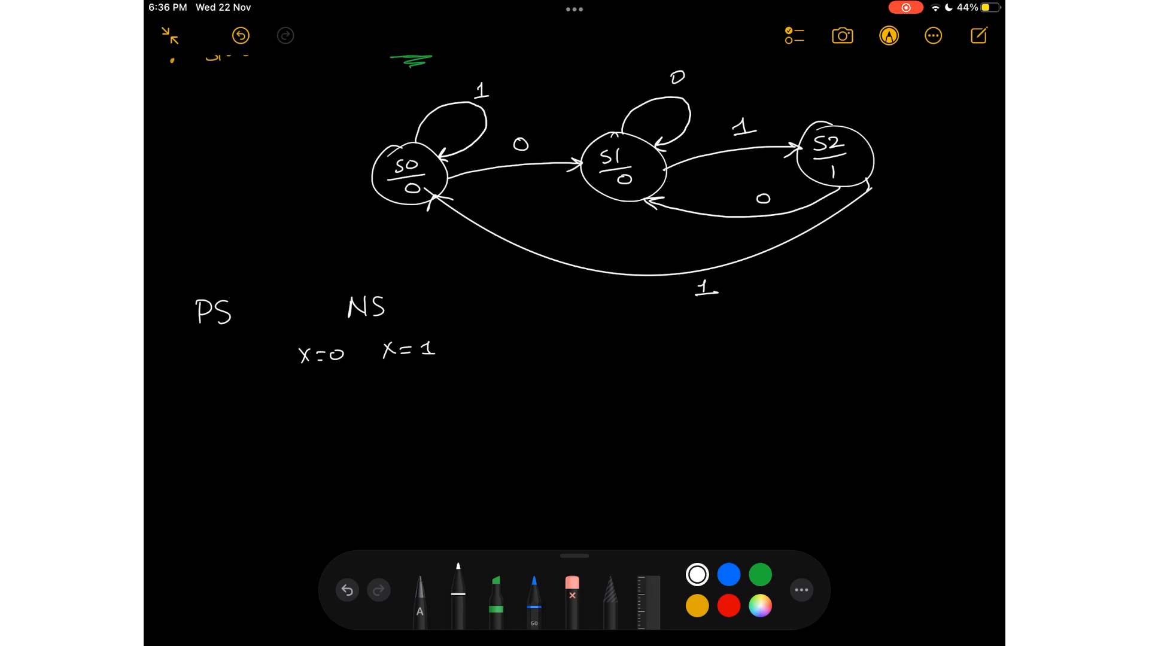
Rule the state table with a line under the headings and two column dividers, and write an Output heading.
{"action": "left_click_drag", "start_coordinate": [144, 377], "coordinate": [581, 376]}
{"action": "left_click_drag", "start_coordinate": [271, 287], "coordinate": [249, 528]}
{"action": "left_click_drag", "start_coordinate": [467, 288], "coordinate": [440, 523]}
{"action": "mouse_move", "coordinate": [493, 327]}
{"action": "left_mouse_down"}
{"action": "mouse_move", "coordinate": [523, 326]}
{"action": "mouse_move", "coordinate": [522, 350]}
{"action": "mouse_move", "coordinate": [554, 341]}
{"action": "left_mouse_up"}
{"action": "left_click_drag", "start_coordinate": [551, 333], "coordinate": [572, 328]}
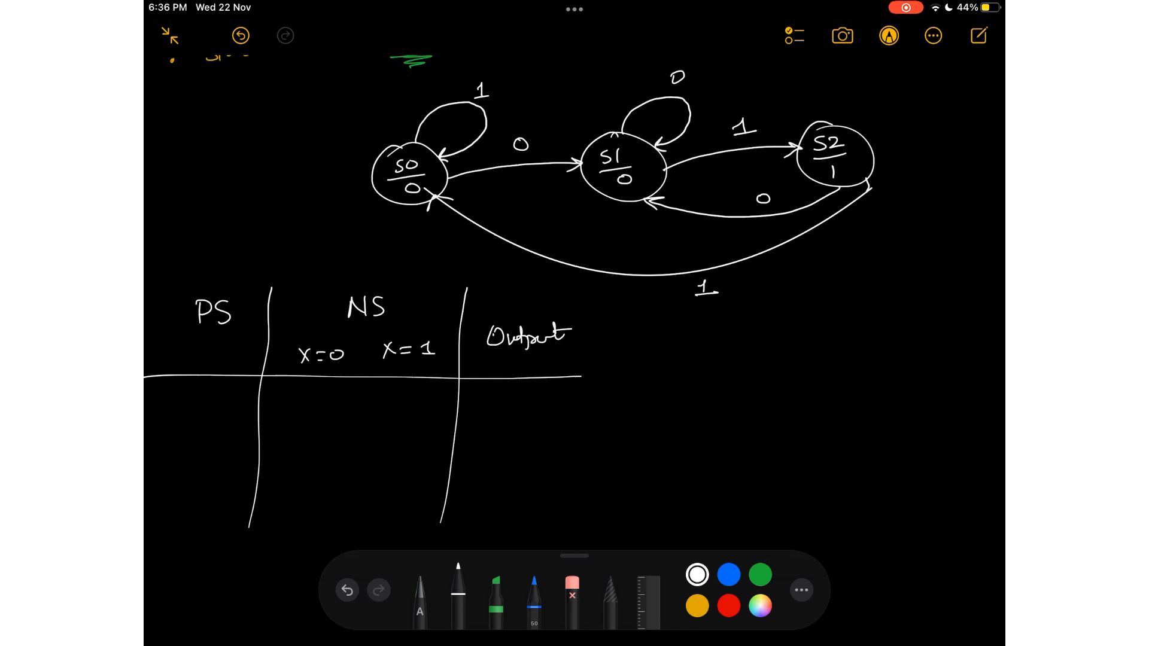
List the present states S0, S1 and S2 down the PS column of the state table.
{"action": "scroll", "coordinate": [574, 299], "scroll_direction": "up", "scroll_amount": 6}
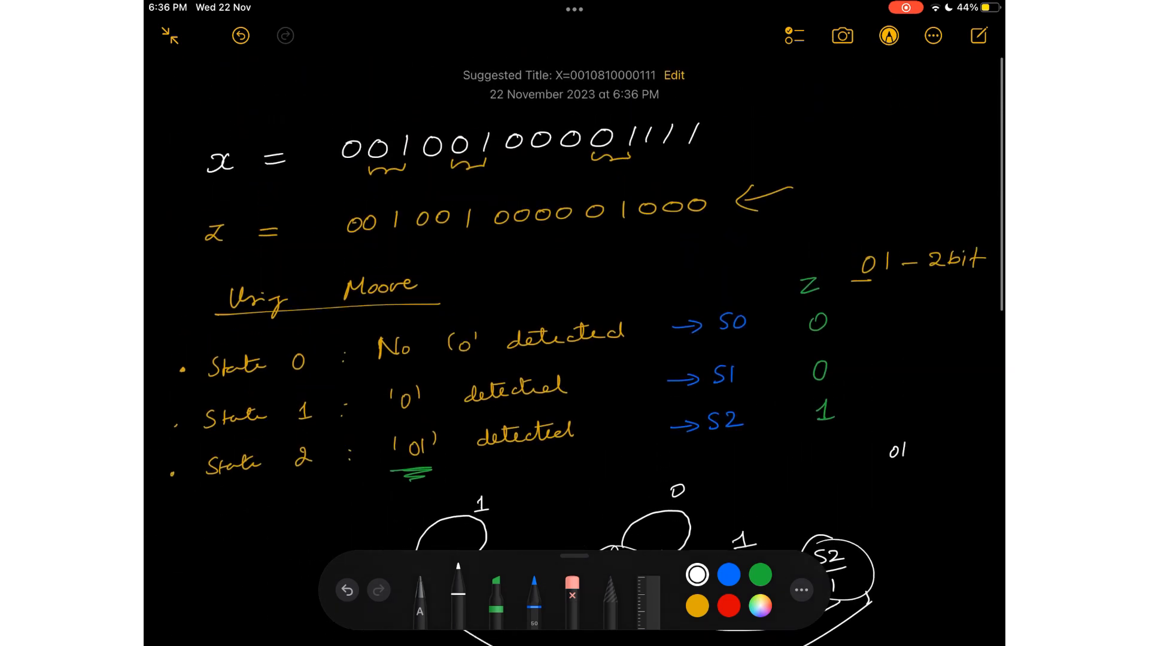
{"action": "scroll", "coordinate": [574, 299], "scroll_direction": "down", "scroll_amount": 2}
{"action": "scroll", "coordinate": [575, 299], "scroll_direction": "down", "scroll_amount": 6}
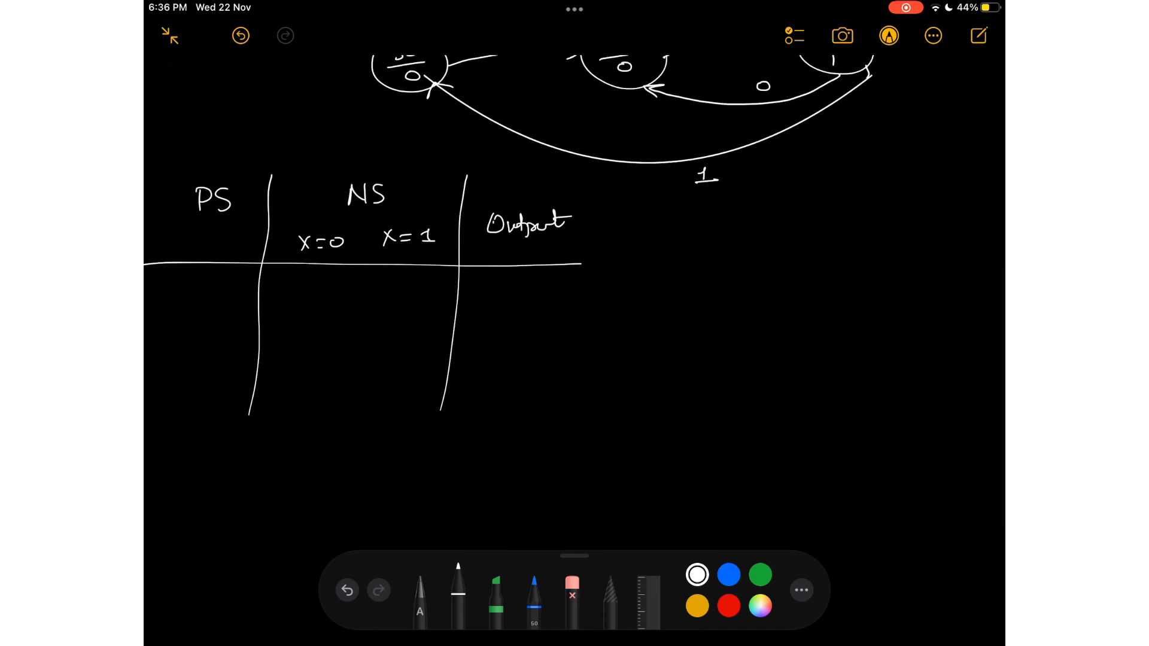
{"action": "scroll", "coordinate": [574, 287], "scroll_direction": "up", "scroll_amount": 1}
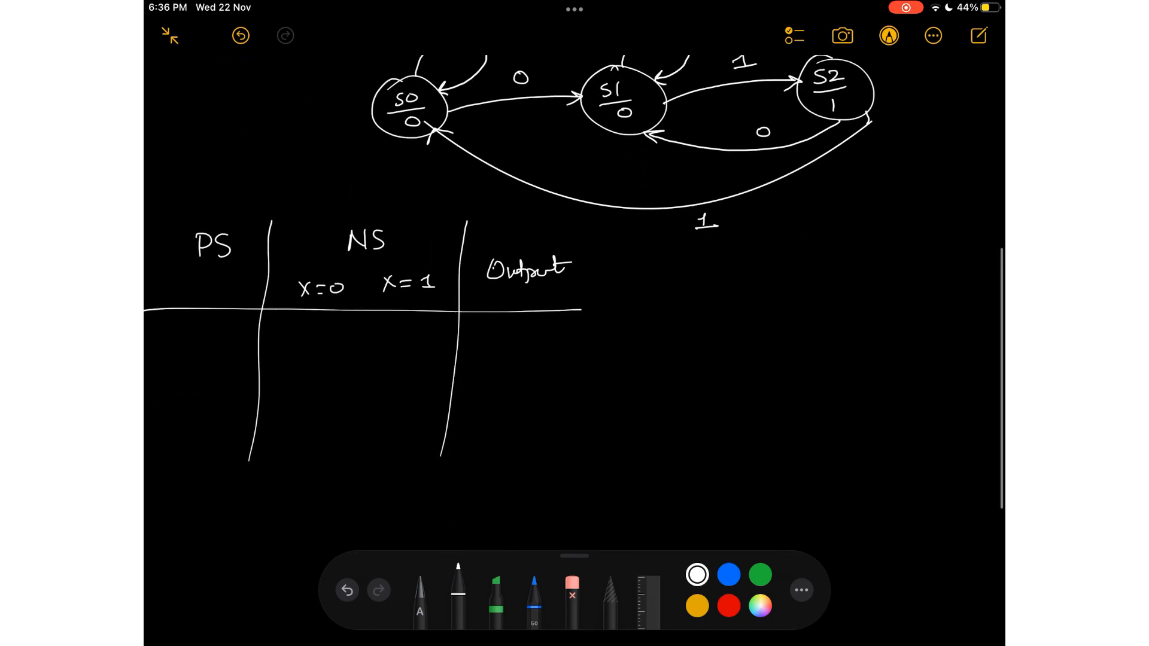
{"action": "scroll", "coordinate": [574, 299], "scroll_direction": "up", "scroll_amount": 5}
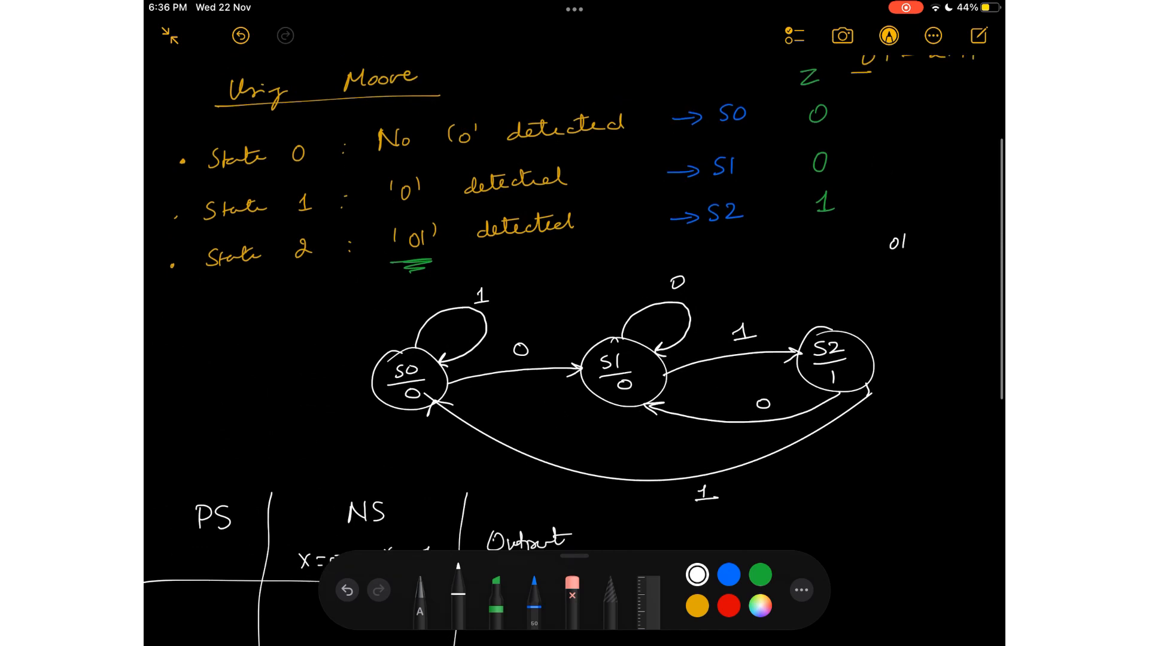
{"action": "scroll", "coordinate": [574, 299], "scroll_direction": "down", "scroll_amount": 4}
{"action": "scroll", "coordinate": [574, 287], "scroll_direction": "down", "scroll_amount": 3}
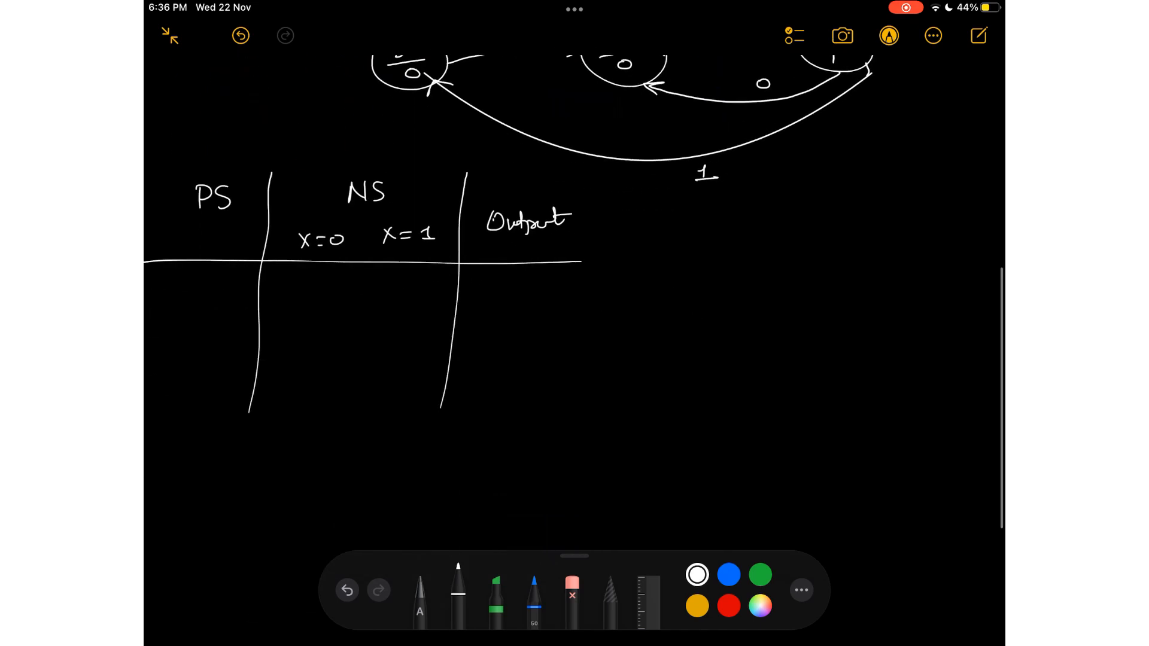
{"action": "mouse_move", "coordinate": [196, 279]}
{"action": "left_mouse_down"}
{"action": "mouse_move", "coordinate": [183, 297]}
{"action": "mouse_move", "coordinate": [203, 283]}
{"action": "left_mouse_up"}
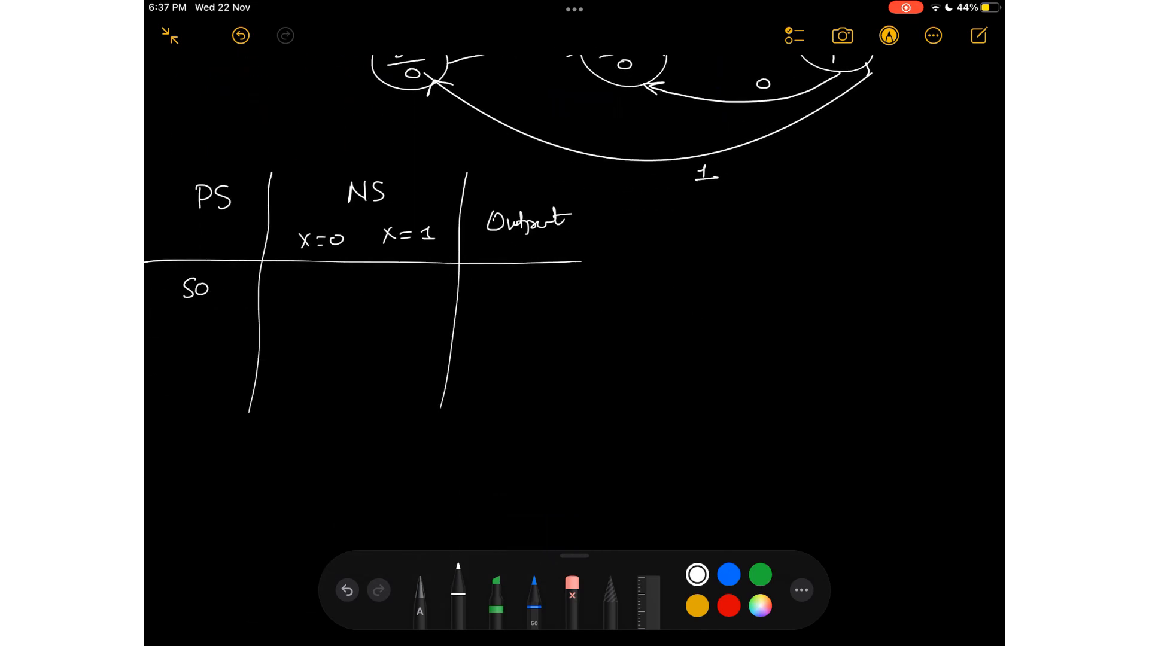
{"action": "mouse_move", "coordinate": [192, 323]}
{"action": "left_mouse_down"}
{"action": "mouse_move", "coordinate": [180, 342]}
{"action": "mouse_move", "coordinate": [197, 343]}
{"action": "left_mouse_up"}
{"action": "left_click_drag", "start_coordinate": [186, 382], "coordinate": [175, 400]}
{"action": "left_click_drag", "start_coordinate": [191, 386], "coordinate": [210, 397]}
Write outputs 0, 0 and 1 for S0, S1 and S2, and rule the NS section into X=0 and X=1 columns.
{"action": "left_click_drag", "start_coordinate": [512, 279], "coordinate": [512, 280]}
{"action": "left_click_drag", "start_coordinate": [511, 321], "coordinate": [510, 322]}
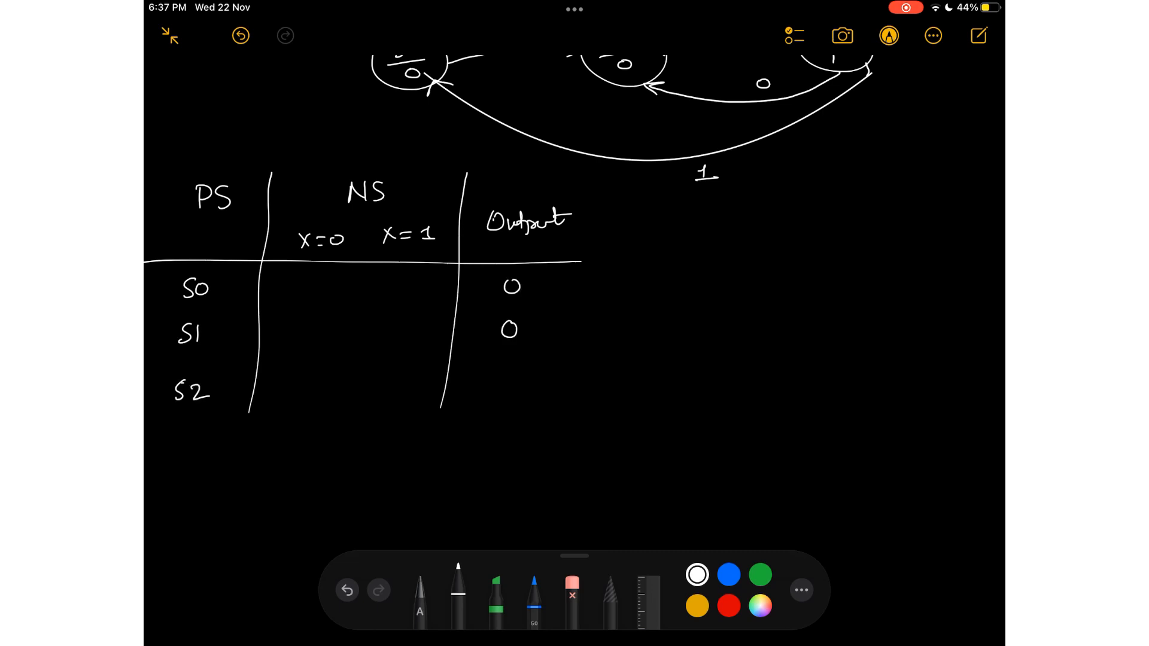
{"action": "left_click_drag", "start_coordinate": [504, 380], "coordinate": [522, 393]}
{"action": "left_click_drag", "start_coordinate": [360, 224], "coordinate": [371, 428]}
{"action": "left_click_drag", "start_coordinate": [269, 215], "coordinate": [462, 215]}
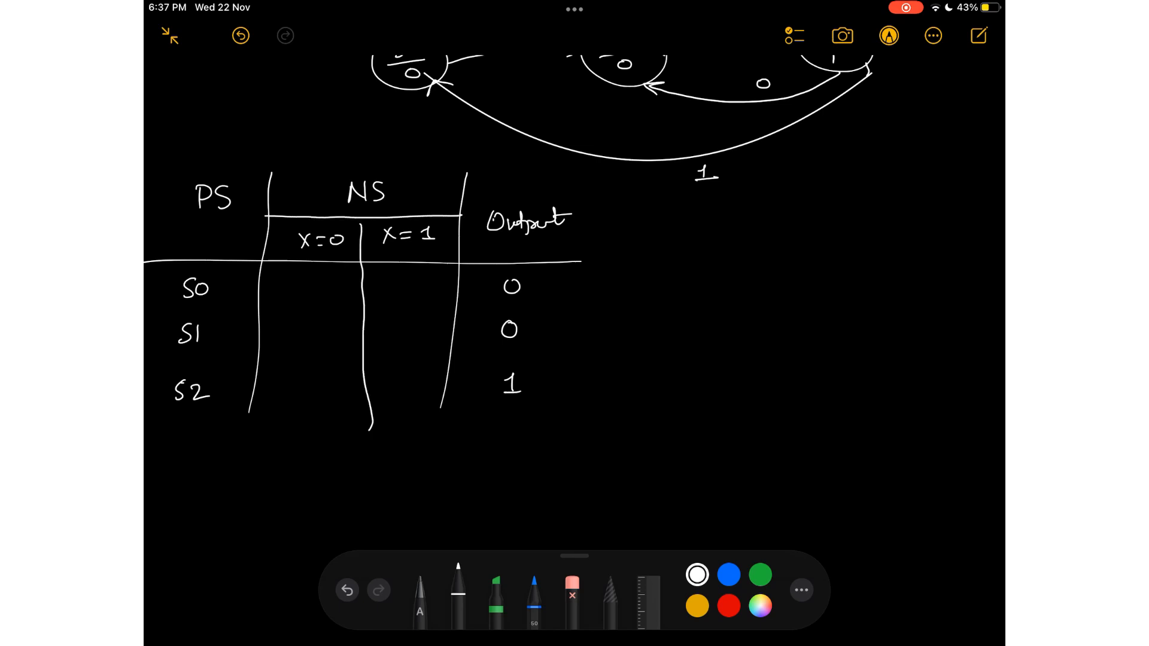
Fill in the next states for X=0 and X=1: S1 and S0 in the S0 row, S1 and S2 in the S1 row.
{"action": "scroll", "coordinate": [575, 299], "scroll_direction": "up", "scroll_amount": 3}
{"action": "scroll", "coordinate": [574, 299], "scroll_direction": "up", "scroll_amount": 1}
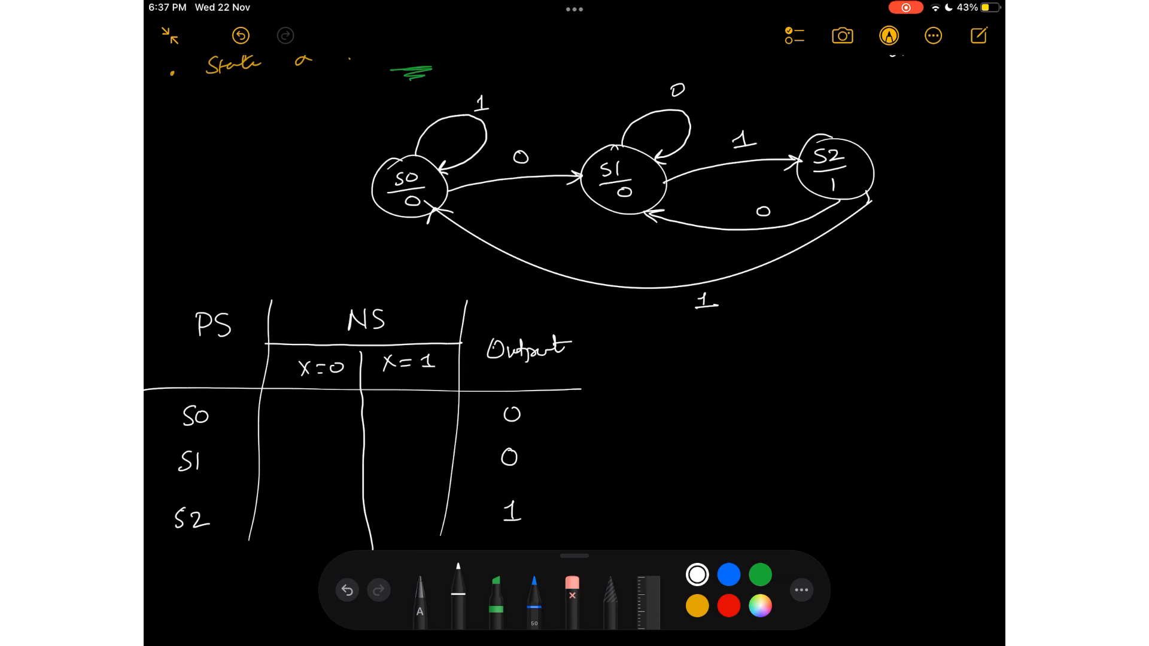
{"action": "mouse_move", "coordinate": [302, 408]}
{"action": "left_mouse_down"}
{"action": "mouse_move", "coordinate": [294, 424]}
{"action": "mouse_move", "coordinate": [307, 428]}
{"action": "left_mouse_up"}
{"action": "left_click_drag", "start_coordinate": [411, 403], "coordinate": [400, 416]}
{"action": "left_click_drag", "start_coordinate": [423, 406], "coordinate": [425, 406]}
{"action": "mouse_move", "coordinate": [303, 448]}
{"action": "left_mouse_down"}
{"action": "mouse_move", "coordinate": [290, 468]}
{"action": "mouse_move", "coordinate": [303, 469]}
{"action": "left_mouse_up"}
{"action": "mouse_move", "coordinate": [407, 441]}
{"action": "left_mouse_down"}
{"action": "mouse_move", "coordinate": [394, 459]}
{"action": "mouse_move", "coordinate": [424, 456]}
{"action": "left_mouse_up"}
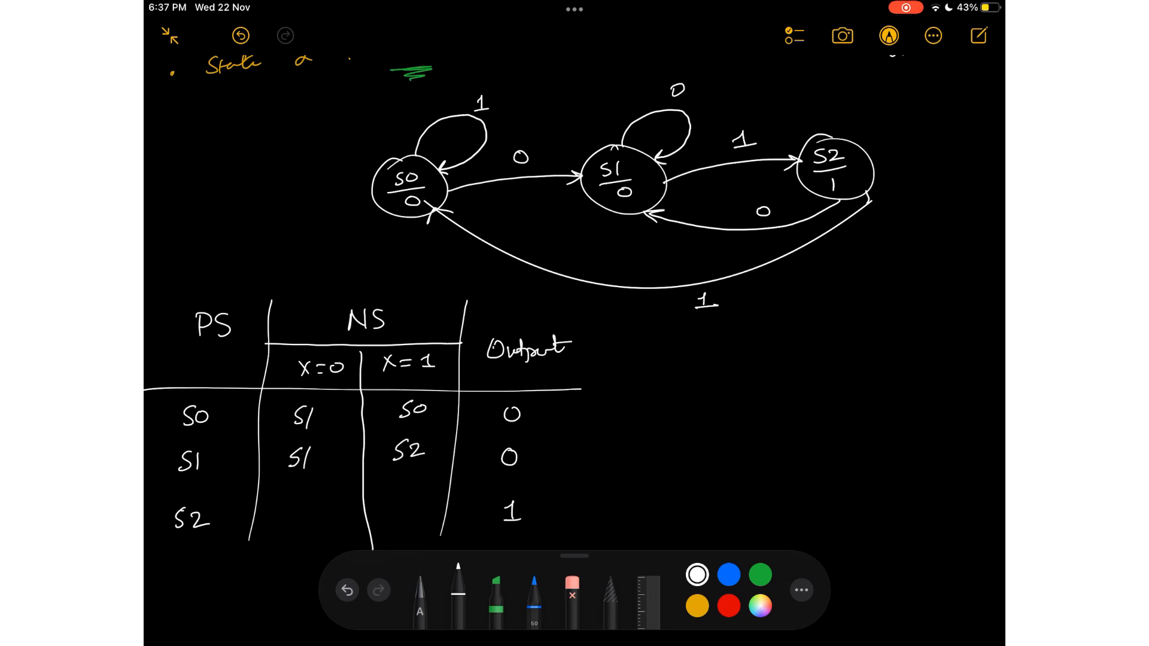
Fill in the S2 row's next states with S1 for X=0 and S0 for X=1.
{"action": "left_click_drag", "start_coordinate": [301, 512], "coordinate": [287, 530]}
{"action": "left_click_drag", "start_coordinate": [310, 513], "coordinate": [304, 530]}
{"action": "left_click_drag", "start_coordinate": [401, 513], "coordinate": [390, 530]}
{"action": "mouse_move", "coordinate": [413, 519]}
{"action": "left_mouse_down"}
{"action": "mouse_move", "coordinate": [405, 528]}
{"action": "mouse_move", "coordinate": [415, 520]}
{"action": "left_mouse_up"}
{"action": "scroll", "coordinate": [573, 302], "scroll_direction": "down", "scroll_amount": 5}
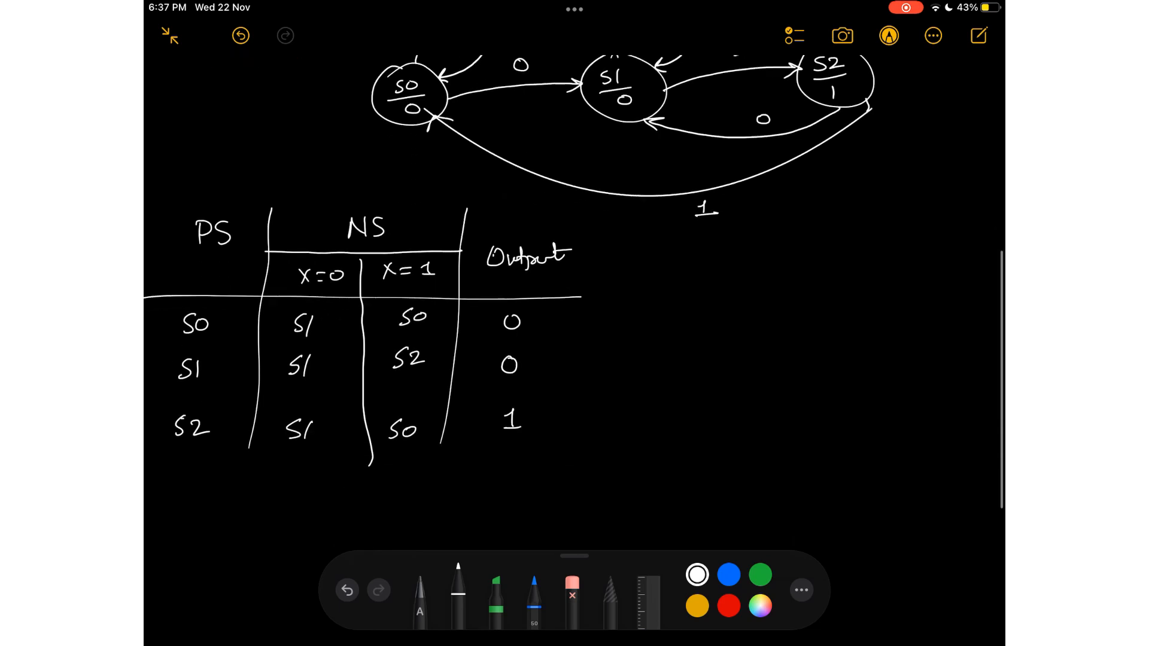
{"action": "scroll", "coordinate": [573, 302], "scroll_direction": "up", "scroll_amount": 10}
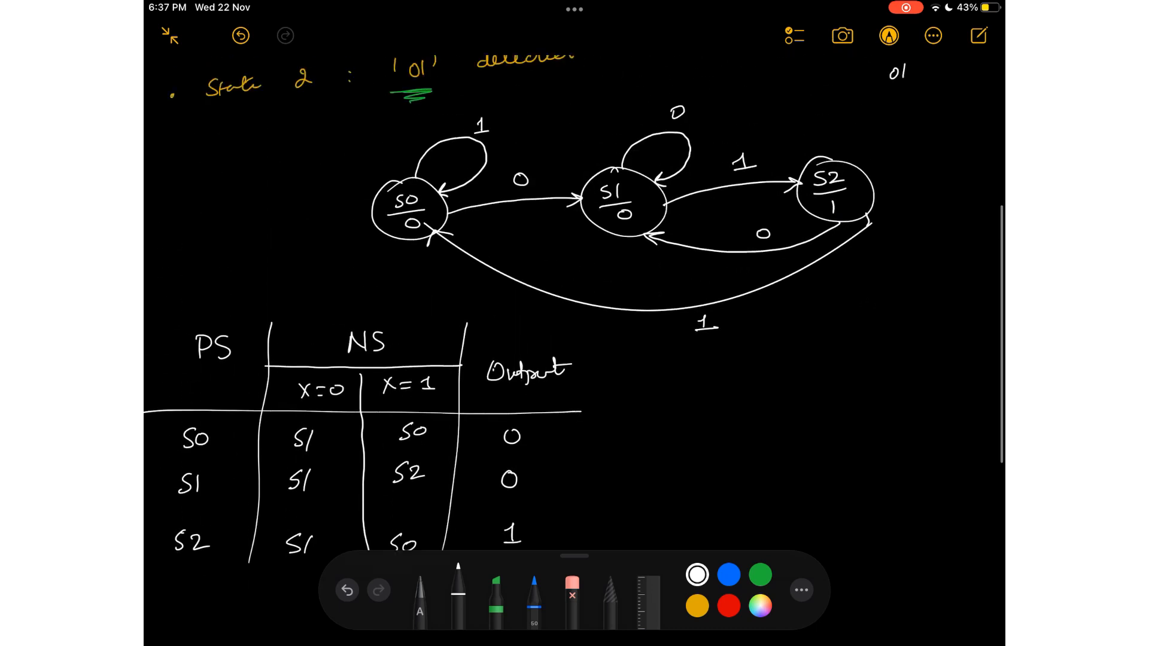
{"action": "scroll", "coordinate": [573, 302], "scroll_direction": "down", "scroll_amount": 6}
{"action": "scroll", "coordinate": [573, 303], "scroll_direction": "down", "scroll_amount": 5}
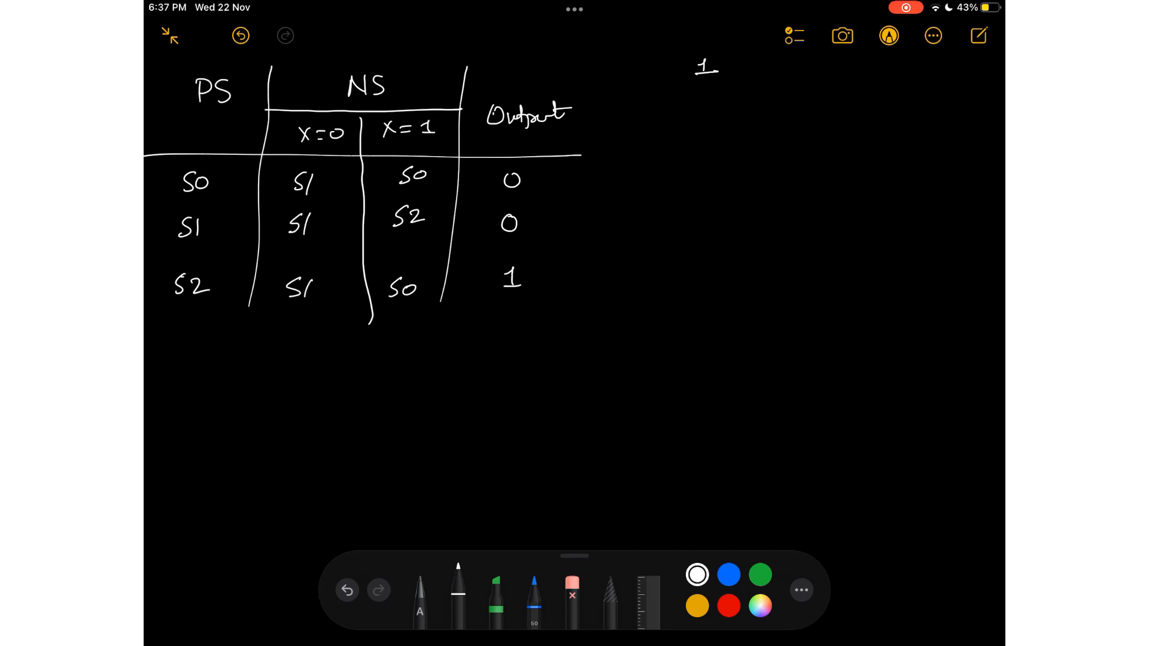
{"action": "scroll", "coordinate": [573, 302], "scroll_direction": "up", "scroll_amount": 4}
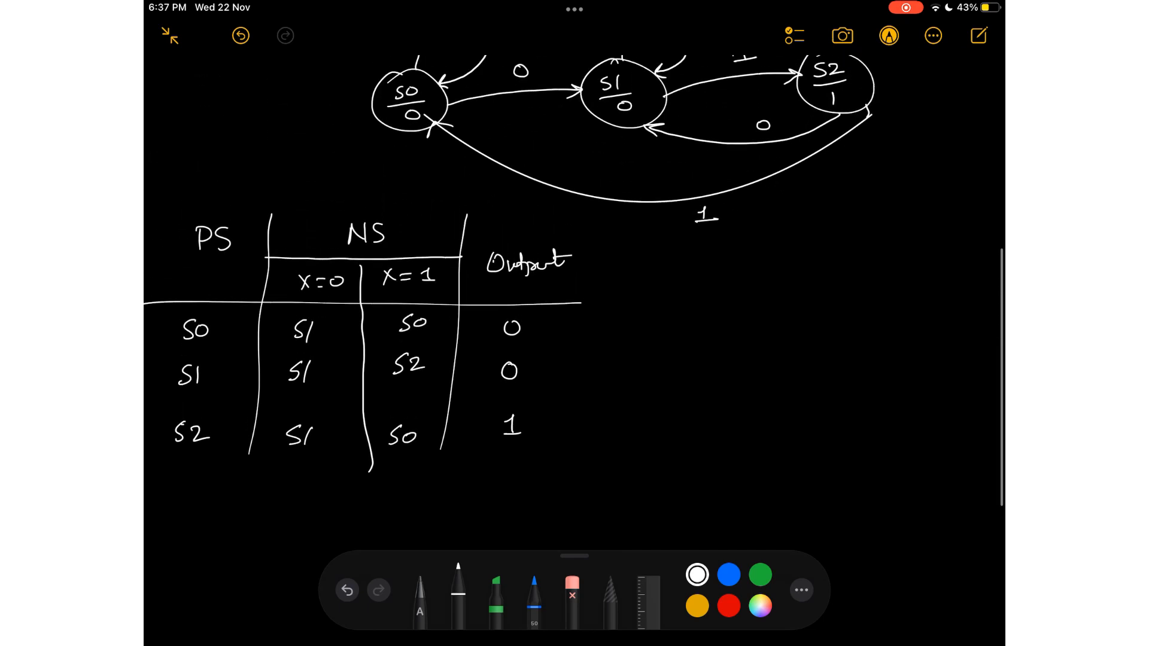
{"action": "scroll", "coordinate": [573, 302], "scroll_direction": "up", "scroll_amount": 1}
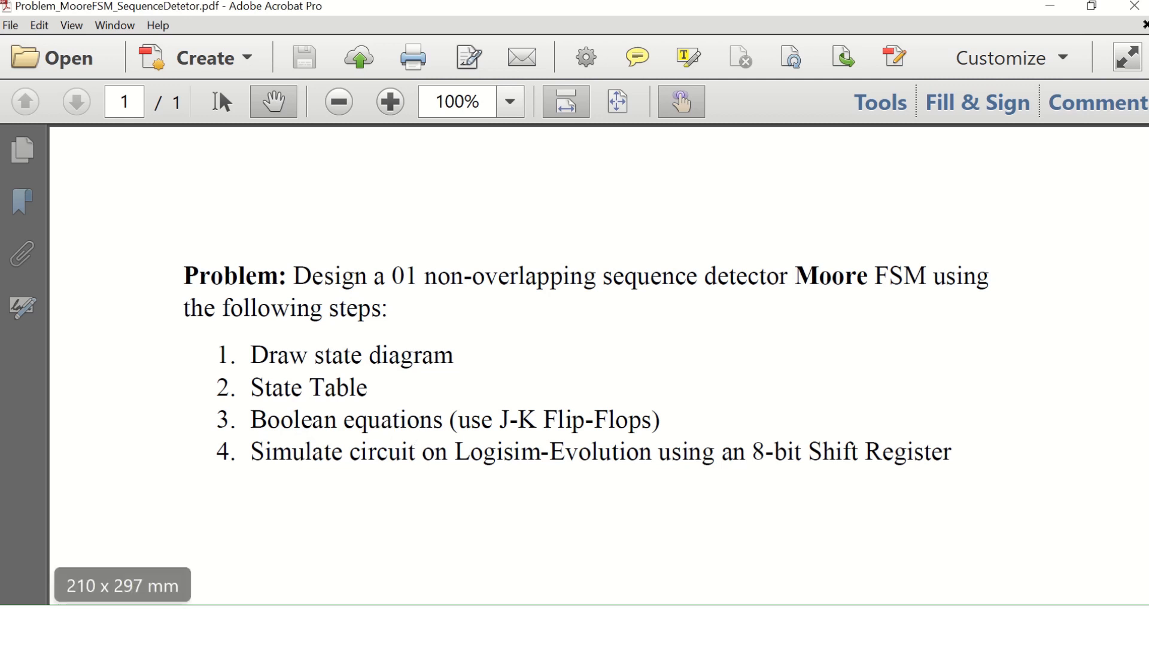
Search the computer for logi and open LogicAid.
{"action": "left_click", "coordinate": [66, 622]}
{"action": "type", "text": "logi"}
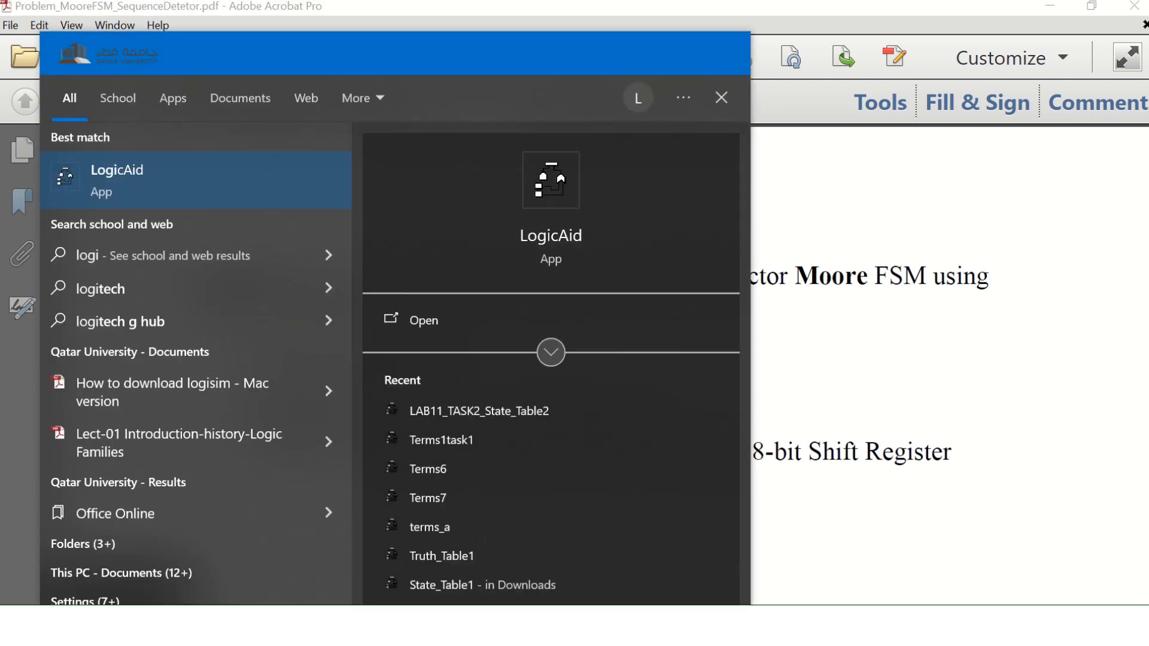
{"action": "key", "text": "Return"}
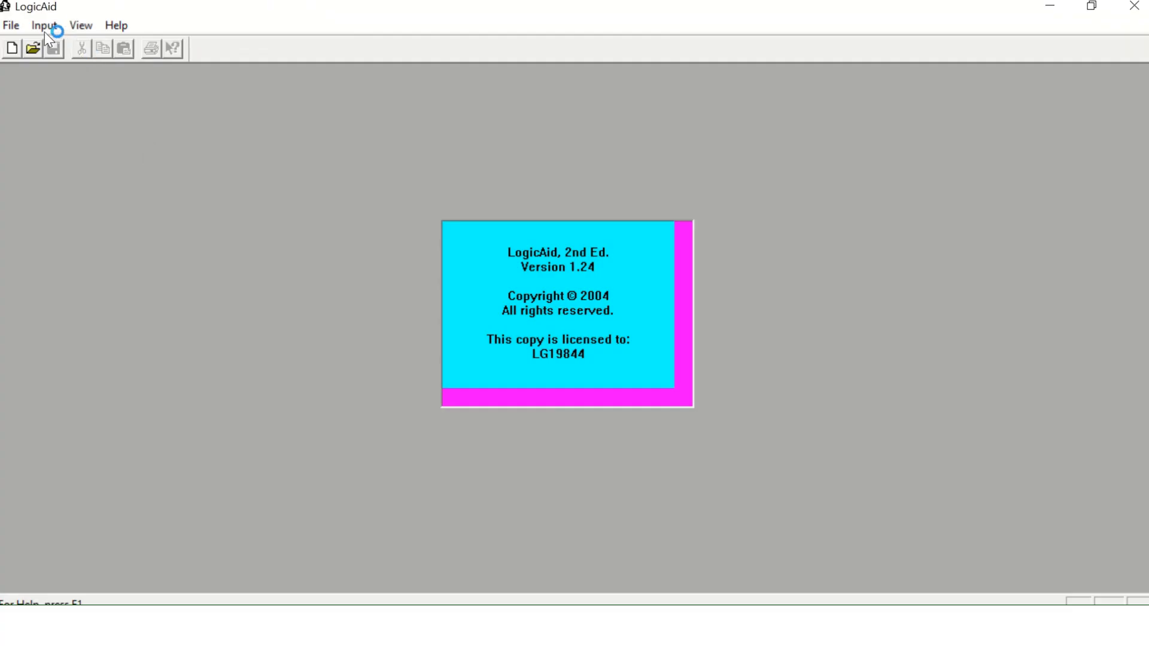
{"action": "left_click", "coordinate": [43, 28]}
{"action": "left_click", "coordinate": [77, 121]}
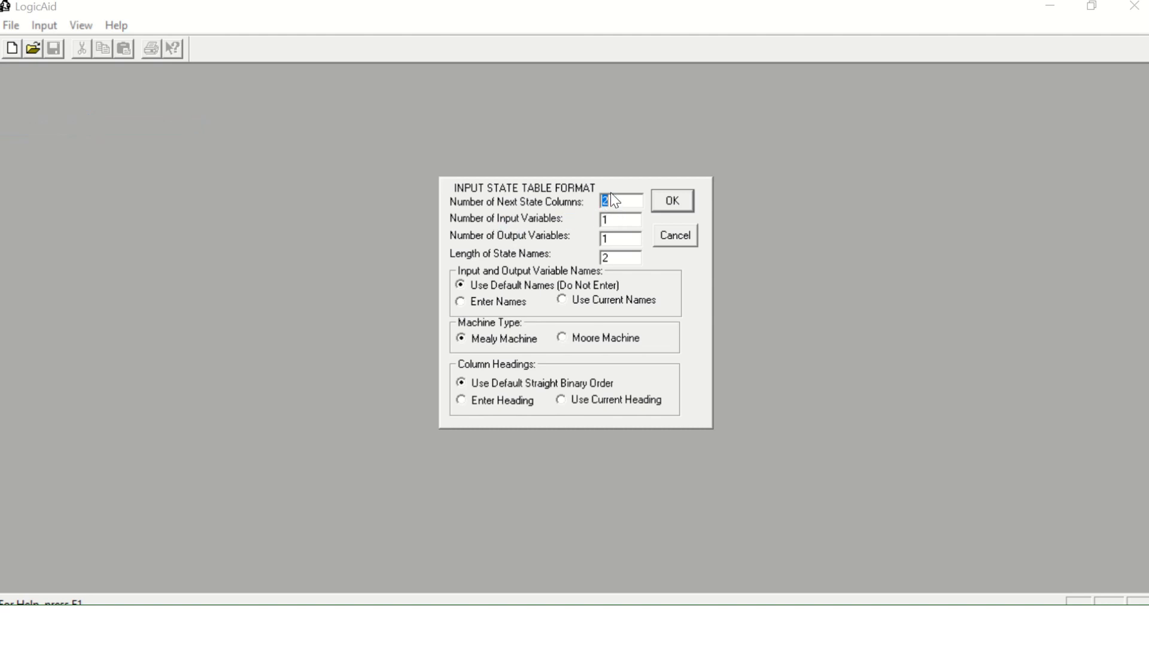
{"action": "left_click", "coordinate": [614, 222]}
{"action": "left_click", "coordinate": [462, 303]}
{"action": "left_click", "coordinate": [657, 203]}
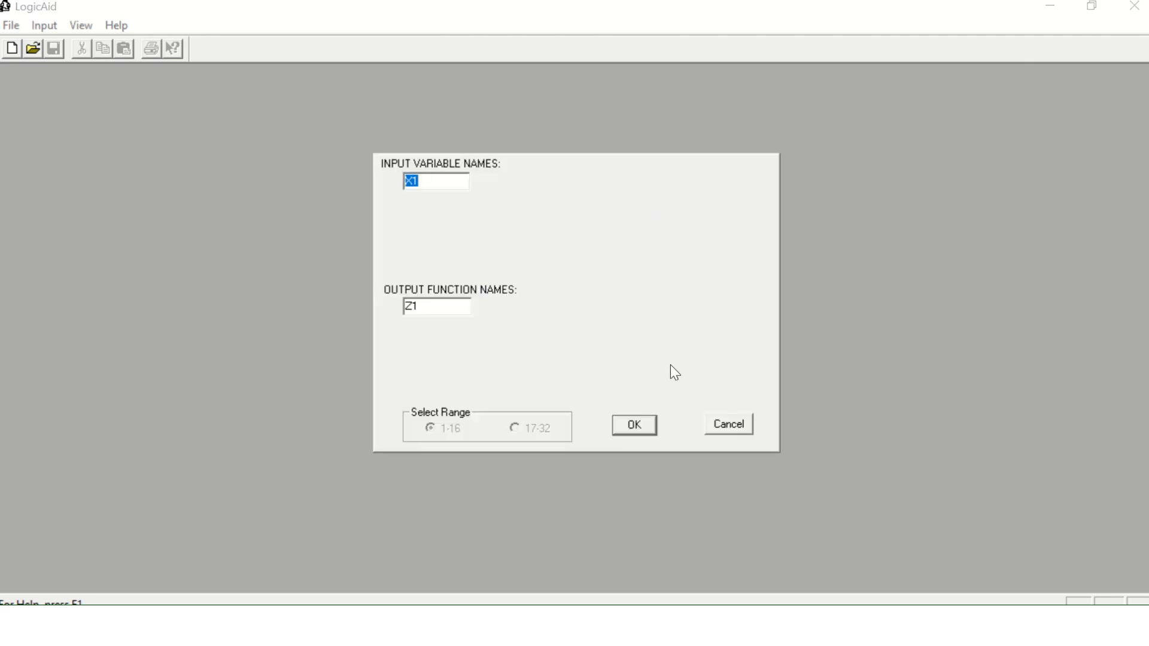
{"action": "left_click", "coordinate": [728, 425]}
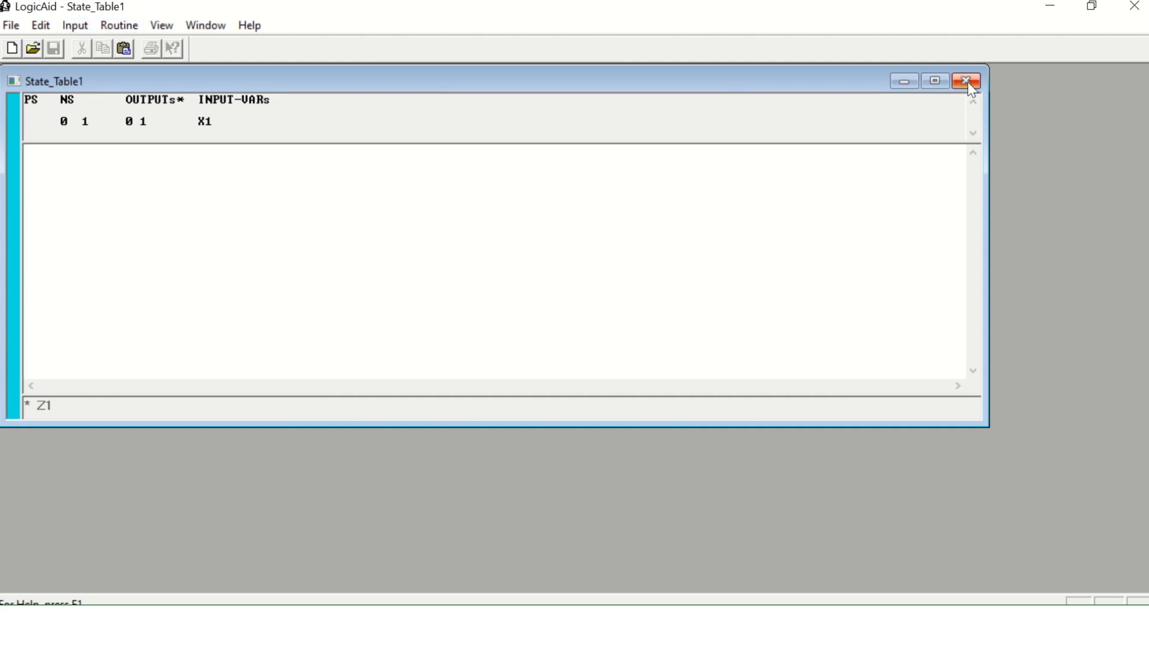
{"action": "left_click", "coordinate": [966, 82]}
Create a Moore machine state table with two next-state columns, entering X as the input variable name and Z as the output name.
{"action": "left_click", "coordinate": [51, 27]}
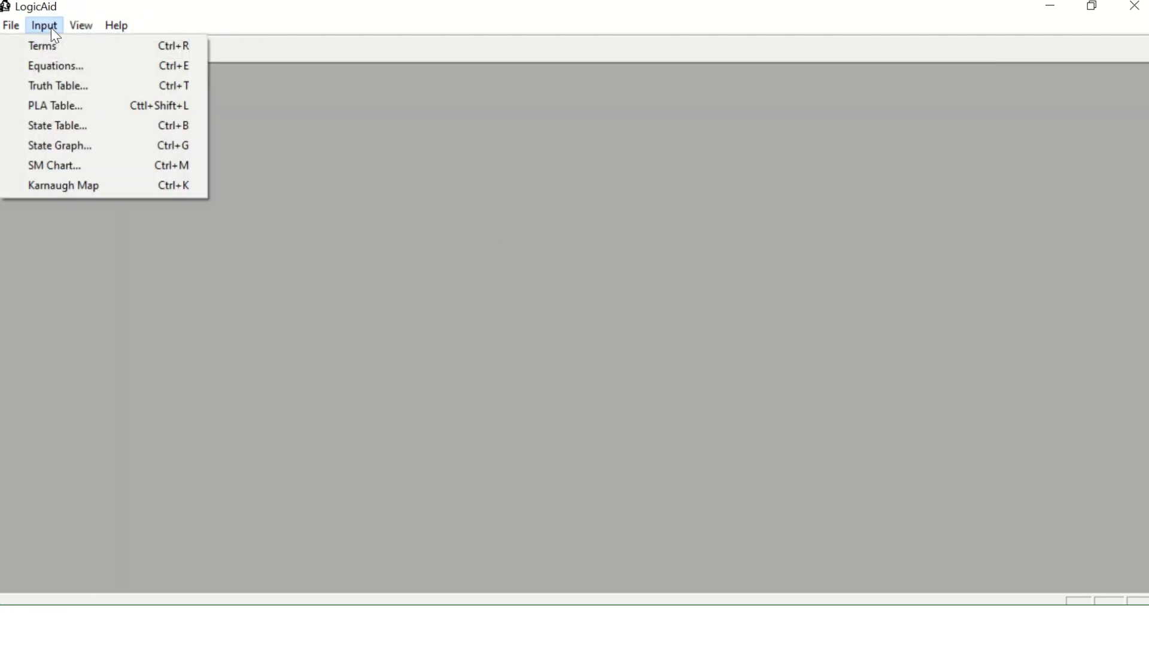
{"action": "left_click", "coordinate": [95, 124]}
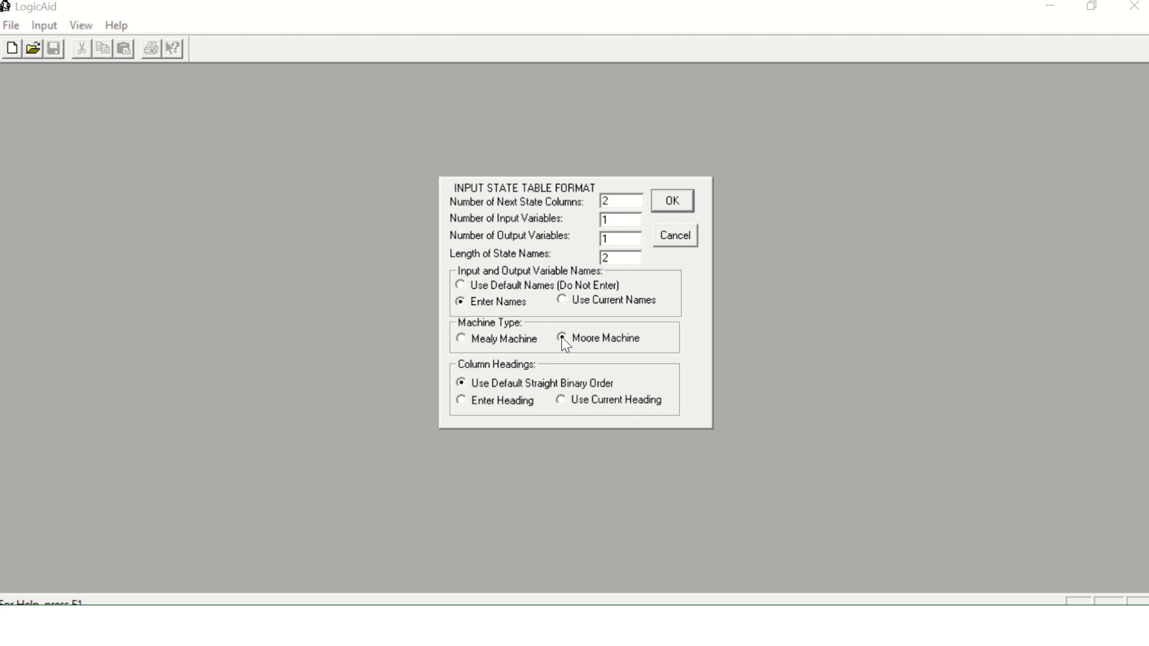
{"action": "left_click", "coordinate": [669, 204]}
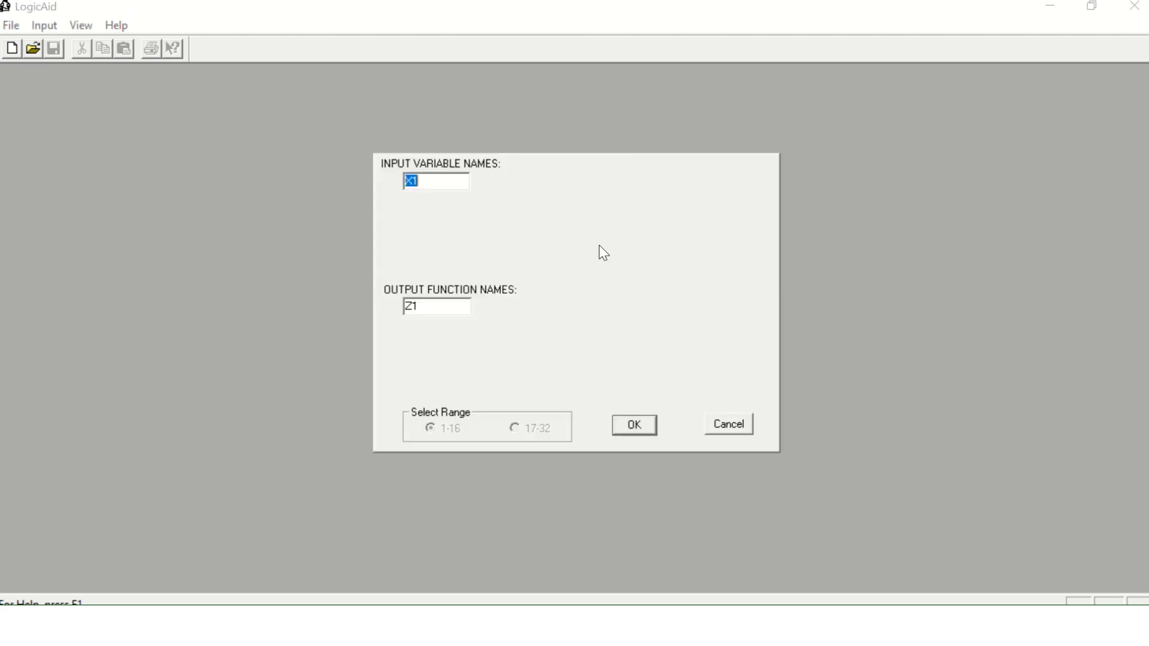
{"action": "type", "text": "X"}
{"action": "key", "text": "Return"}
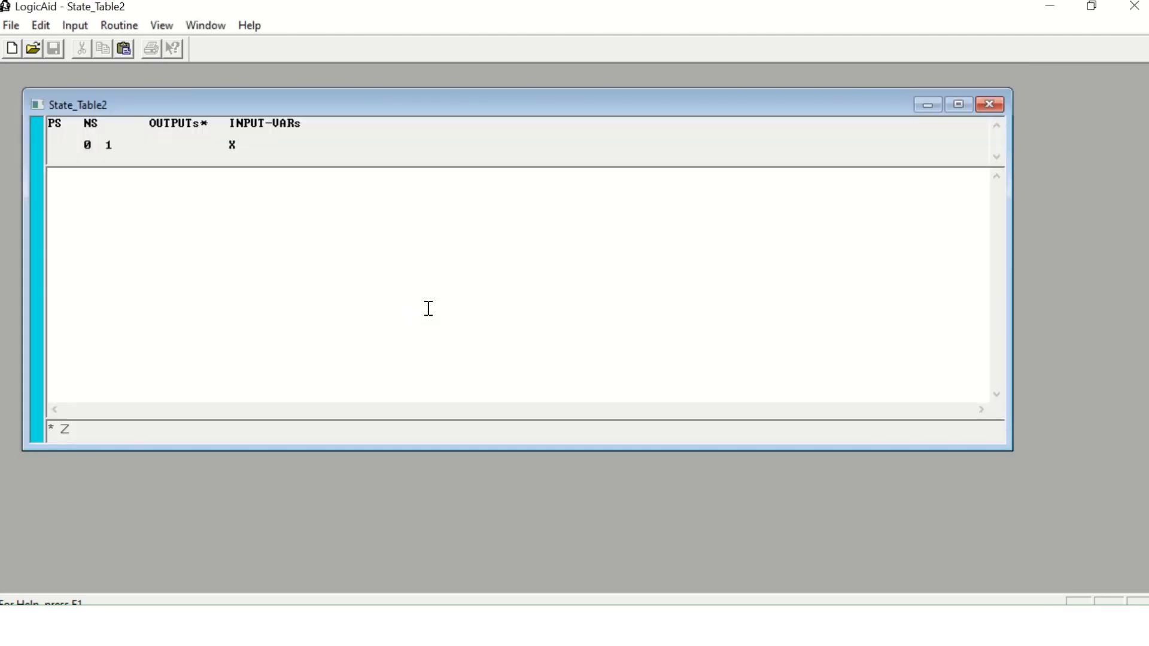
Enter the state table rows S0 S1 S0 0, S1 S1 S2 0 and S2 S1 S0 1.
{"action": "type", "text": "S0"}
{"action": "type", "text": "S1 S0 0 S1"}
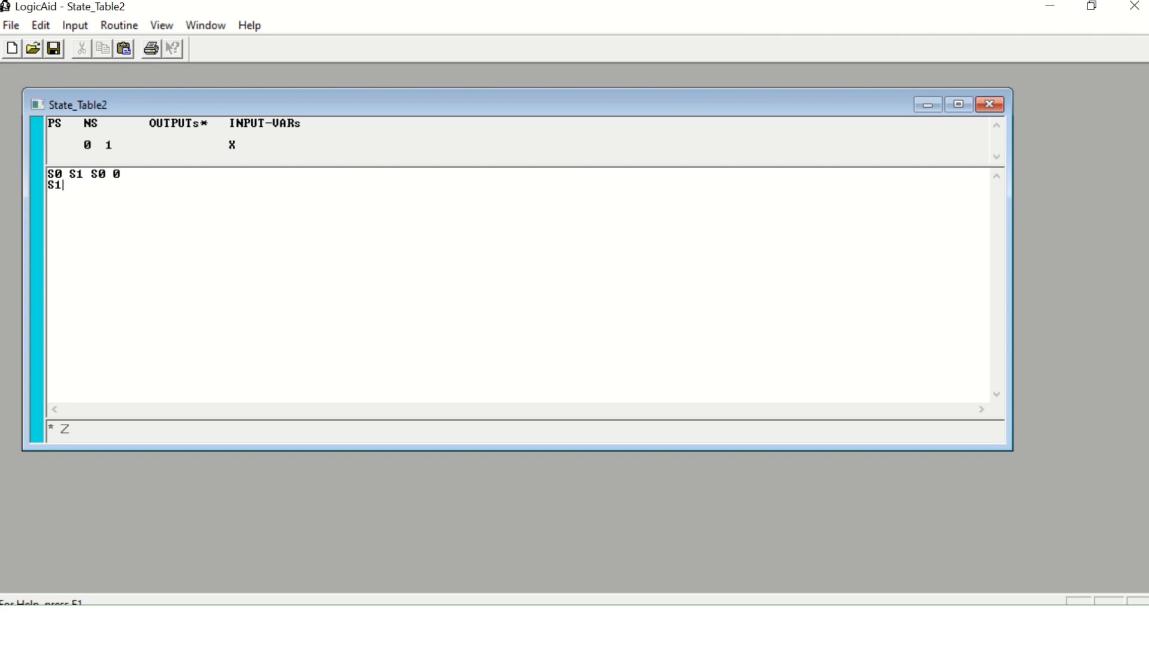
{"action": "type", "text": " S1 "}
{"action": "type", "text": "S2 0 "}
{"action": "type", "text": "S2 S1"}
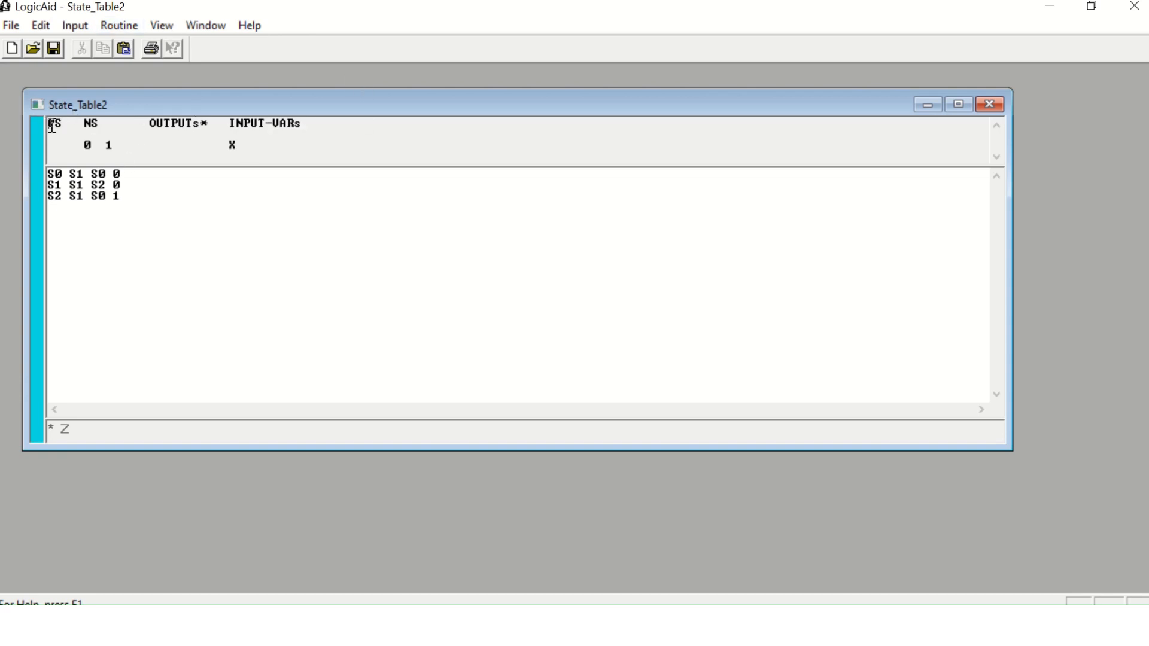
Check the entered rows against the PS, NS, output and input-variable headings of the state table.
{"action": "left_click_drag", "start_coordinate": [49, 123], "coordinate": [91, 146]}
{"action": "left_click_drag", "start_coordinate": [105, 146], "coordinate": [125, 198]}
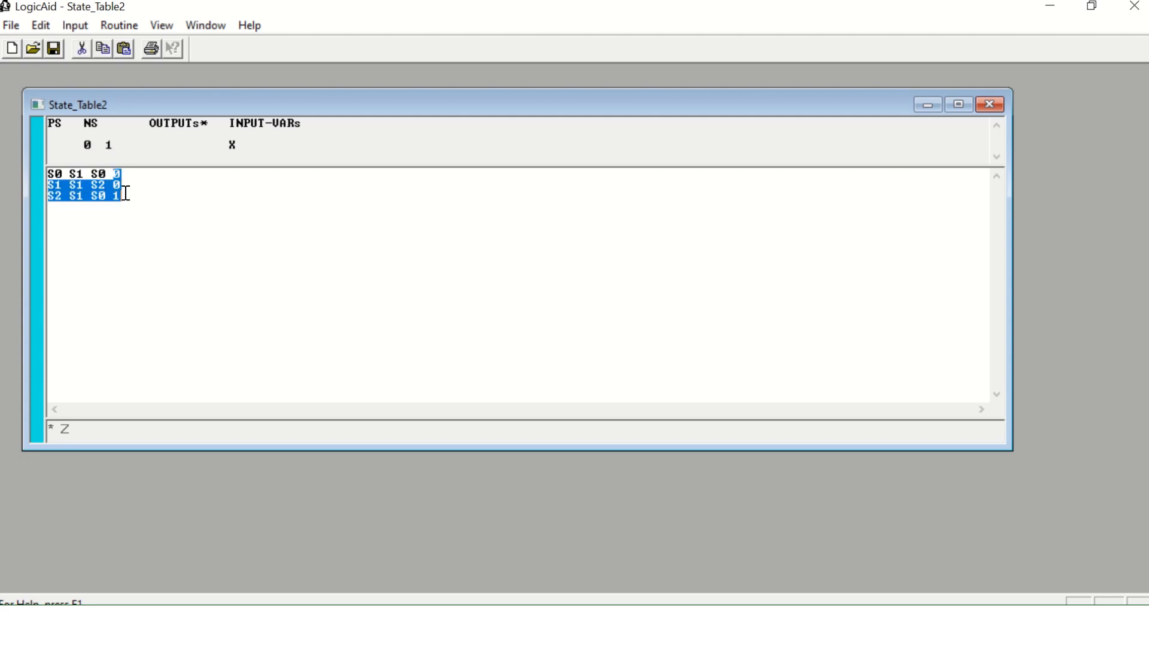
{"action": "left_click_drag", "start_coordinate": [155, 130], "coordinate": [198, 128]}
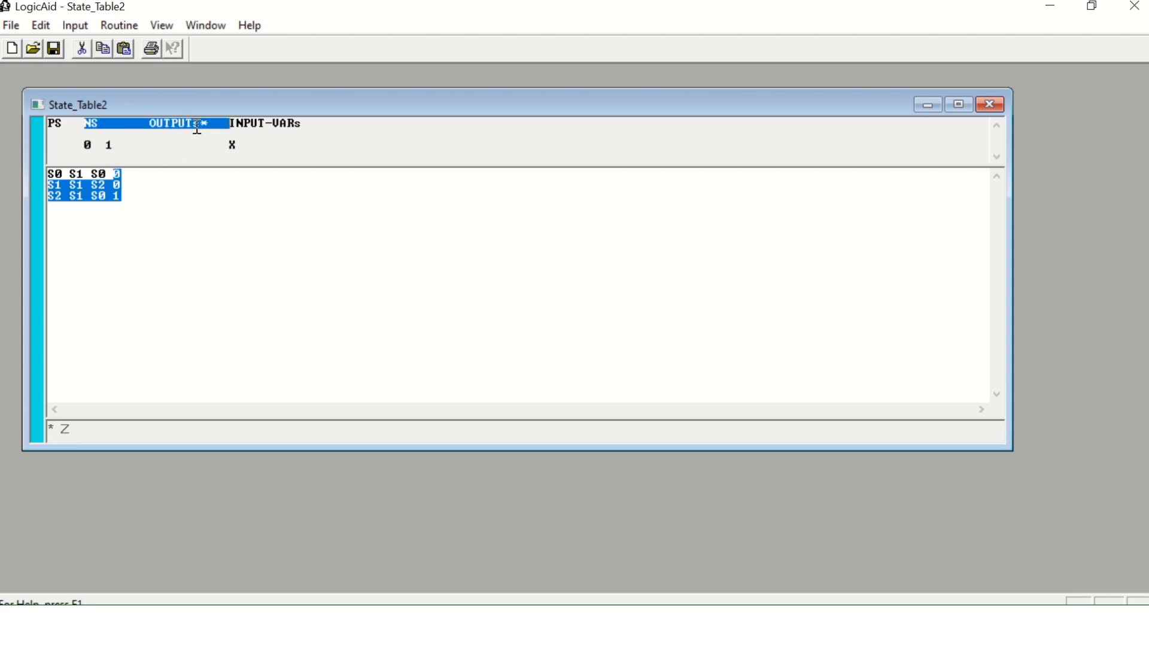
{"action": "left_click", "coordinate": [198, 134]}
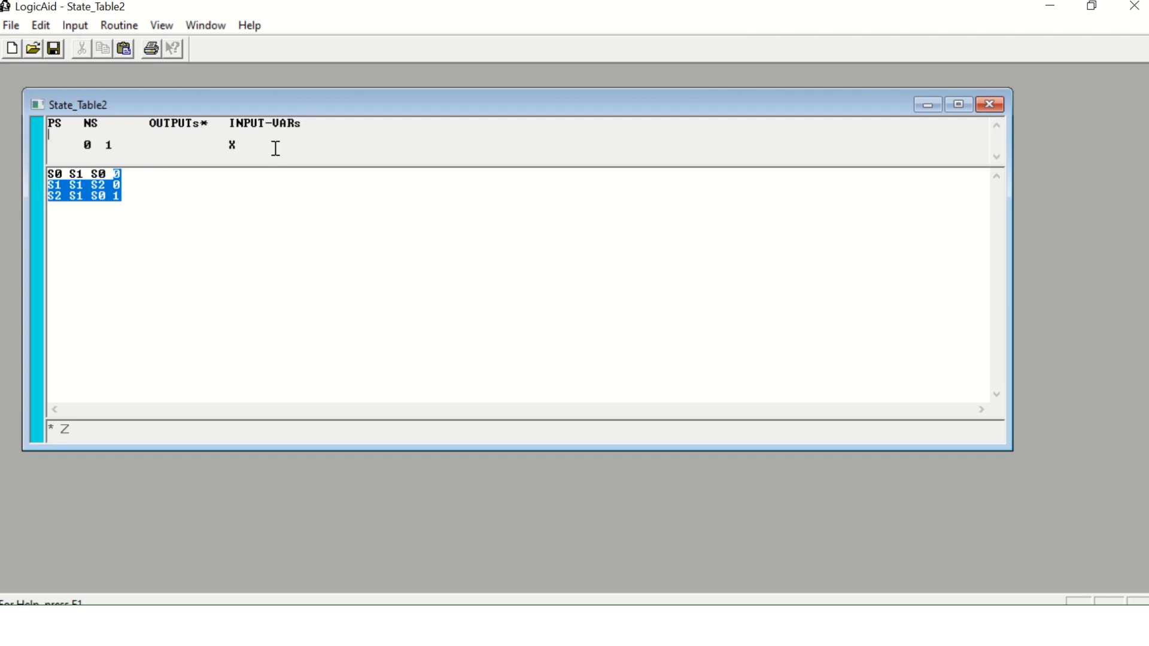
{"action": "left_click_drag", "start_coordinate": [237, 145], "coordinate": [231, 146]}
{"action": "left_click", "coordinate": [219, 150]}
Generate the flip-flop equations for the state table with the JK flip-flop type, using the current state assignment.
{"action": "left_click", "coordinate": [107, 30]}
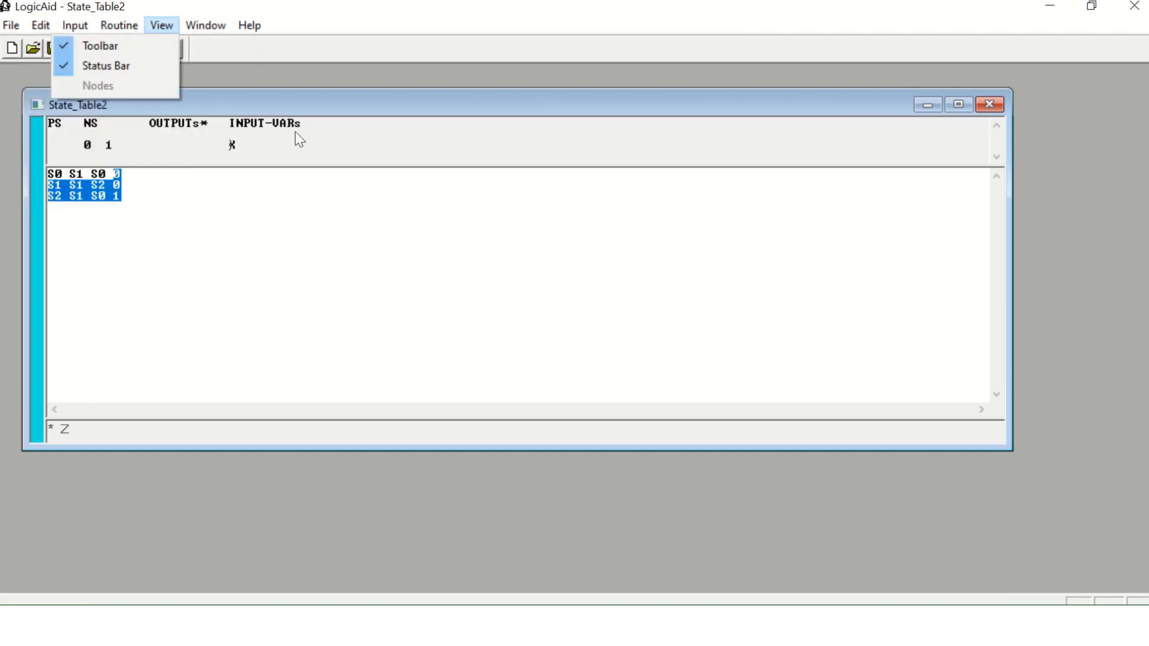
{"action": "left_click", "coordinate": [329, 219]}
{"action": "left_click", "coordinate": [120, 25]}
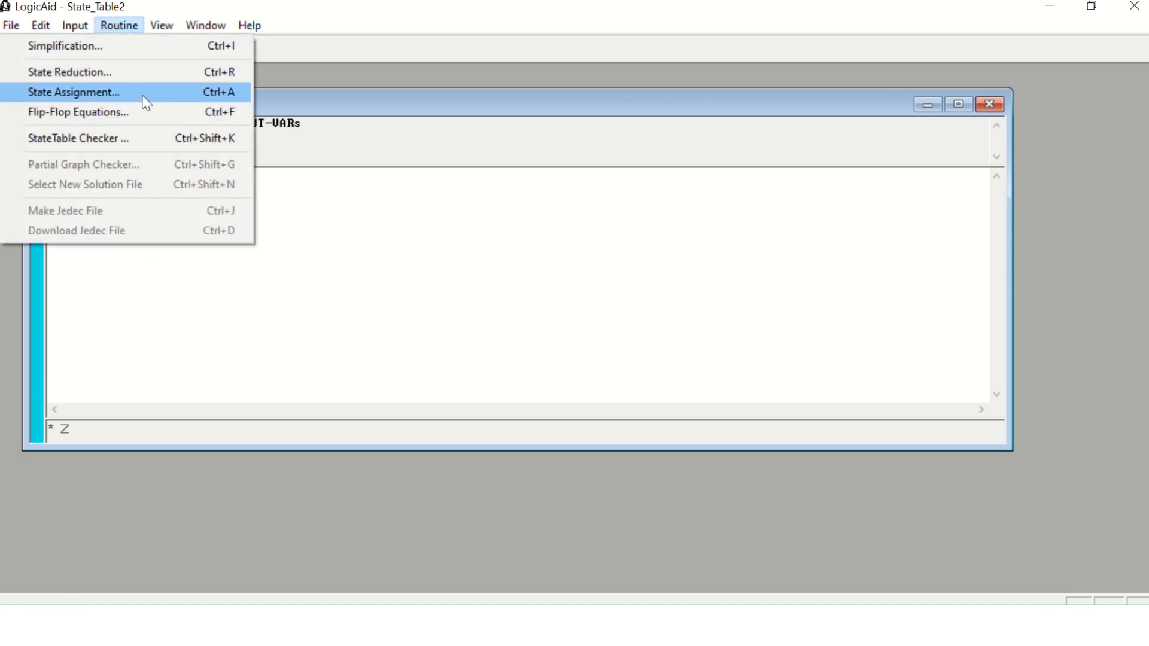
{"action": "left_click", "coordinate": [147, 114]}
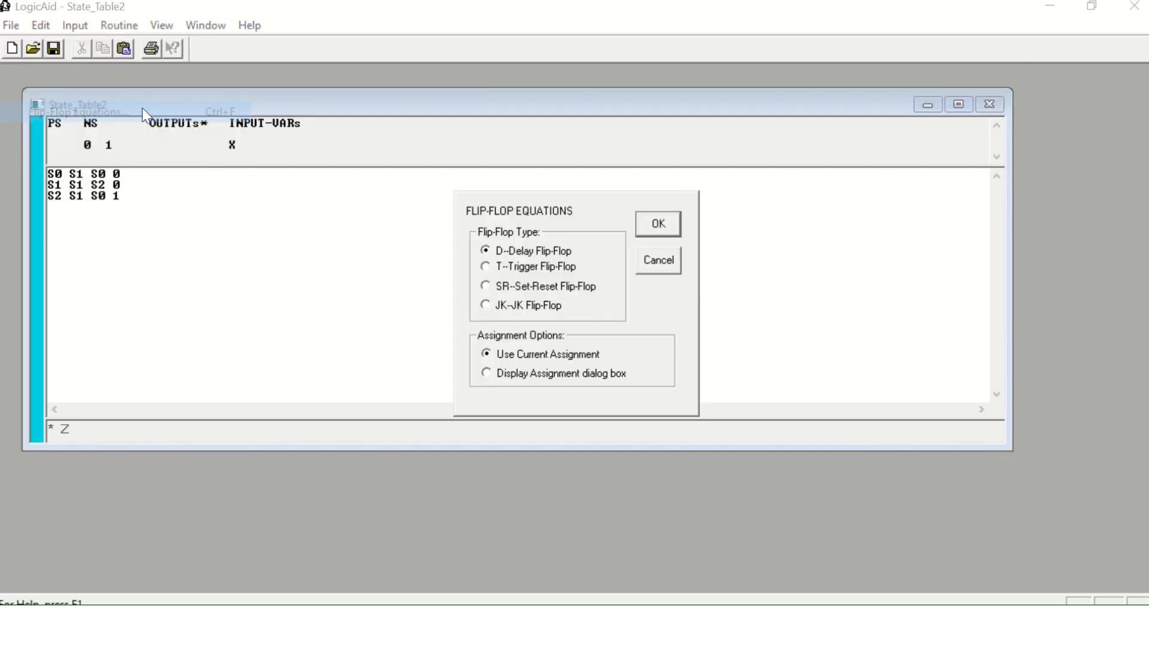
{"action": "left_click", "coordinate": [485, 306]}
{"action": "left_click", "coordinate": [658, 225]}
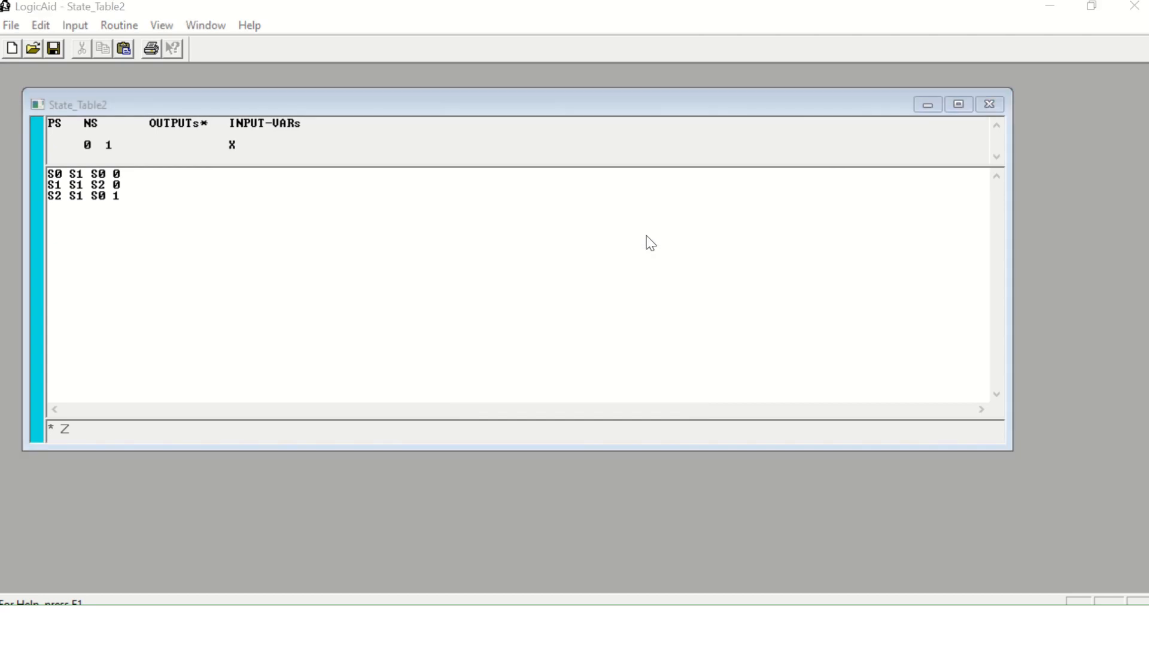
{"action": "left_click", "coordinate": [650, 404]}
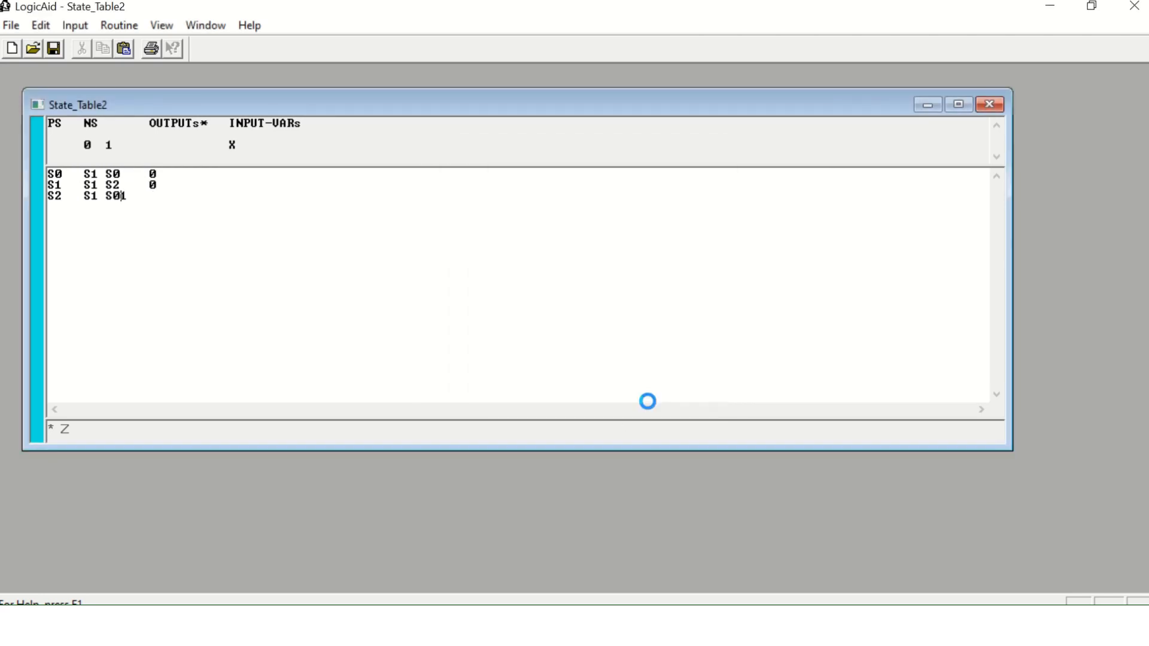
{"action": "left_click_drag", "start_coordinate": [312, 135], "coordinate": [468, 118]}
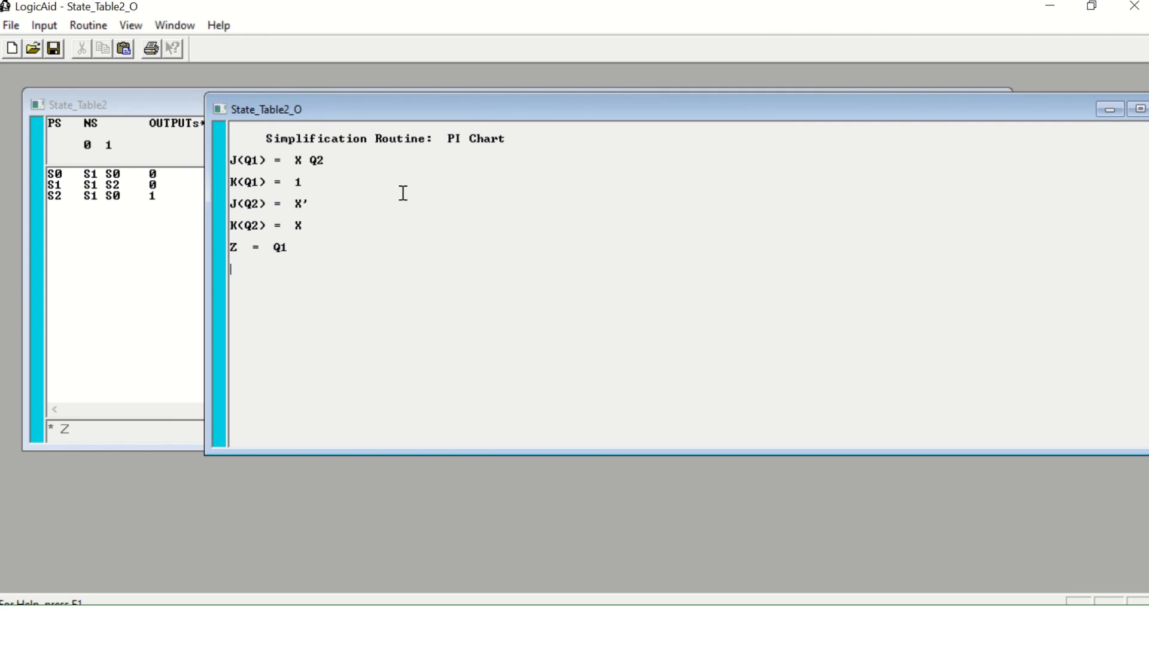
Copy the J, K and Z equations from the simplification output.
{"action": "mouse_move", "coordinate": [551, 623]}
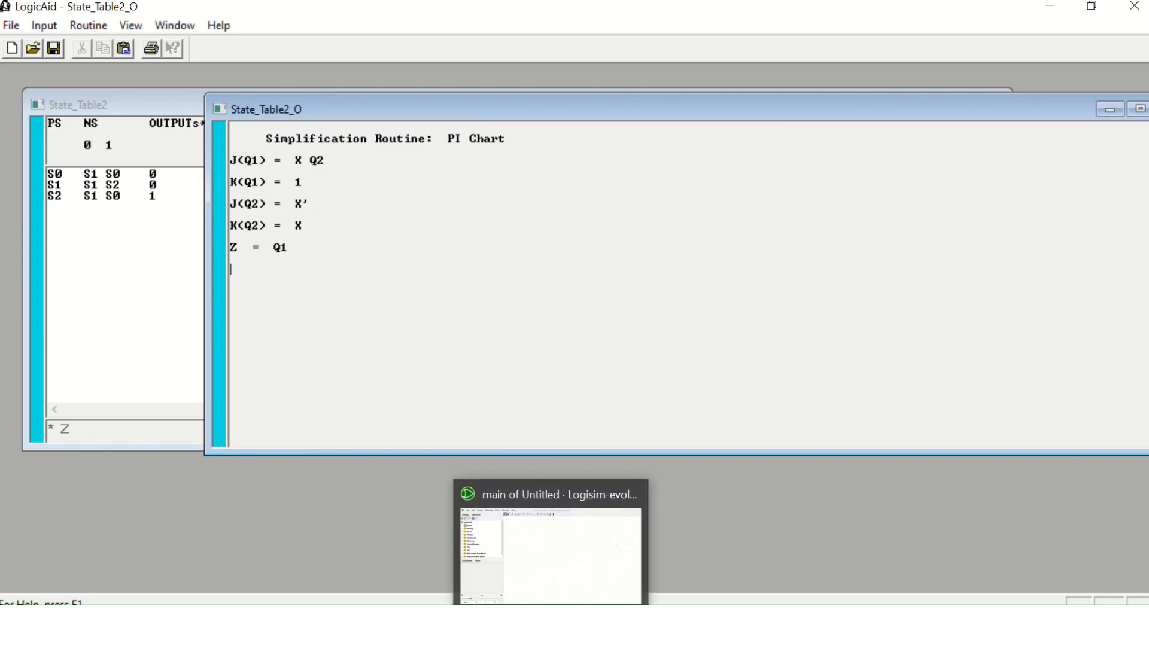
{"action": "left_click_drag", "start_coordinate": [323, 254], "coordinate": [211, 167]}
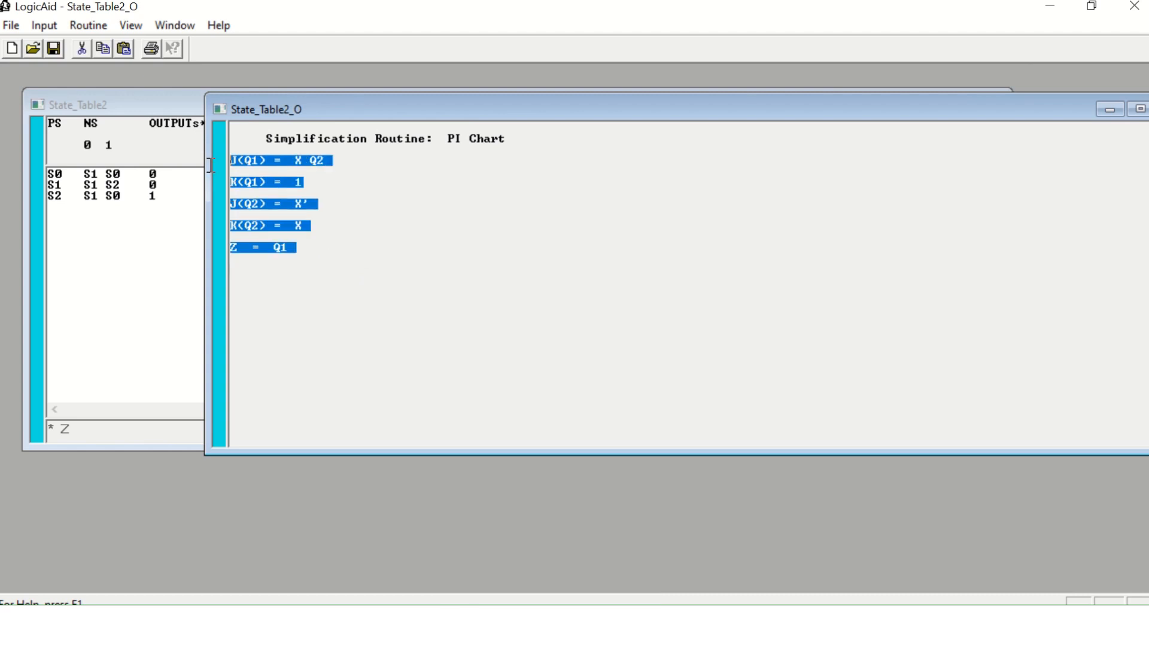
{"action": "right_click", "coordinate": [274, 169]}
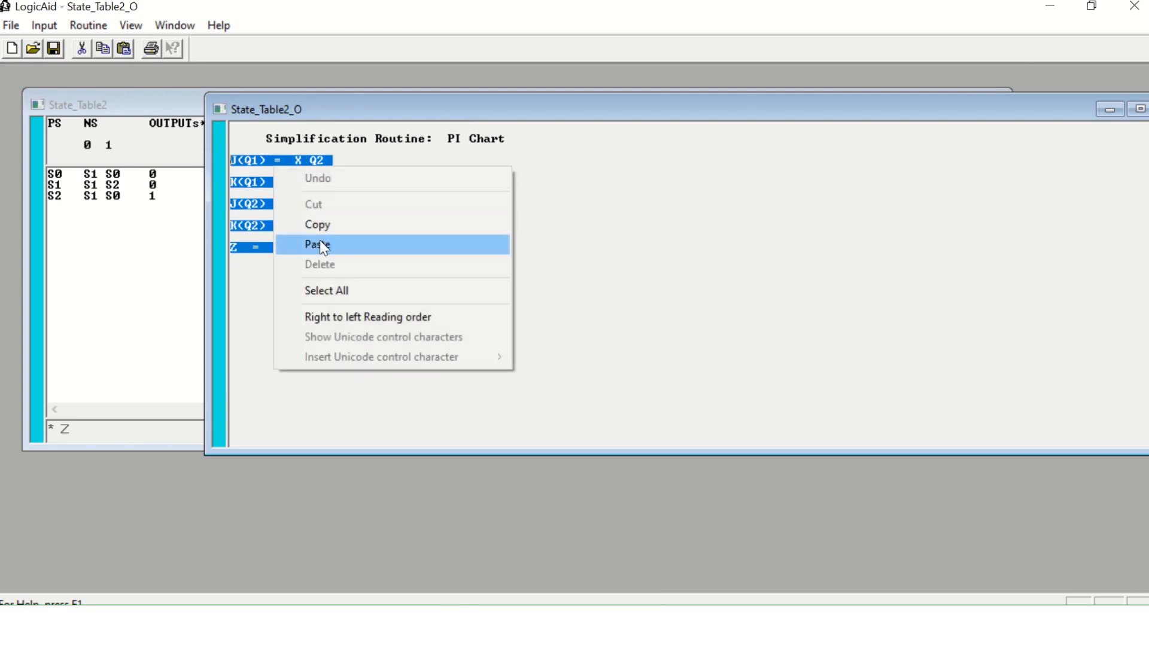
{"action": "left_click", "coordinate": [310, 223]}
Switch to Logisim-evolution, paste the equations as a text label and move it into full view near the canvas's upper edge.
{"action": "key", "text": "alt+Tab"}
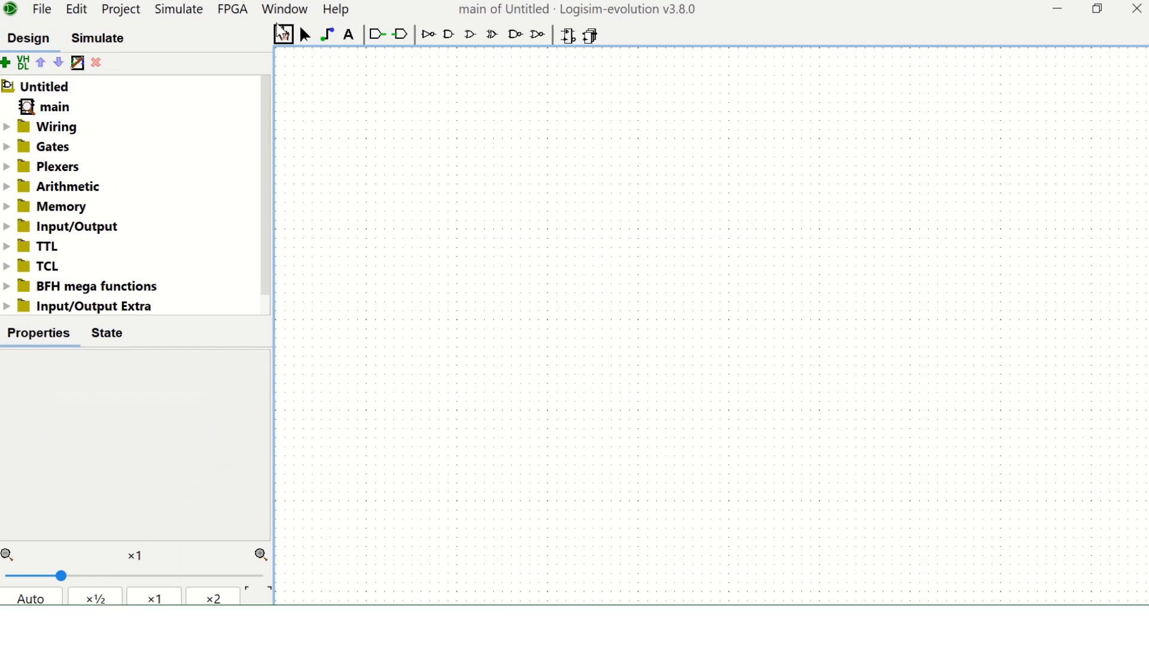
{"action": "left_click", "coordinate": [350, 35]}
{"action": "left_click", "coordinate": [347, 87]}
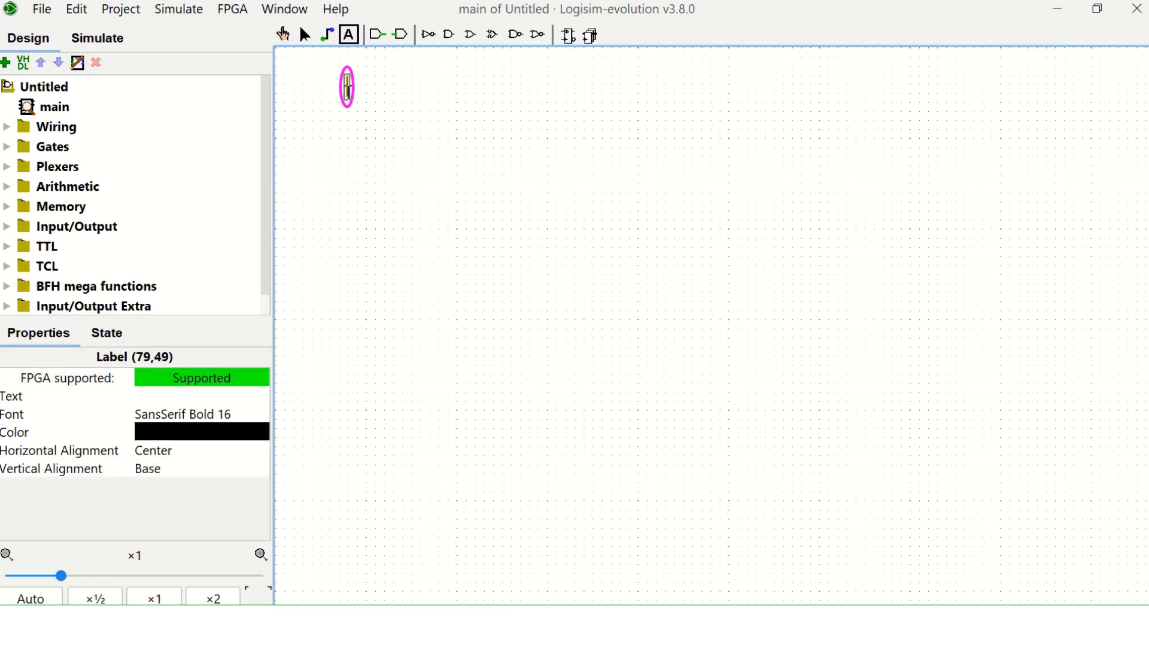
{"action": "key", "text": "ctrl+v"}
{"action": "left_click", "coordinate": [472, 133]}
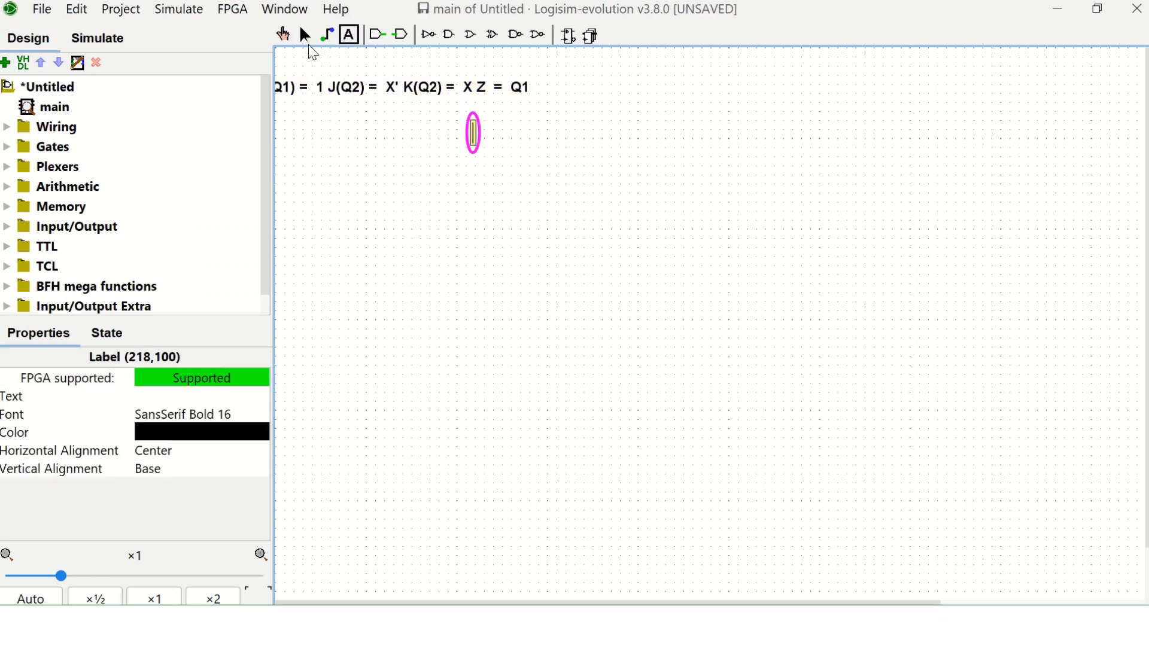
{"action": "left_click", "coordinate": [306, 37]}
{"action": "left_click", "coordinate": [546, 90]}
{"action": "left_click_drag", "start_coordinate": [546, 90], "coordinate": [691, 91]}
{"action": "left_click", "coordinate": [665, 143]}
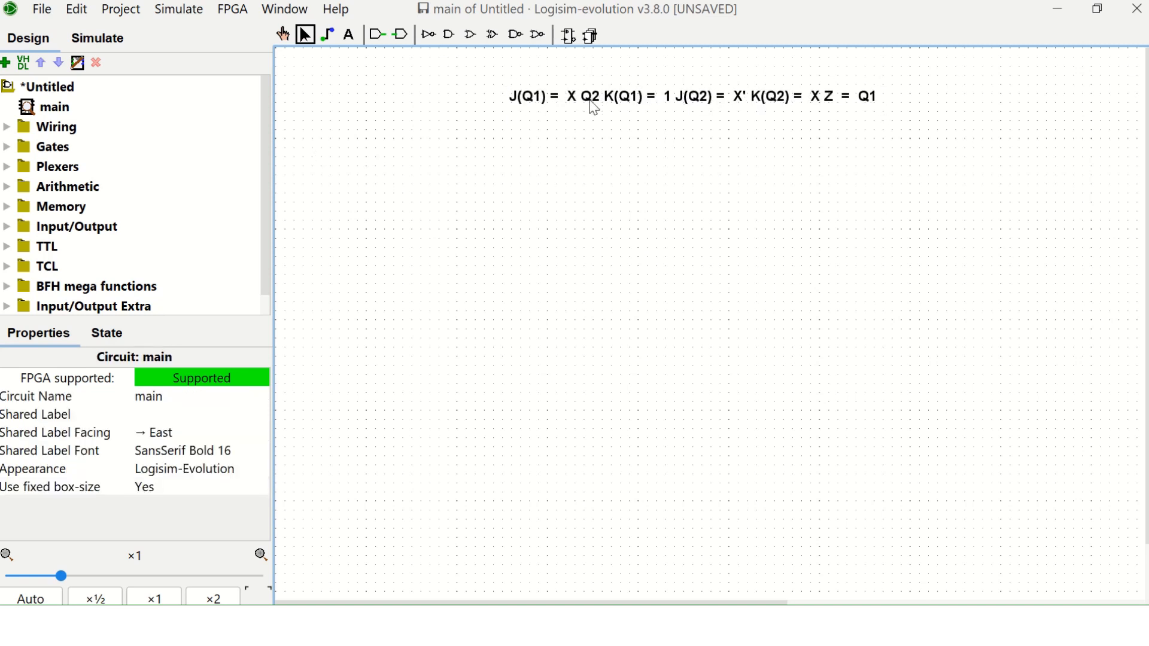
Place two J-K flip-flops side by side below the equations label, aligned in one row.
{"action": "mouse_move", "coordinate": [265, 128]}
{"action": "left_mouse_down"}
{"action": "mouse_move", "coordinate": [264, 160]}
{"action": "mouse_move", "coordinate": [258, 108]}
{"action": "left_mouse_up"}
{"action": "double_click", "coordinate": [40, 208]}
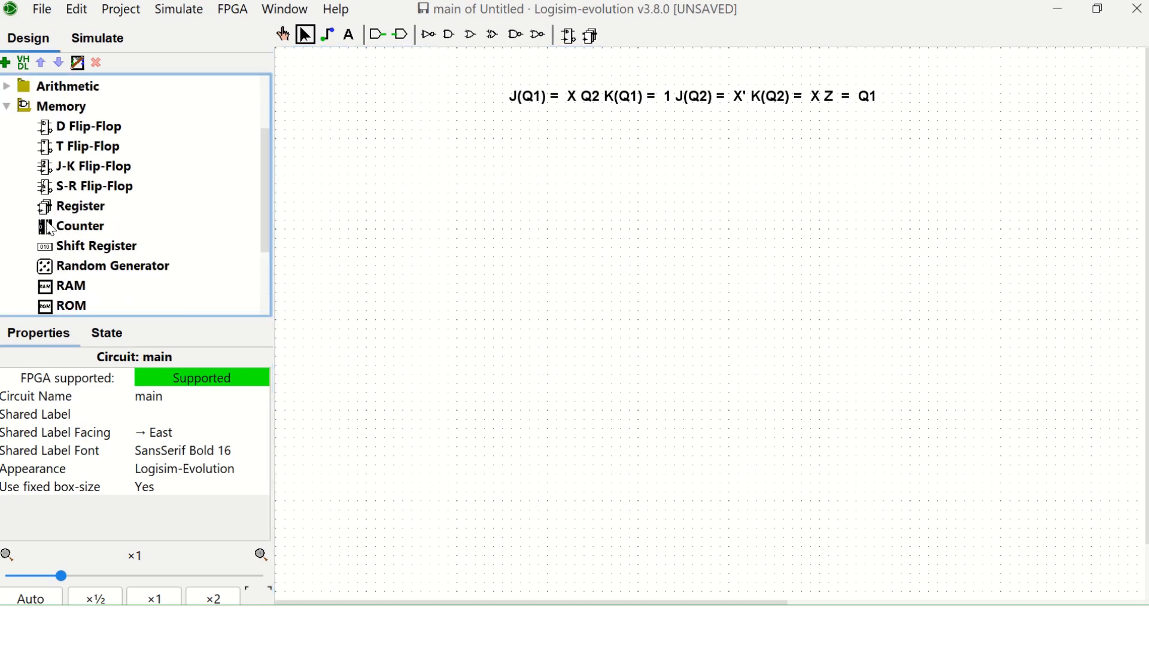
{"action": "left_click", "coordinate": [48, 173]}
{"action": "left_click", "coordinate": [516, 240]}
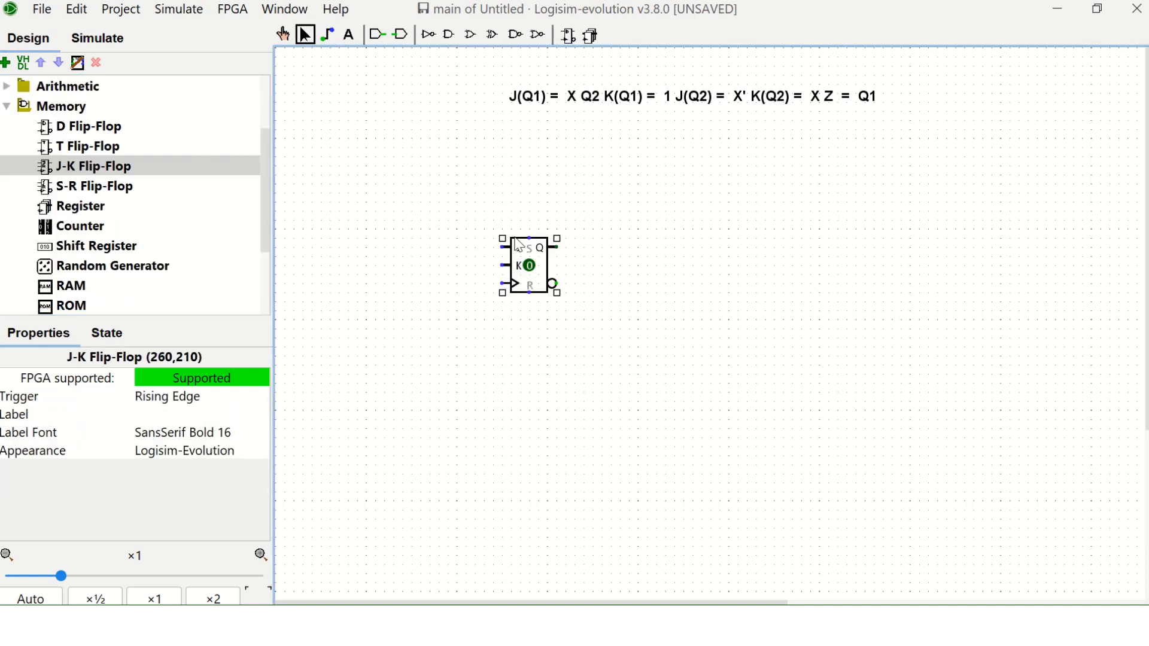
{"action": "left_click", "coordinate": [120, 167]}
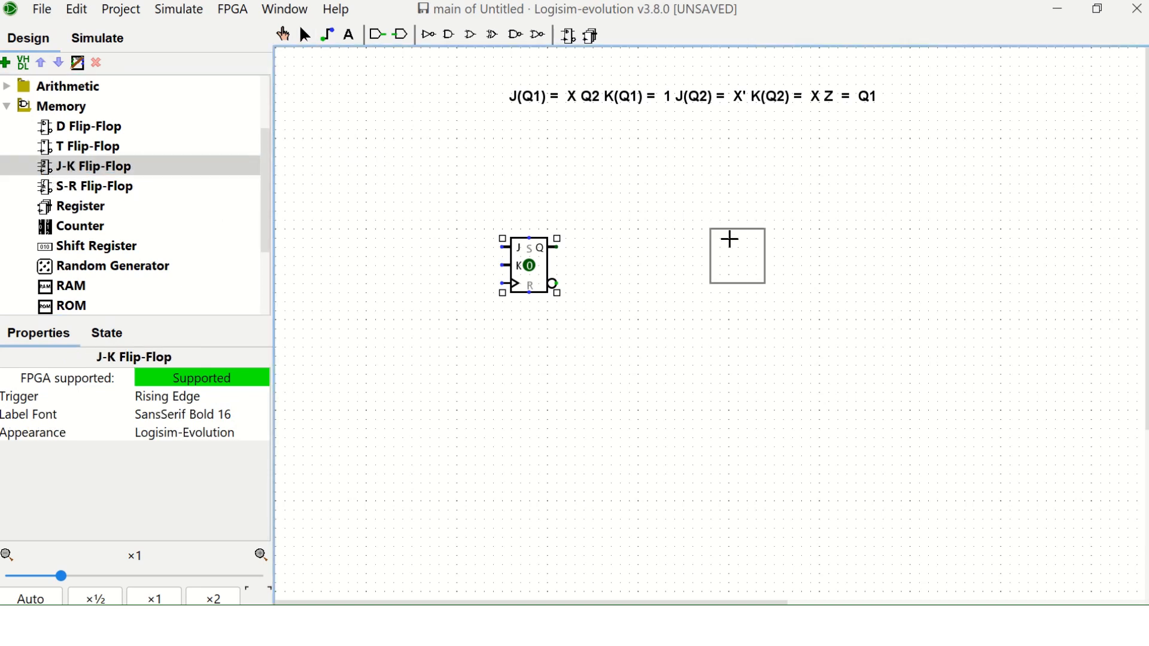
{"action": "left_click", "coordinate": [695, 234]}
{"action": "left_click_drag", "start_coordinate": [528, 261], "coordinate": [581, 249]}
{"action": "left_click", "coordinate": [620, 333]}
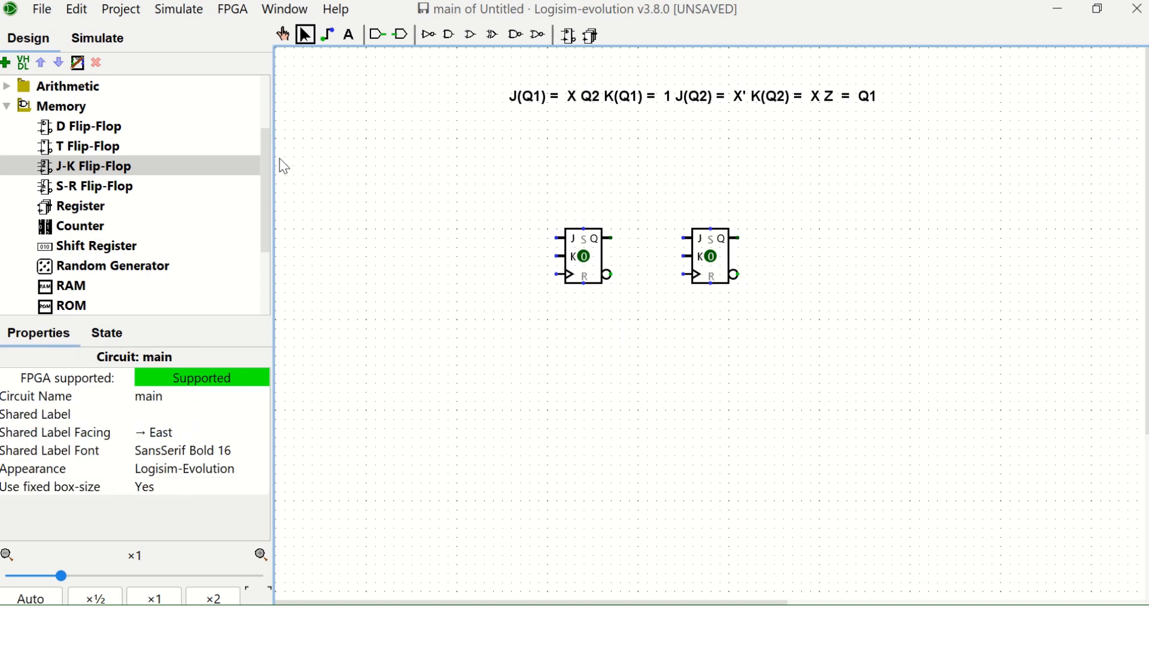
Add a clock component in the canvas's upper-left area and label it clk.
{"action": "scroll", "coordinate": [268, 153], "scroll_direction": "up", "scroll_amount": 2}
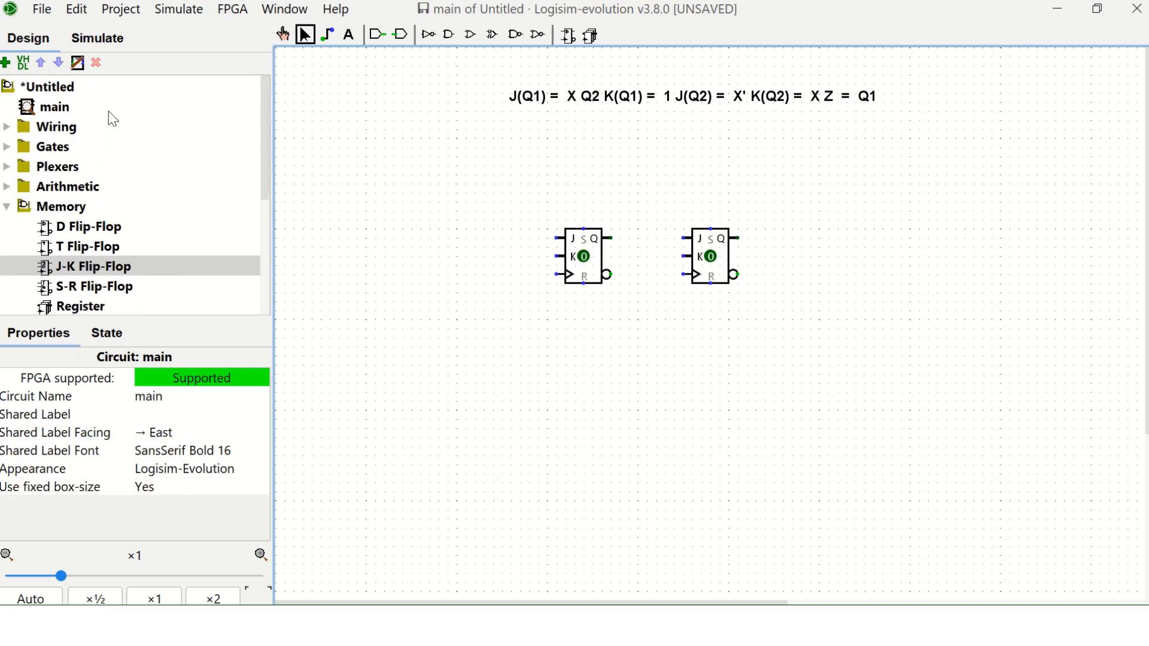
{"action": "double_click", "coordinate": [27, 133]}
{"action": "left_click", "coordinate": [49, 203]}
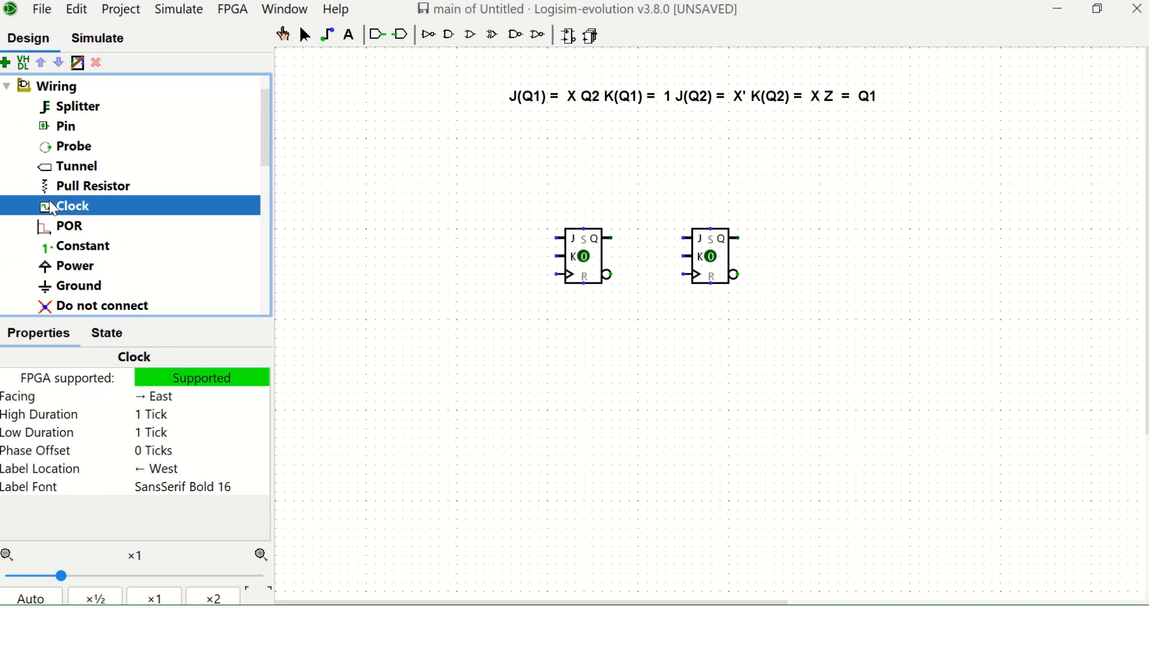
{"action": "left_click", "coordinate": [374, 147]}
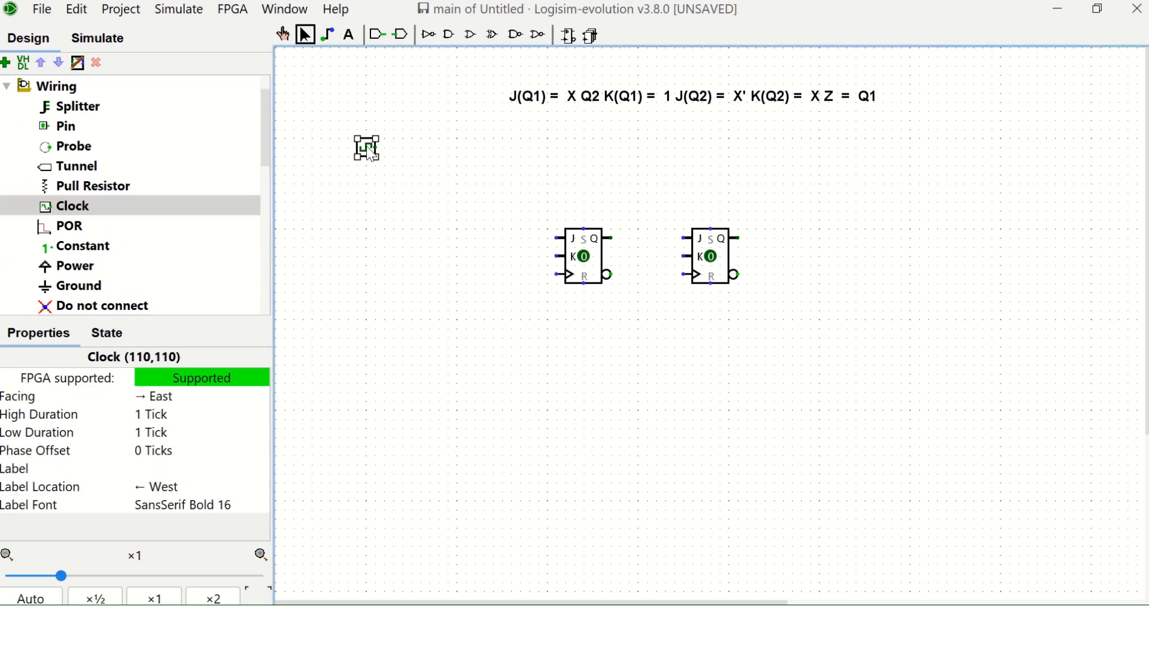
{"action": "double_click", "coordinate": [367, 148]}
{"action": "type", "text": "clk"}
{"action": "key", "text": "Return"}
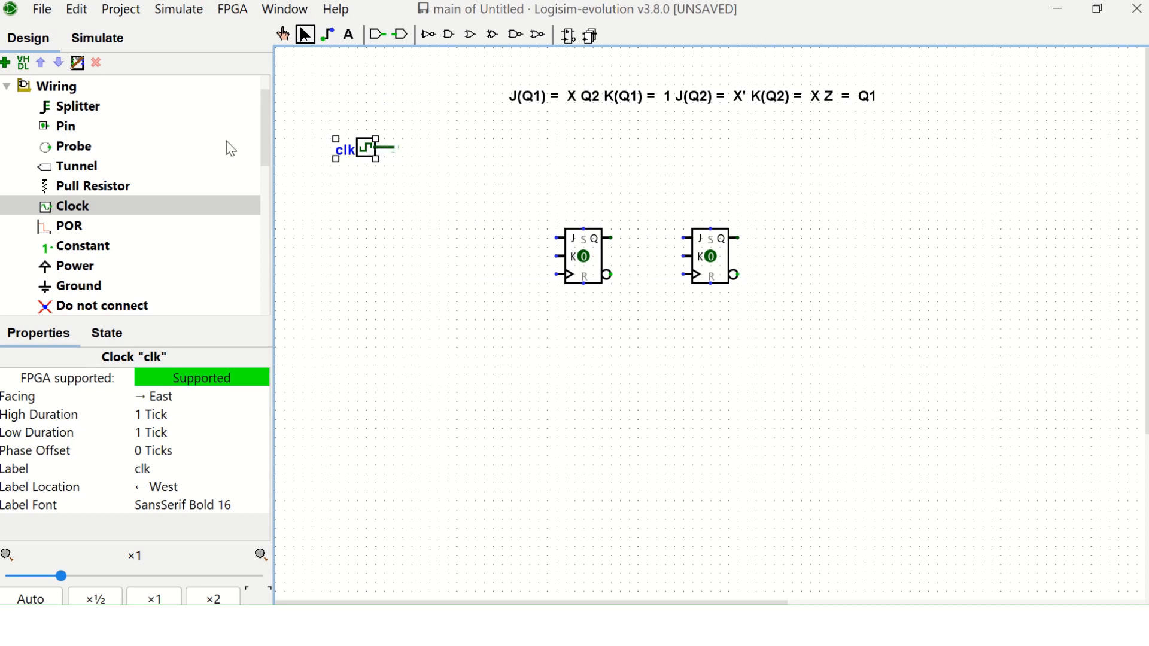
Attach a west-facing tunnel labelled clk to the clock's output.
{"action": "left_click", "coordinate": [103, 168]}
{"action": "key", "text": "Left"}
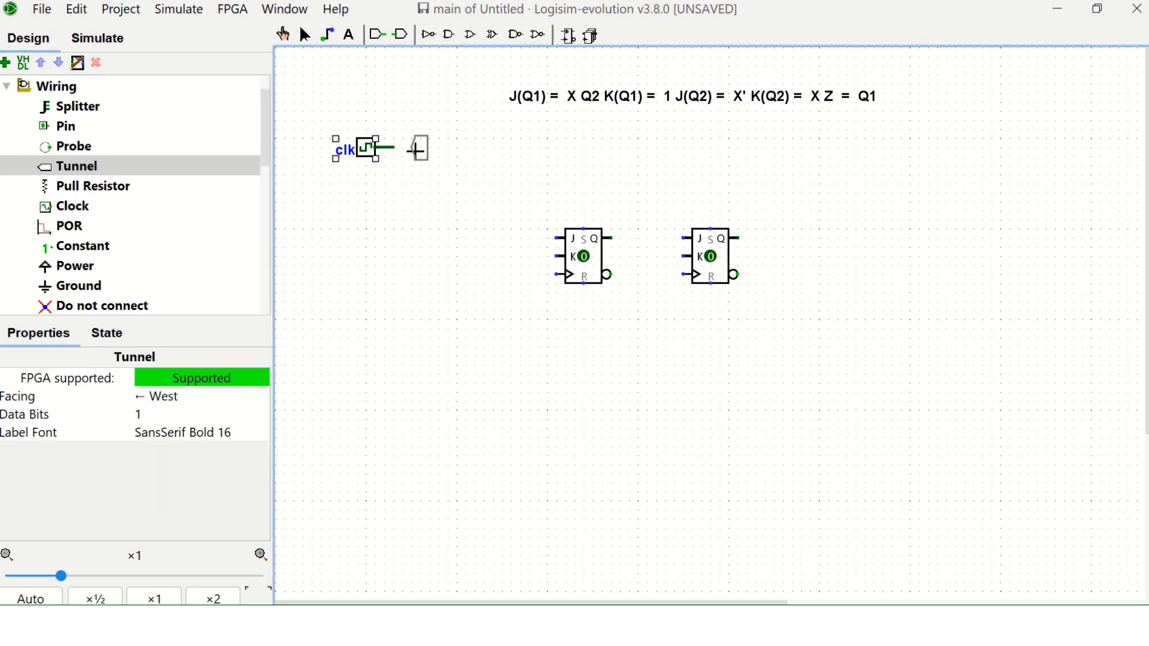
{"action": "left_click", "coordinate": [399, 152]}
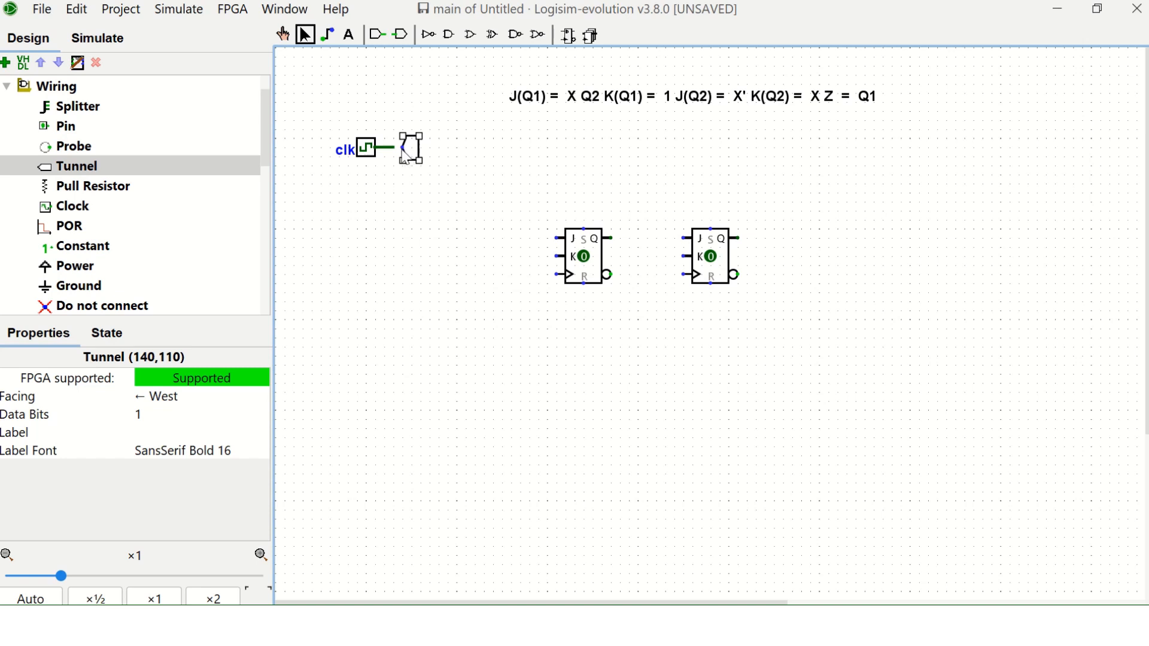
{"action": "double_click", "coordinate": [416, 156]}
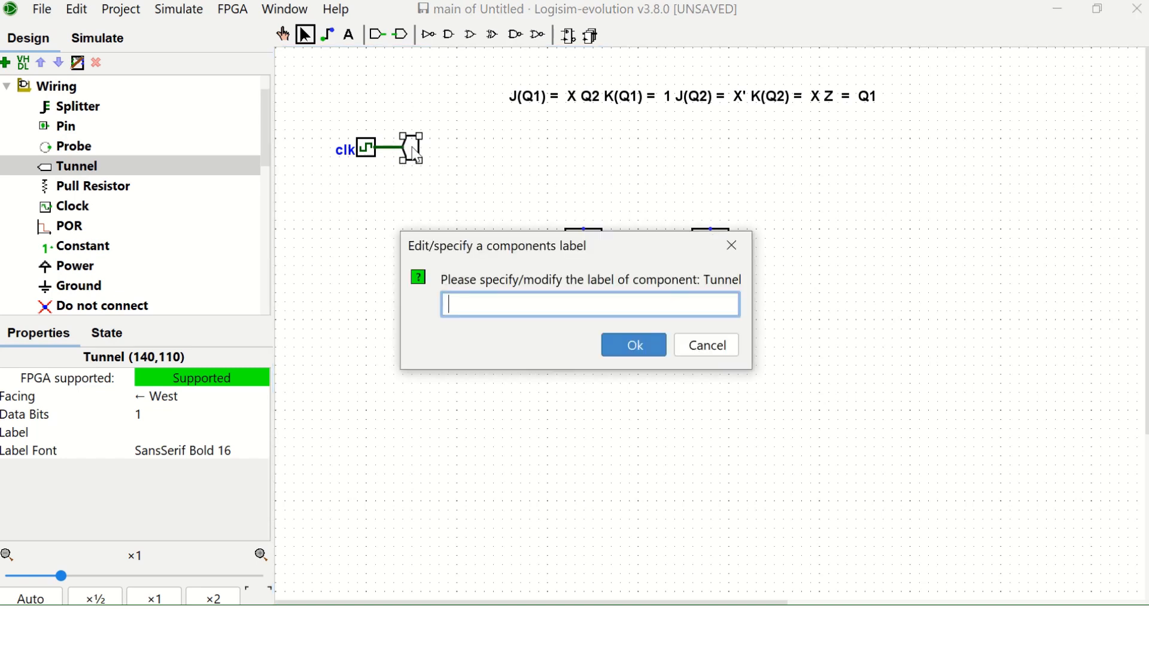
{"action": "type", "text": "clk"}
{"action": "key", "text": "Return"}
Duplicate the clk tunnel facing east for the clock inputs of both J-K flip-flops.
{"action": "key", "text": "ctrl+d"}
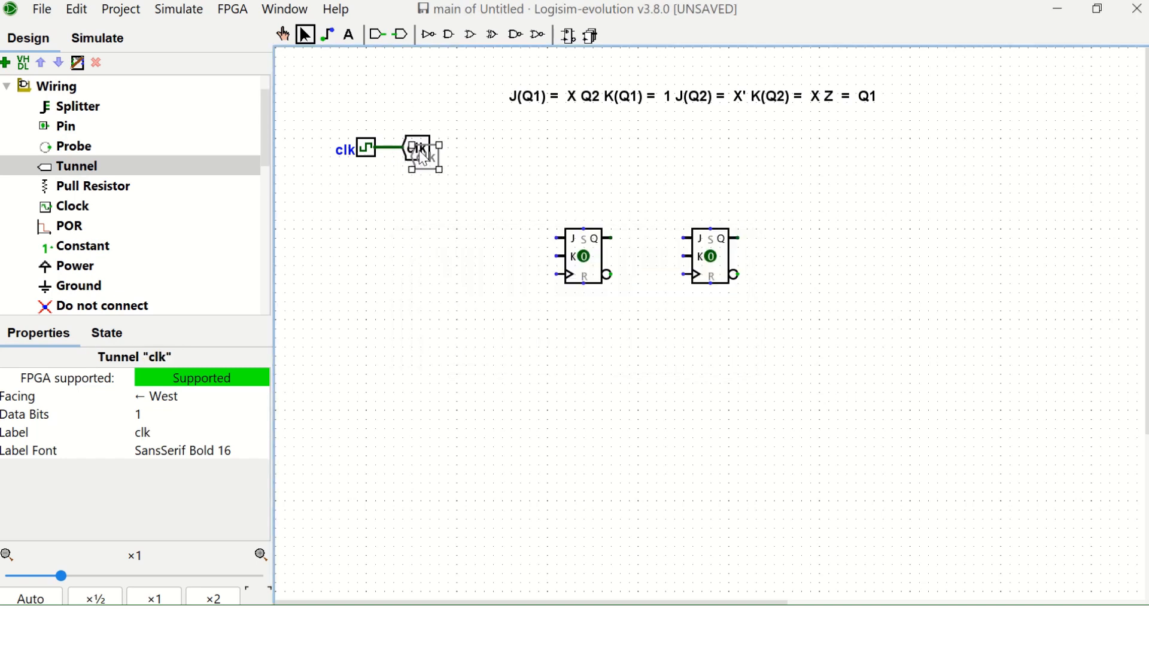
{"action": "left_click_drag", "start_coordinate": [423, 157], "coordinate": [655, 278]}
{"action": "key", "text": "Right"}
{"action": "key", "text": "ctrl+d"}
{"action": "left_click", "coordinate": [664, 355]}
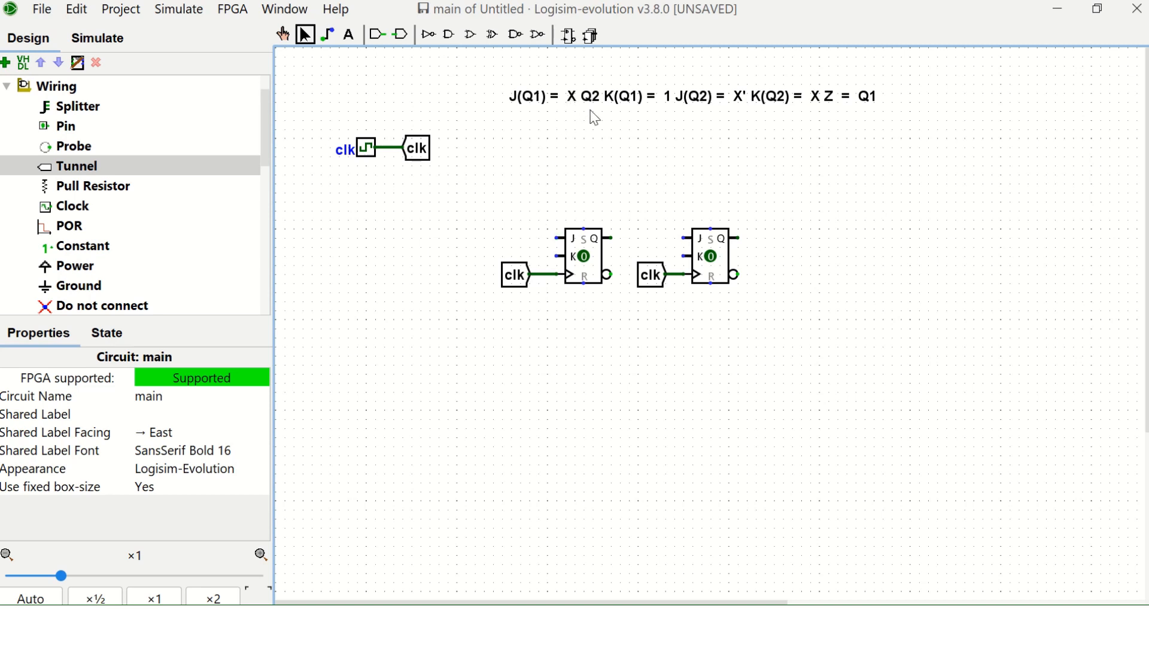
Duplicate a clk tunnel onto the first flip-flop's Q output, face it west and relabel it Q1.
{"action": "left_click", "coordinate": [518, 281]}
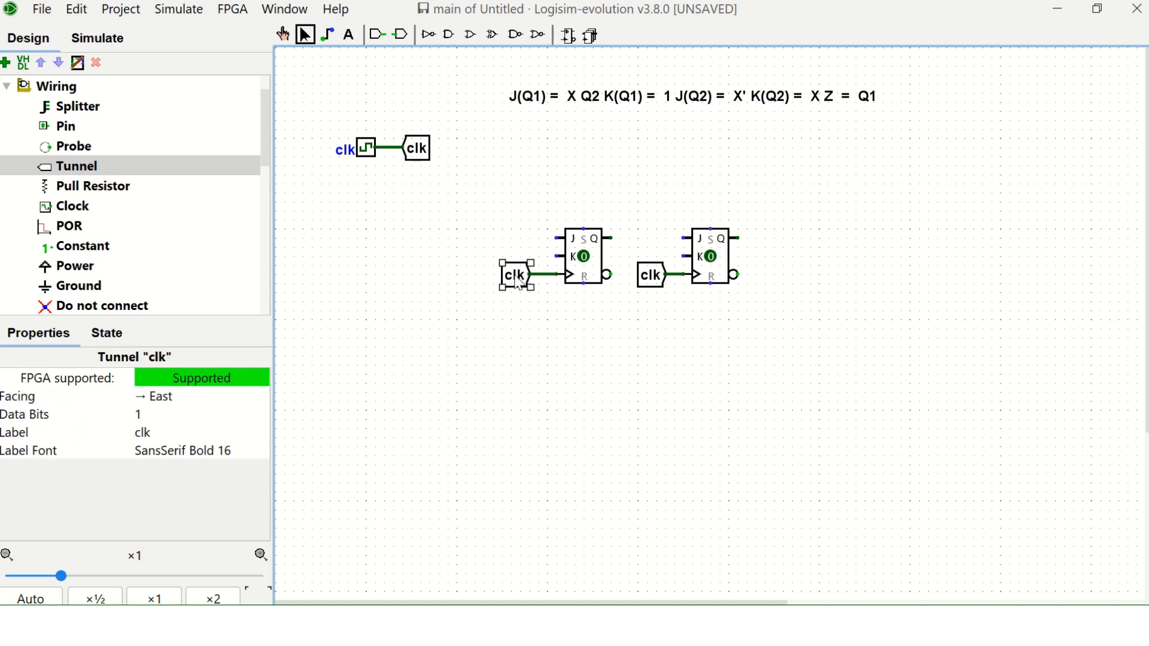
{"action": "key", "text": "ctrl+d"}
{"action": "left_click_drag", "start_coordinate": [522, 284], "coordinate": [629, 242]}
{"action": "key", "text": "Left"}
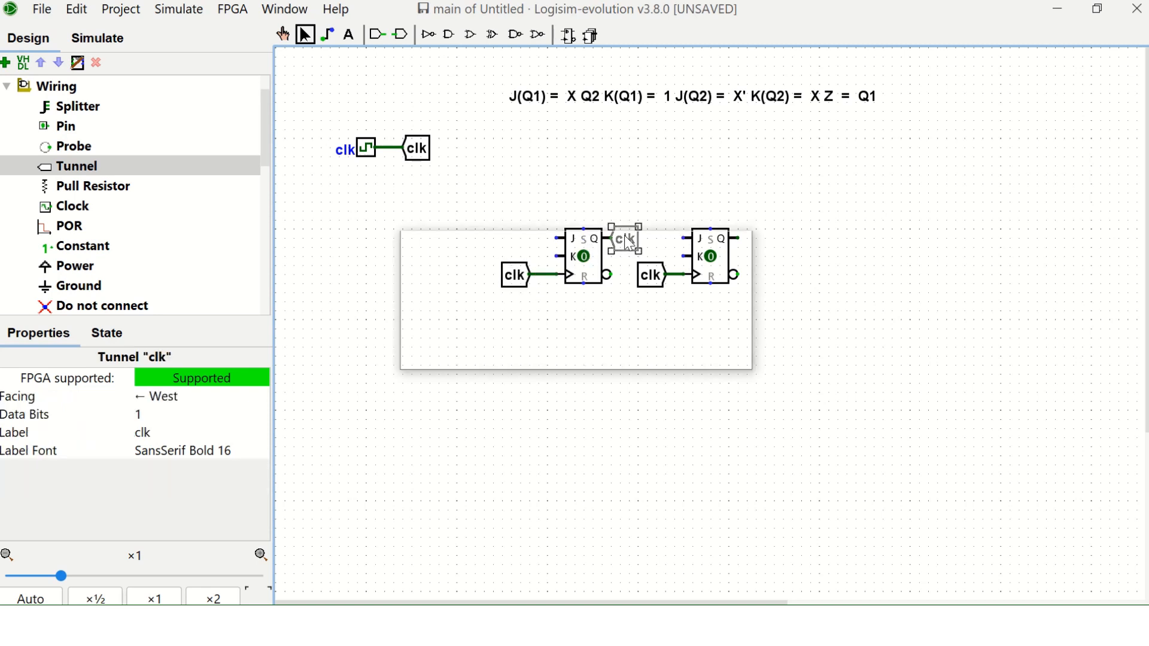
{"action": "double_click", "coordinate": [625, 236]}
{"action": "type", "text": "Q1"}
{"action": "key", "text": "Return"}
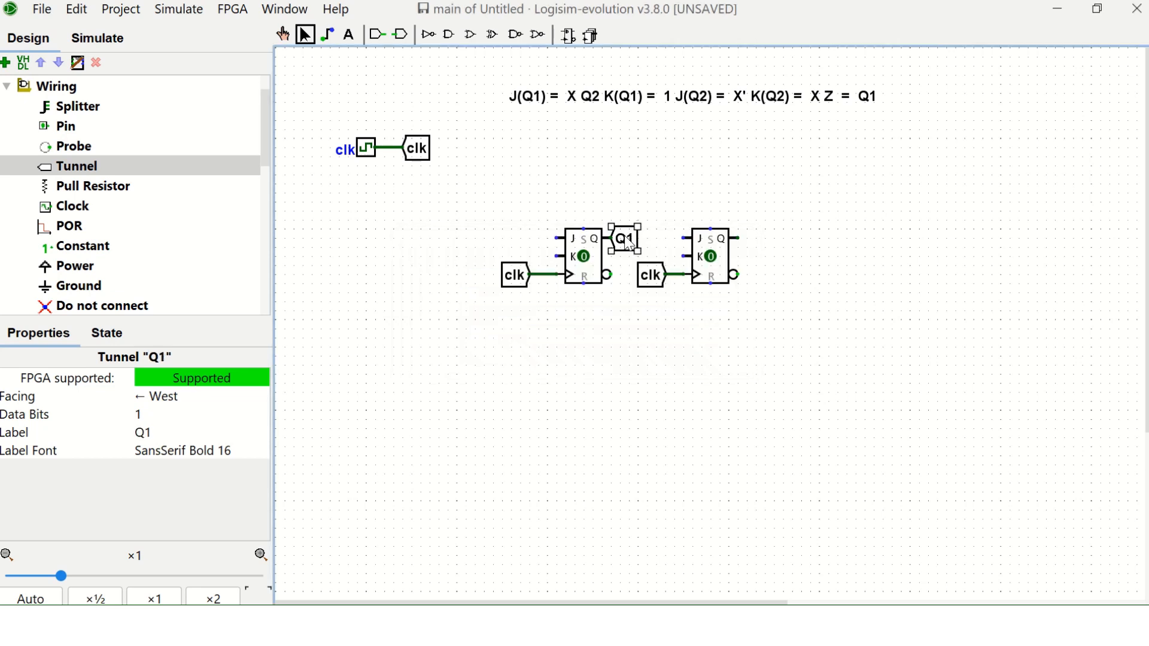
Duplicate the Q1 tunnel onto the second flip-flop's Q output and relabel it Q2.
{"action": "key", "text": "ctrl+d"}
{"action": "left_click_drag", "start_coordinate": [628, 246], "coordinate": [751, 239]}
{"action": "double_click", "coordinate": [752, 239]}
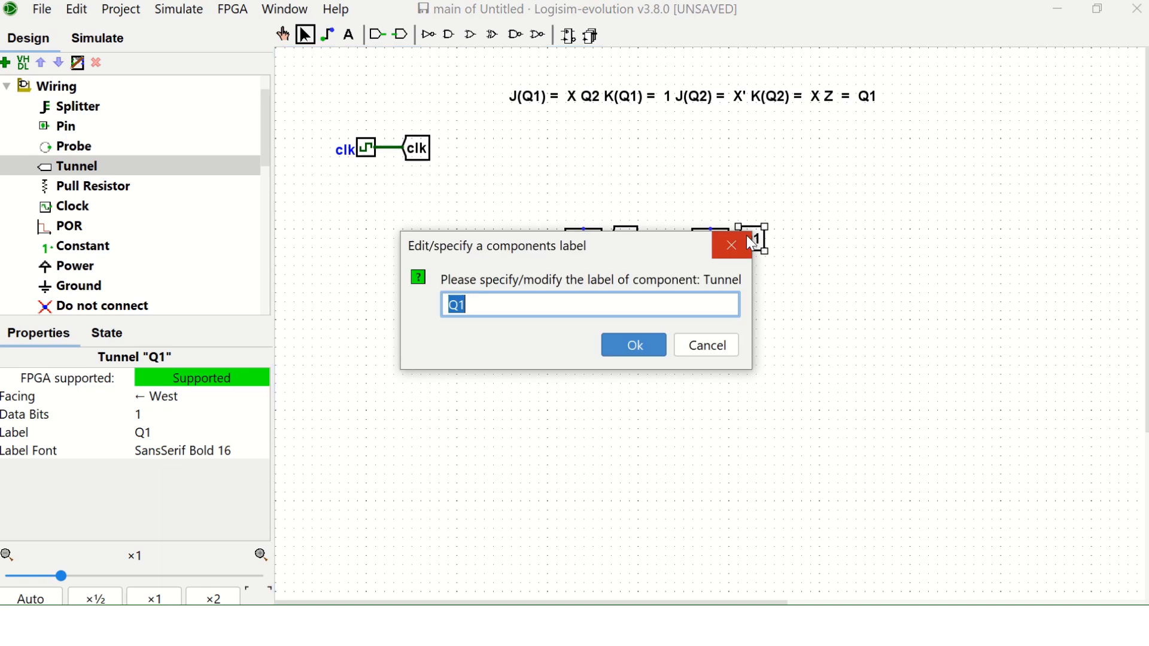
{"action": "type", "text": "Q2"}
{"action": "key", "text": "Return"}
{"action": "left_click", "coordinate": [837, 286]}
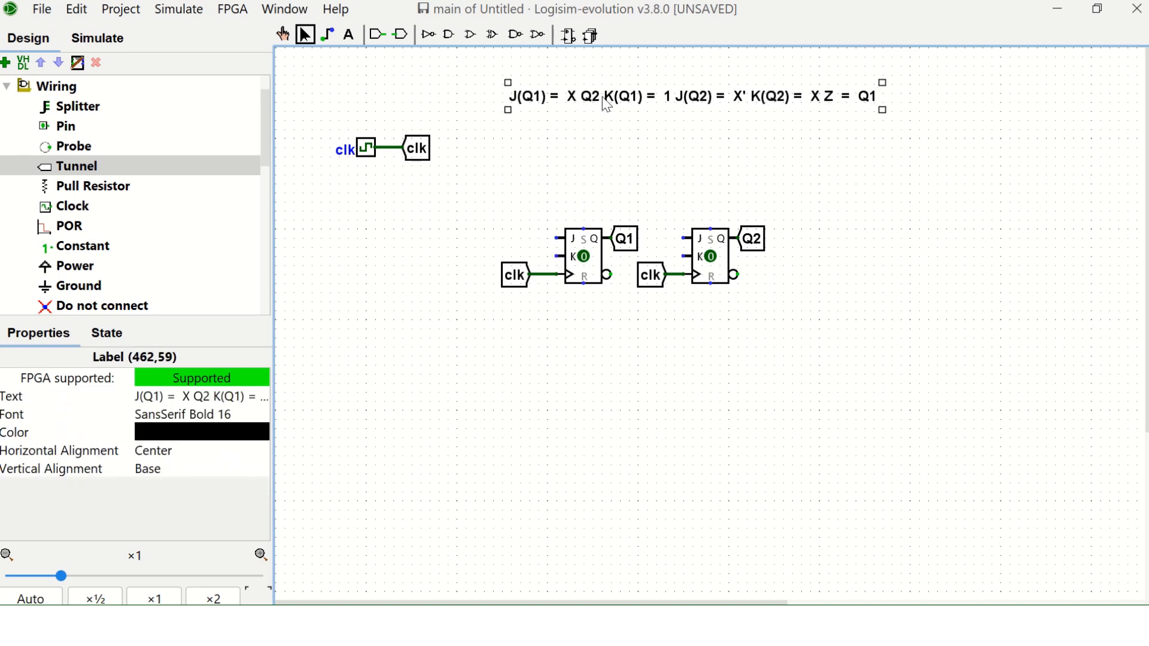
{"action": "left_click", "coordinate": [207, 398]}
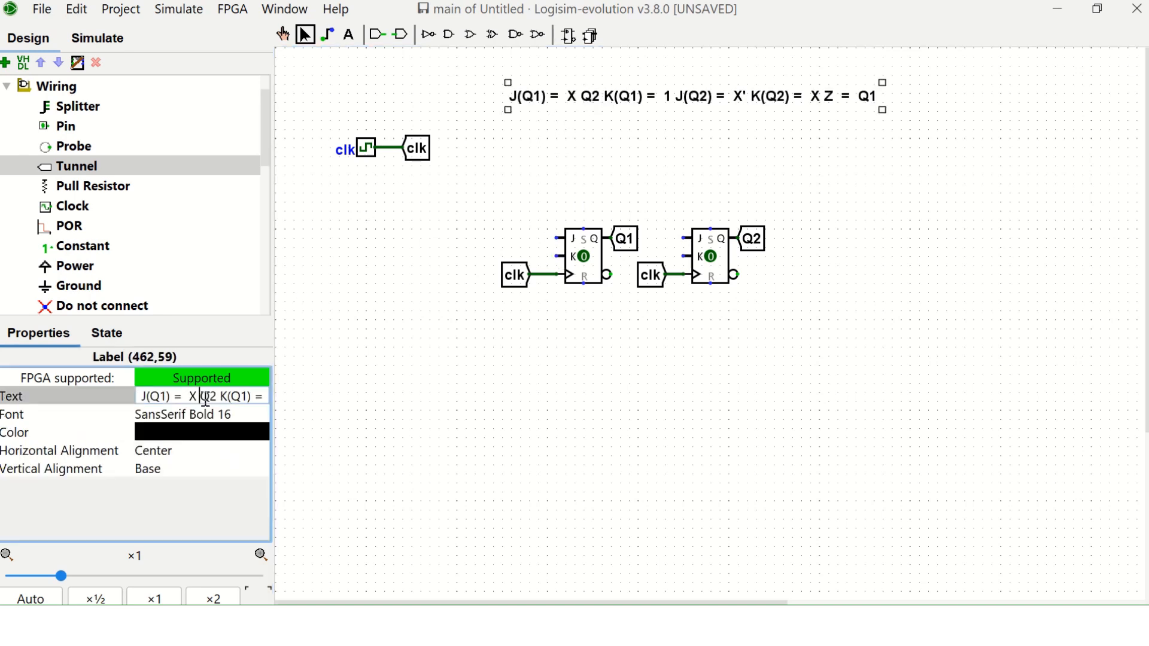
{"action": "key", "text": "Return"}
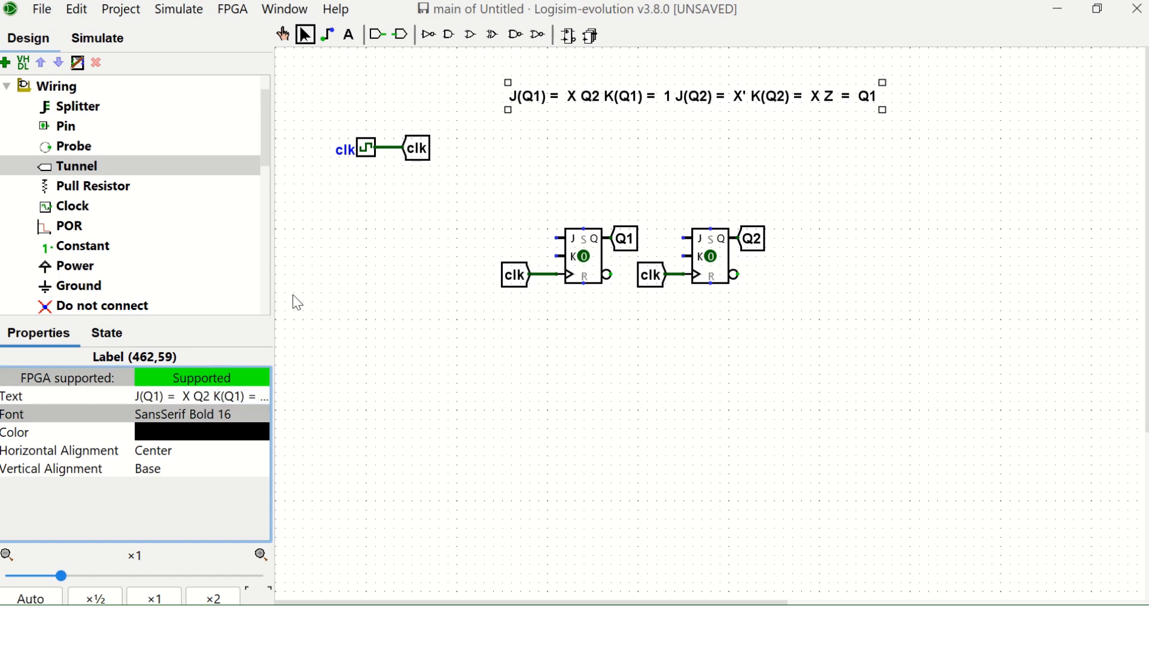
{"action": "left_click", "coordinate": [513, 146]}
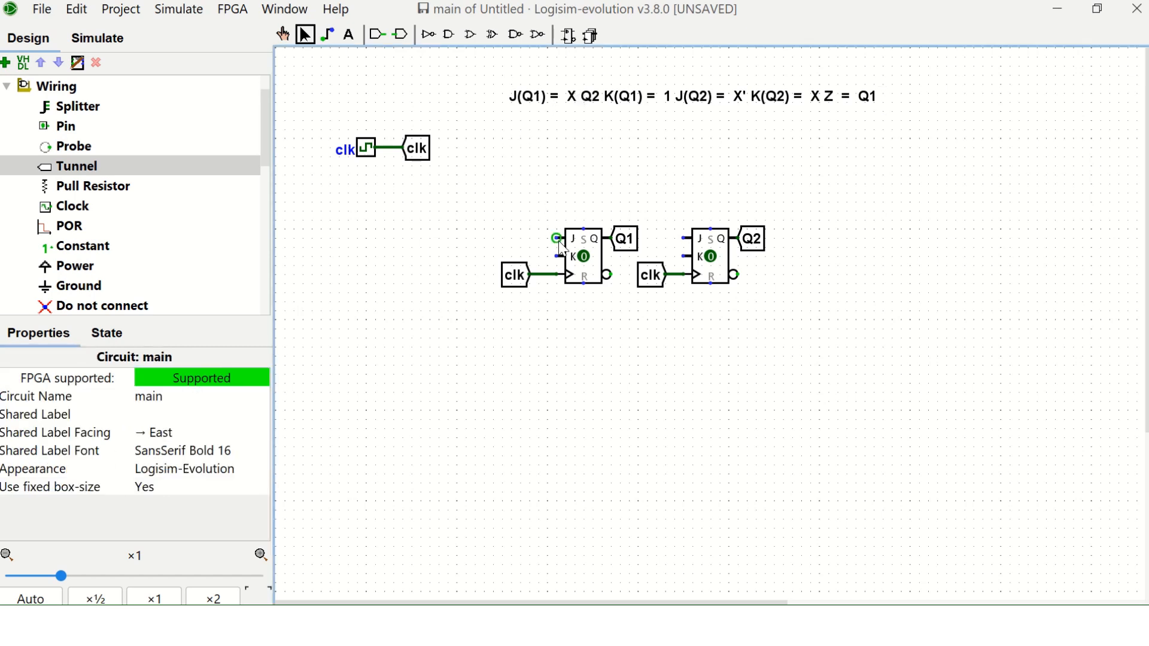
Wire a south-facing tunnel labelled X to the first flip-flop's J input and attach a constant 0x1 to its K input.
{"action": "left_click_drag", "start_coordinate": [557, 239], "coordinate": [558, 201]}
{"action": "left_click", "coordinate": [120, 166]}
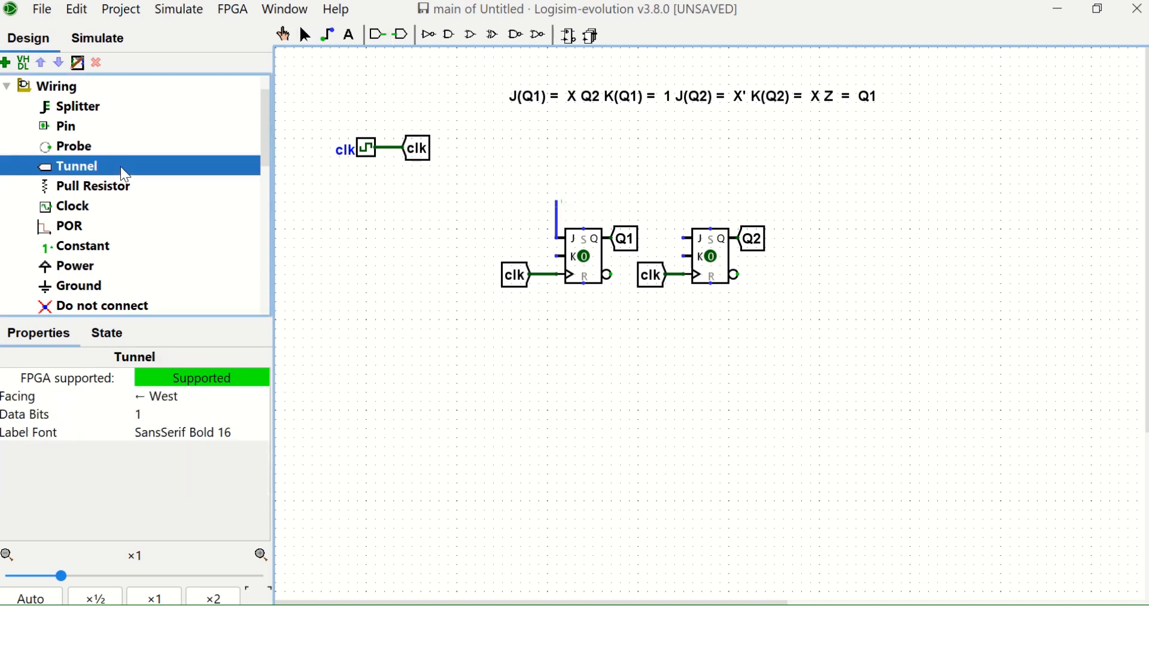
{"action": "key", "text": "Down"}
{"action": "left_click", "coordinate": [558, 188]}
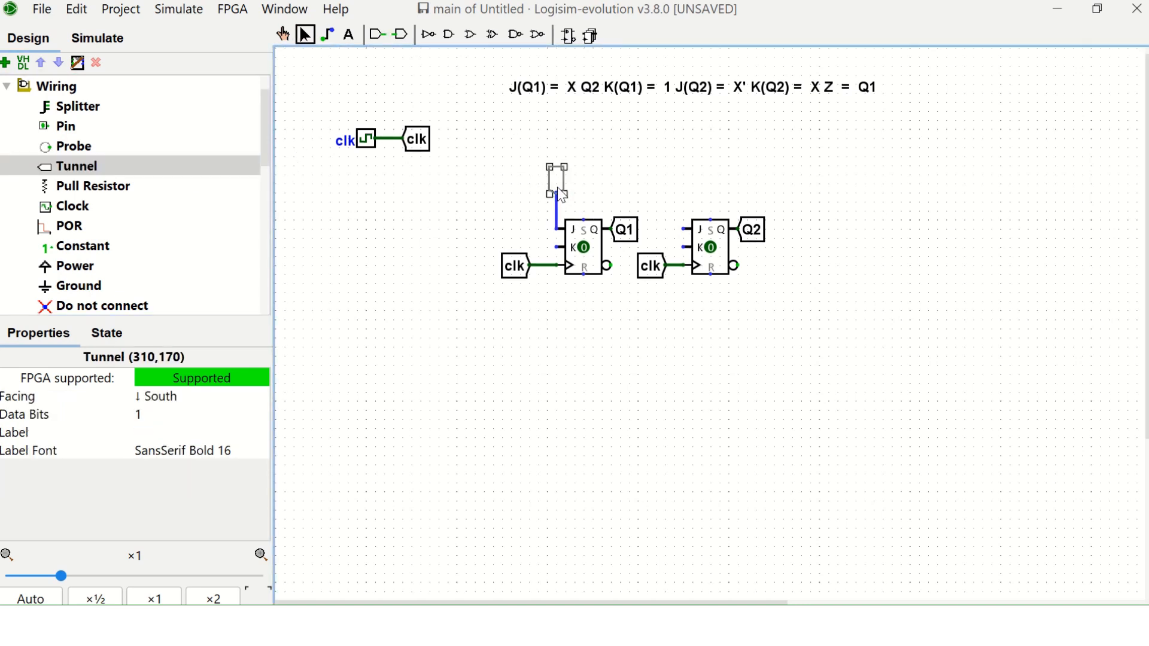
{"action": "key", "text": "Return"}
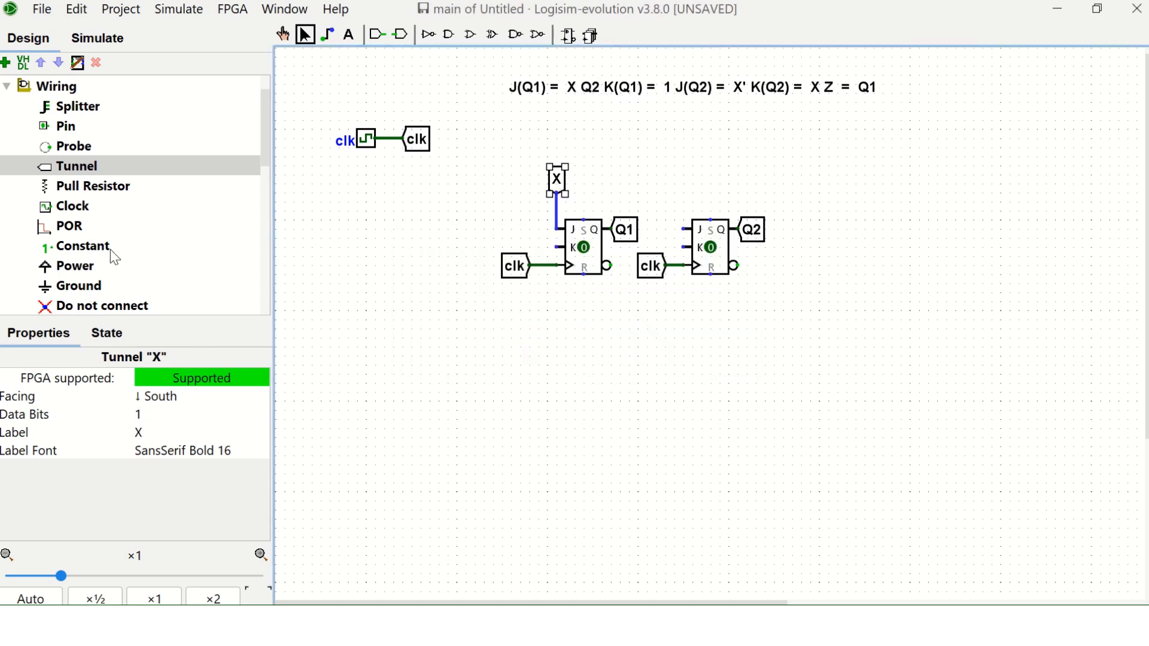
{"action": "left_click", "coordinate": [45, 248]}
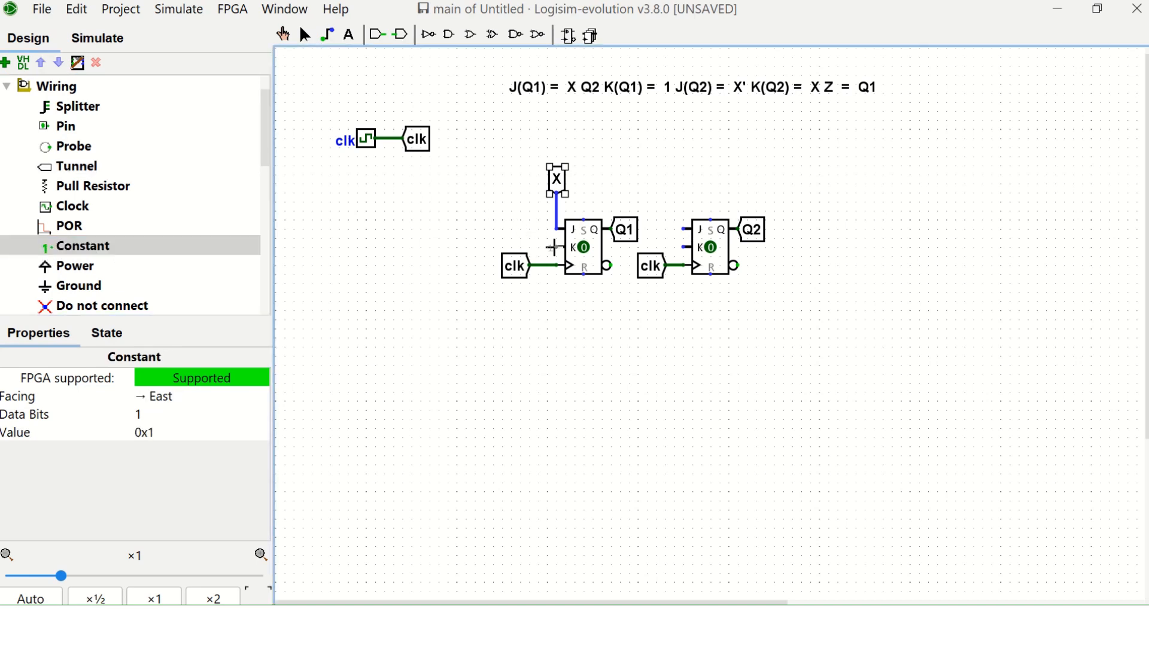
{"action": "left_click", "coordinate": [550, 247]}
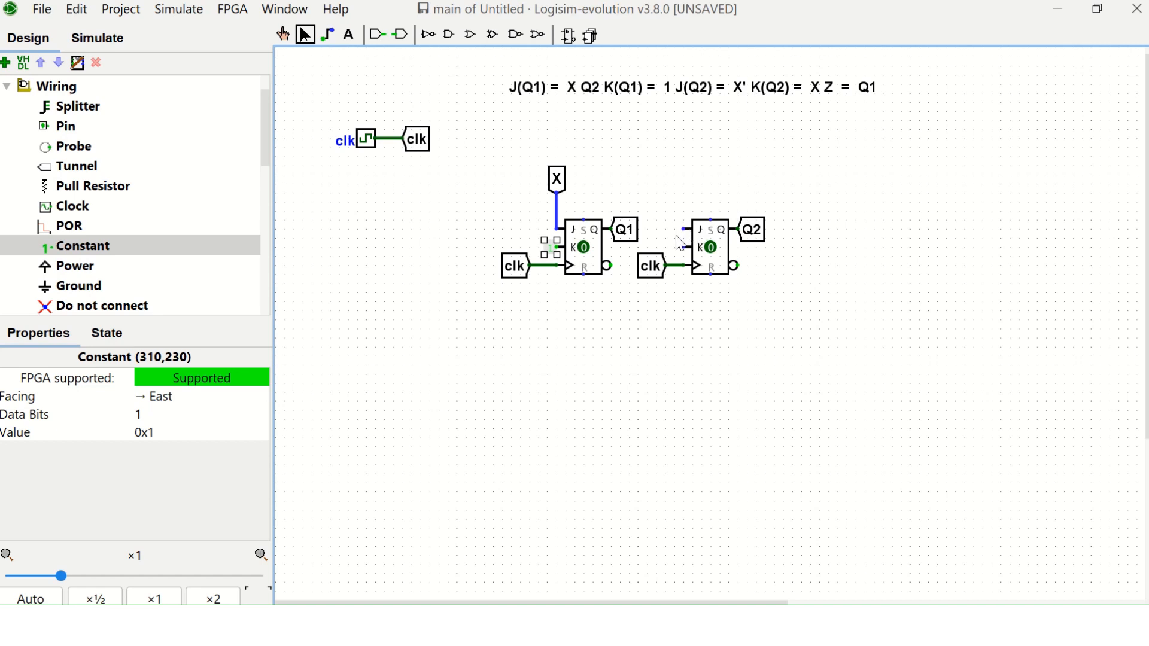
Feed the second flip-flop's J input from a duplicate east-facing X tunnel through a NOT gate.
{"action": "left_click_drag", "start_coordinate": [685, 230], "coordinate": [684, 183]}
{"action": "double_click", "coordinate": [558, 180]}
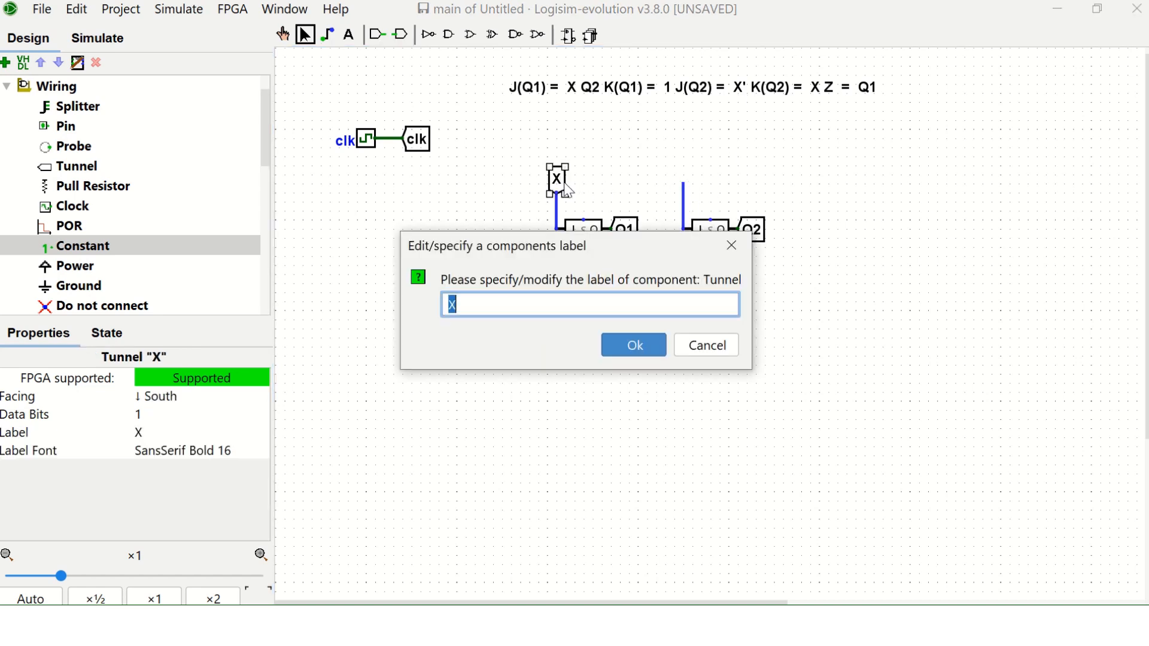
{"action": "left_click", "coordinate": [647, 343]}
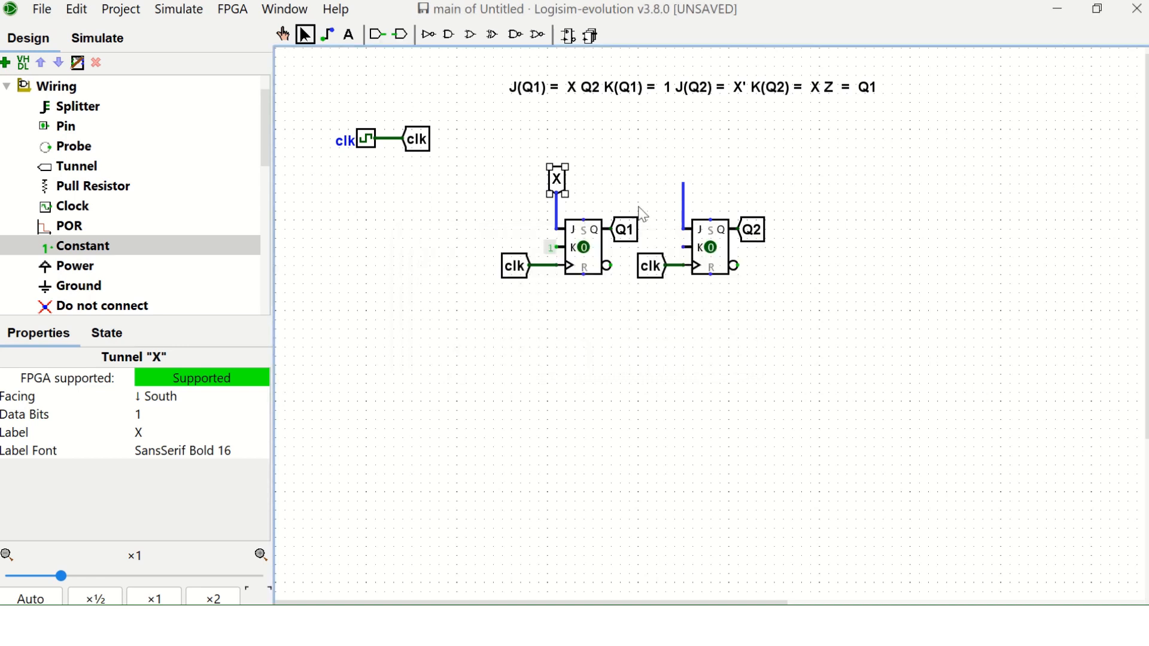
{"action": "left_click", "coordinate": [567, 187]}
{"action": "key", "text": "ctrl+d"}
{"action": "left_click_drag", "start_coordinate": [566, 191], "coordinate": [634, 175]}
{"action": "key", "text": "Right"}
{"action": "left_click", "coordinate": [428, 34]}
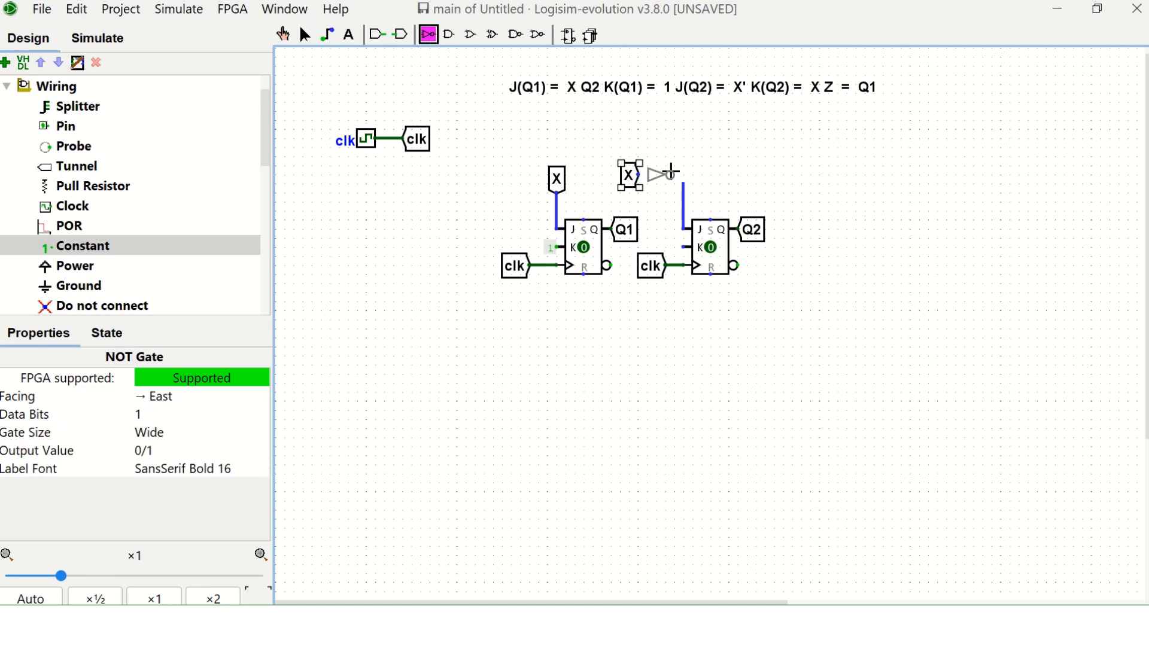
{"action": "left_click", "coordinate": [671, 173]}
{"action": "left_click_drag", "start_coordinate": [674, 175], "coordinate": [684, 175]}
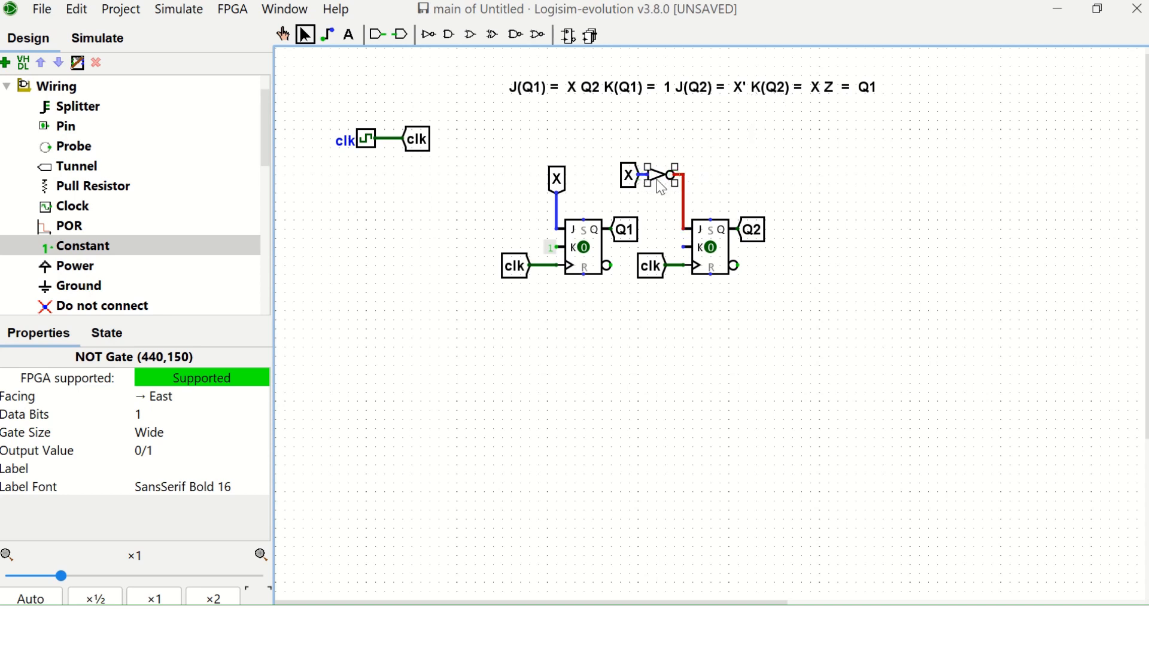
Duplicate the east-facing X tunnel onto the second flip-flop's K input.
{"action": "left_click", "coordinate": [639, 184]}
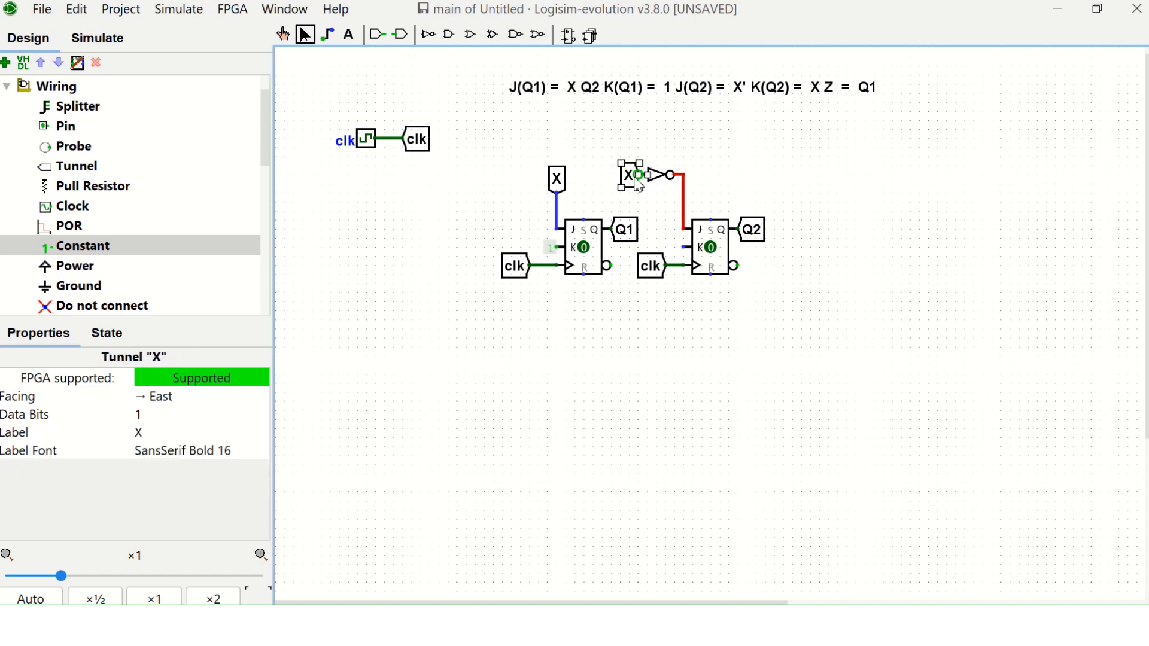
{"action": "key", "text": "ctrl+d"}
{"action": "left_click_drag", "start_coordinate": [636, 181], "coordinate": [672, 247]}
{"action": "left_click", "coordinate": [760, 174]}
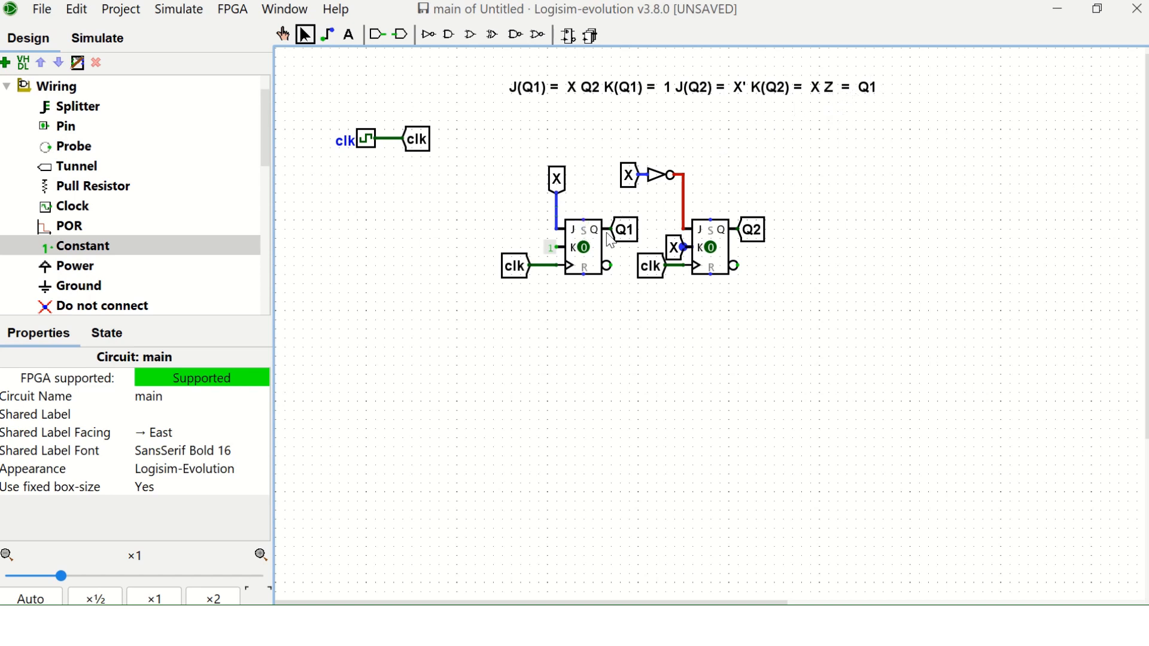
Duplicate the Q1 tunnel beyond the second flip-flop, face it east and give it an output wire bending upward.
{"action": "left_click", "coordinate": [638, 238]}
{"action": "key", "text": "ctrl+d"}
{"action": "mouse_move", "coordinate": [632, 230]}
{"action": "left_mouse_down"}
{"action": "mouse_move", "coordinate": [835, 175]}
{"action": "mouse_move", "coordinate": [847, 156]}
{"action": "left_mouse_up"}
{"action": "key", "text": "Right"}
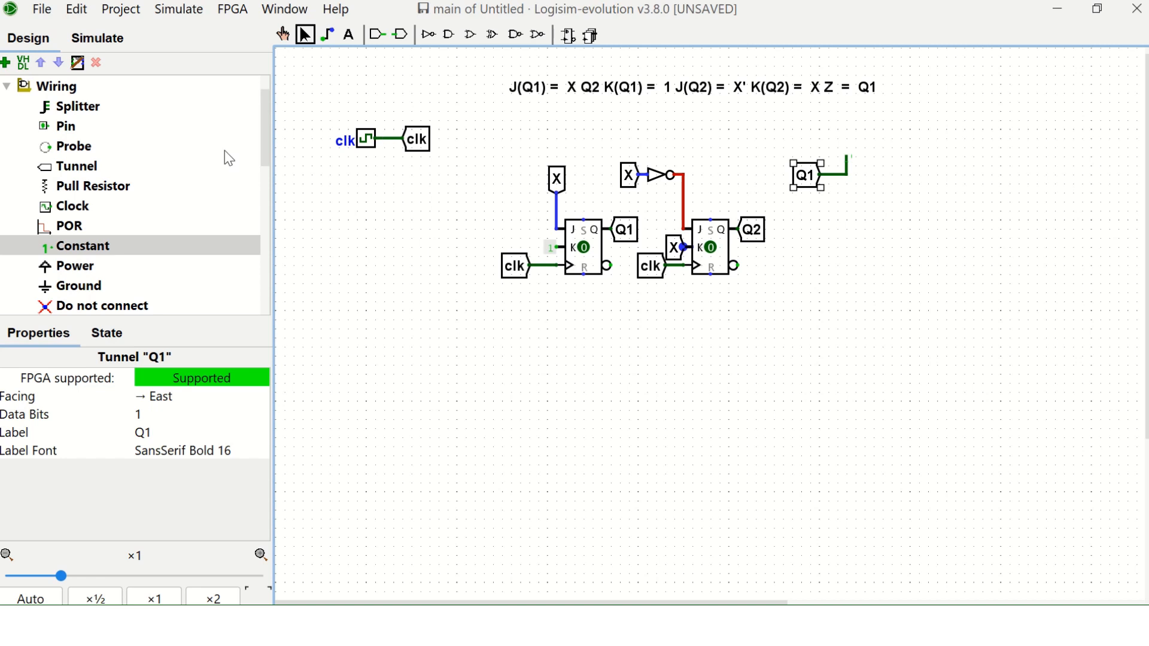
Place a south-facing LED on the end of the separate Q1 tunnel's wire and label it Z.
{"action": "mouse_move", "coordinate": [265, 153]}
{"action": "left_mouse_down"}
{"action": "mouse_move", "coordinate": [267, 195]}
{"action": "mouse_move", "coordinate": [263, 134]}
{"action": "left_mouse_up"}
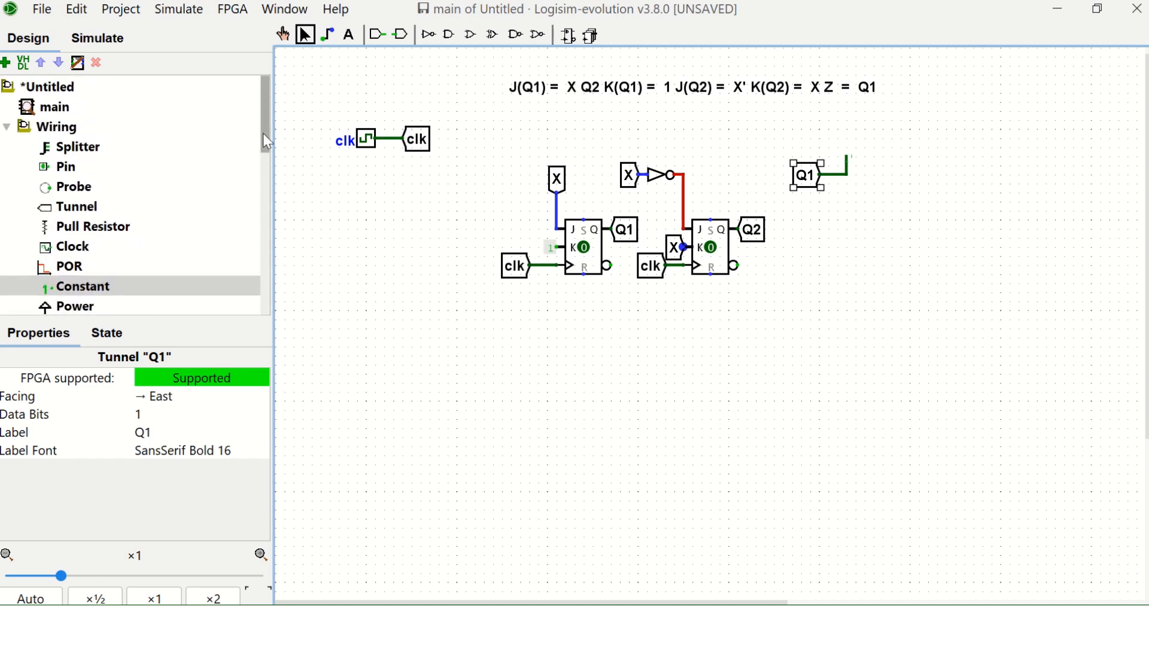
{"action": "left_click_drag", "start_coordinate": [263, 133], "coordinate": [262, 299]}
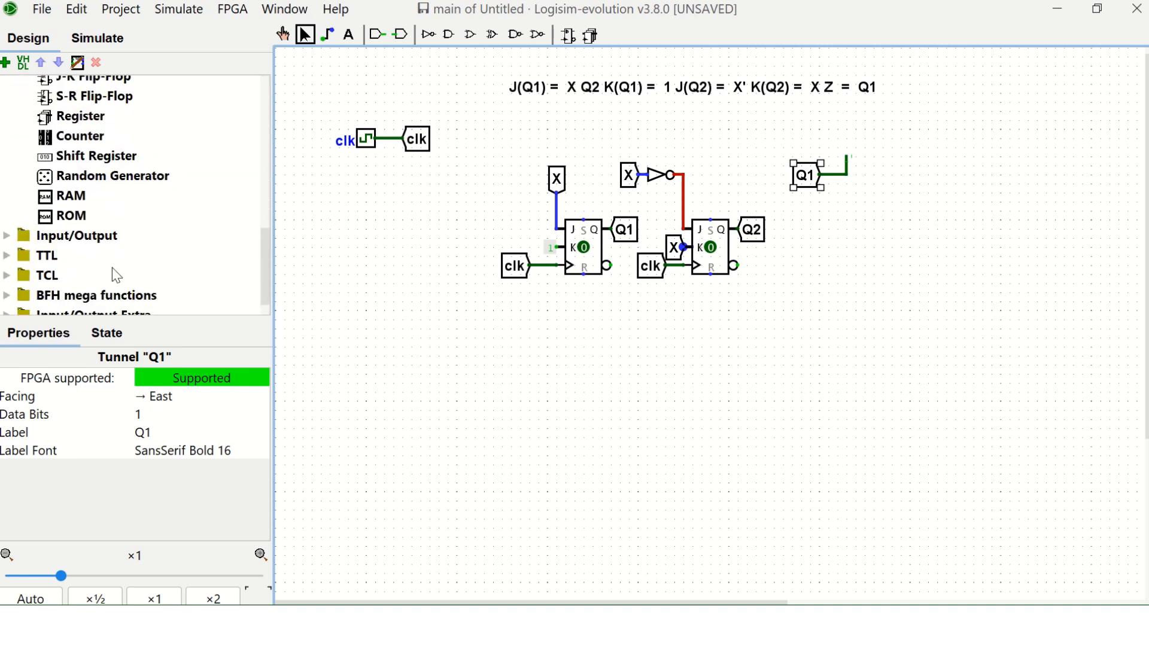
{"action": "double_click", "coordinate": [63, 236]}
{"action": "left_click", "coordinate": [63, 186]}
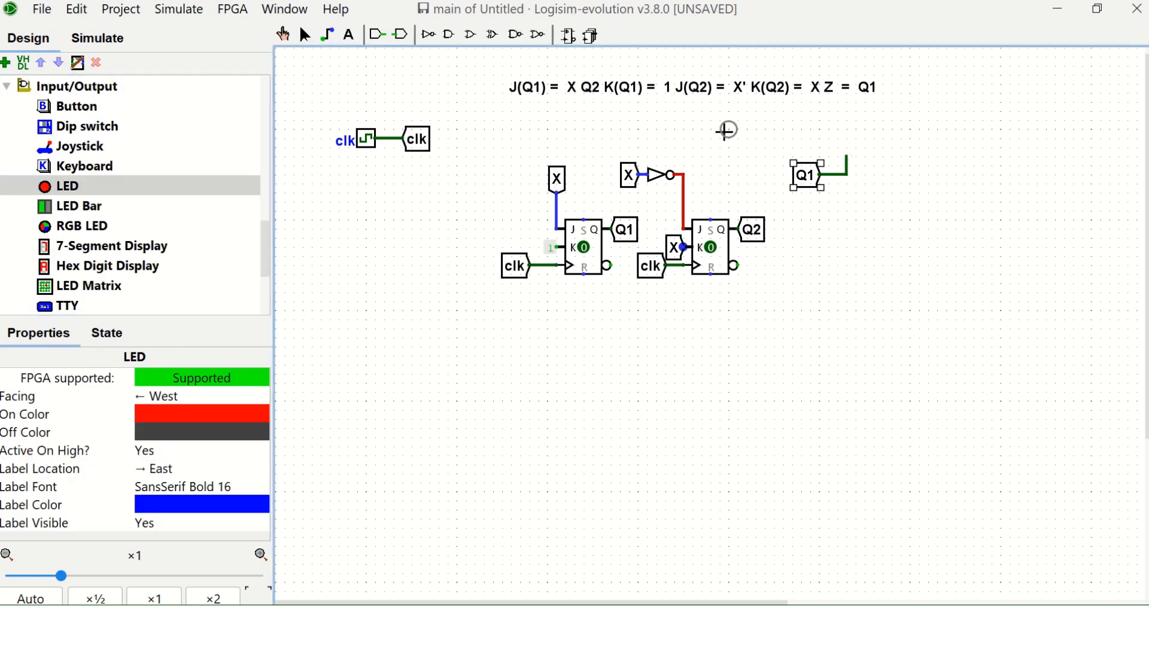
{"action": "left_click", "coordinate": [837, 147]}
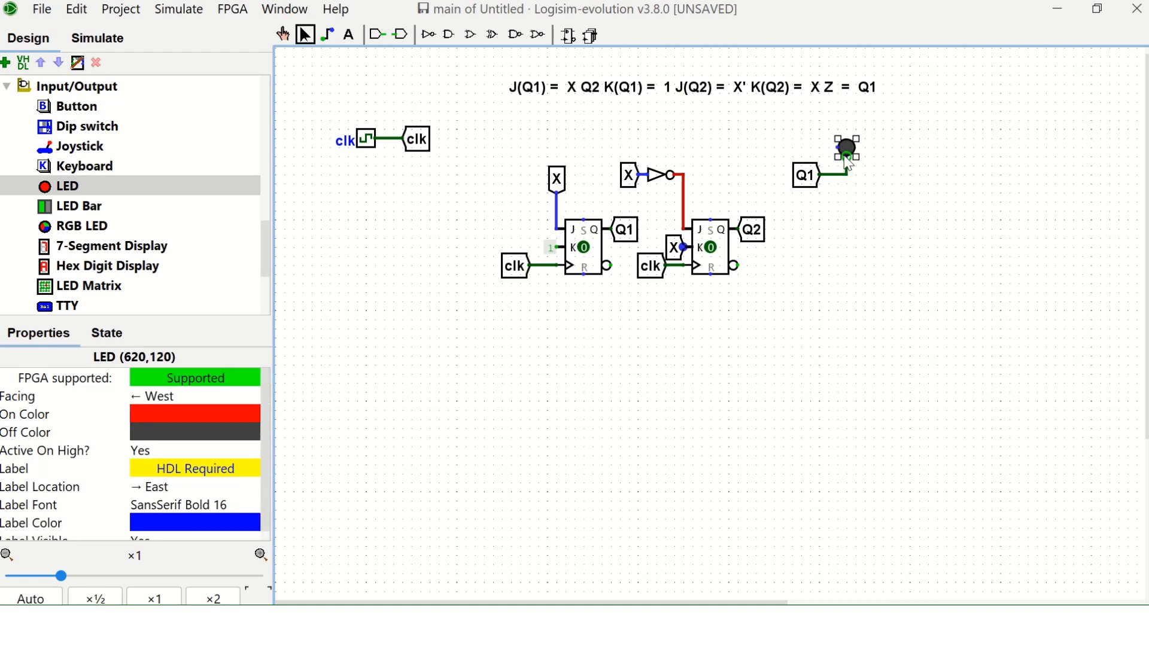
{"action": "mouse_move", "coordinate": [848, 160]}
{"action": "left_mouse_down"}
{"action": "mouse_move", "coordinate": [843, 140]}
{"action": "mouse_move", "coordinate": [847, 154]}
{"action": "left_mouse_up"}
{"action": "key", "text": "Down"}
{"action": "double_click", "coordinate": [847, 150]}
{"action": "type", "text": "Z"}
{"action": "key", "text": "Return"}
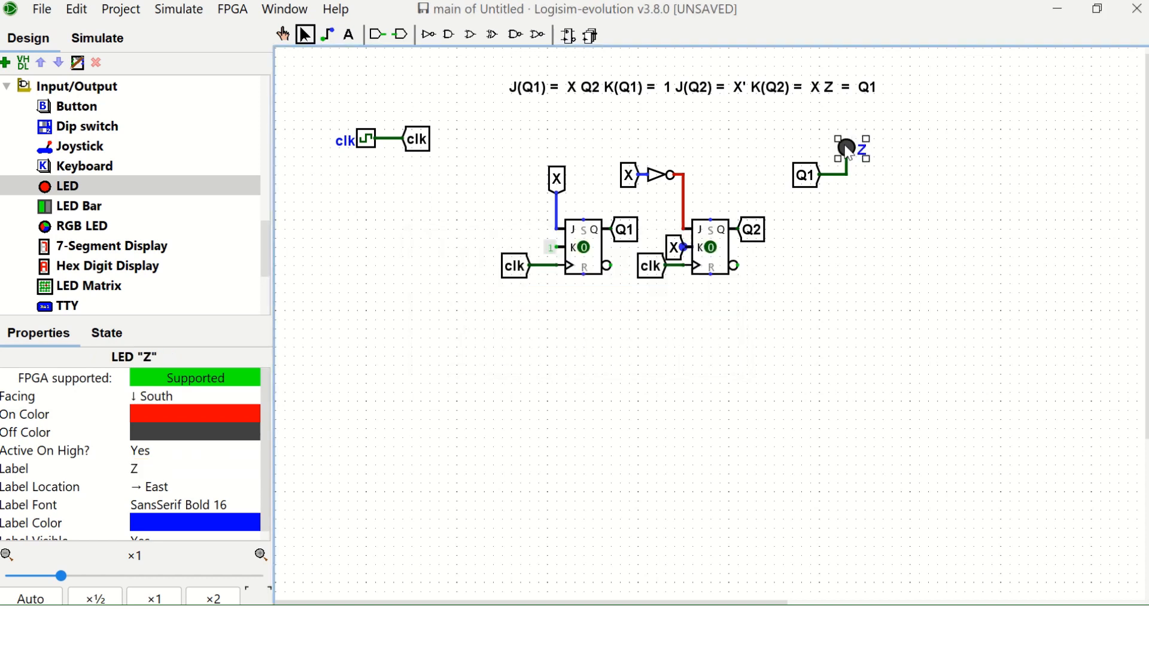
{"action": "left_click", "coordinate": [913, 240]}
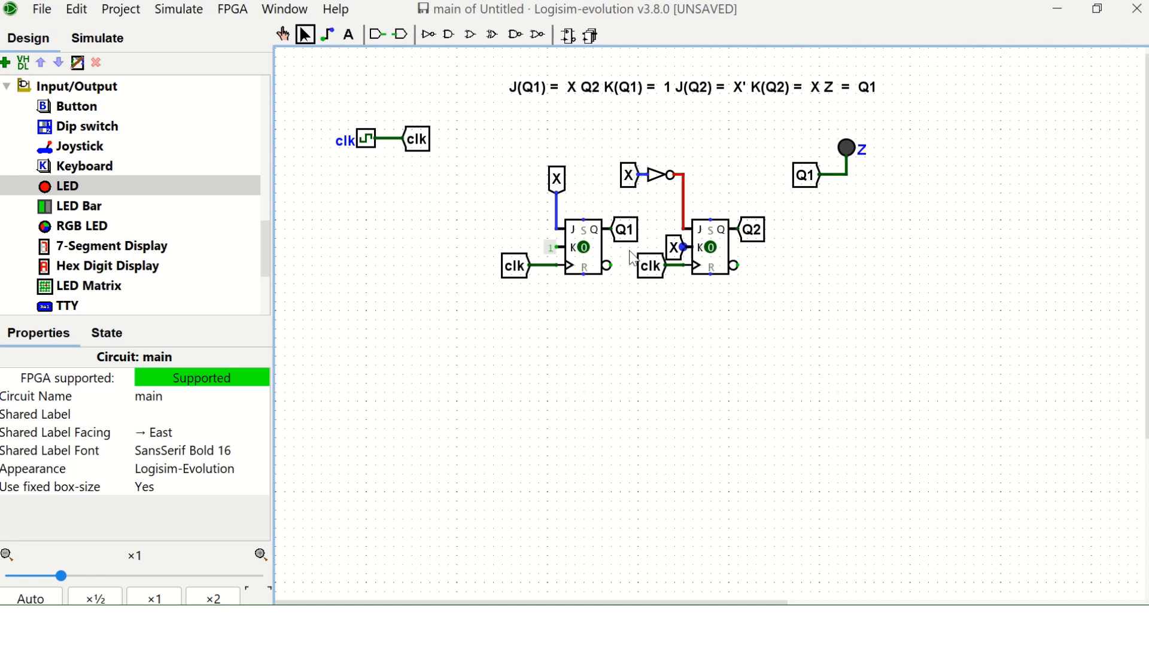
Relabel the tunnel on the first flip-flop's J input as XQ2.
{"action": "left_click", "coordinate": [569, 100]}
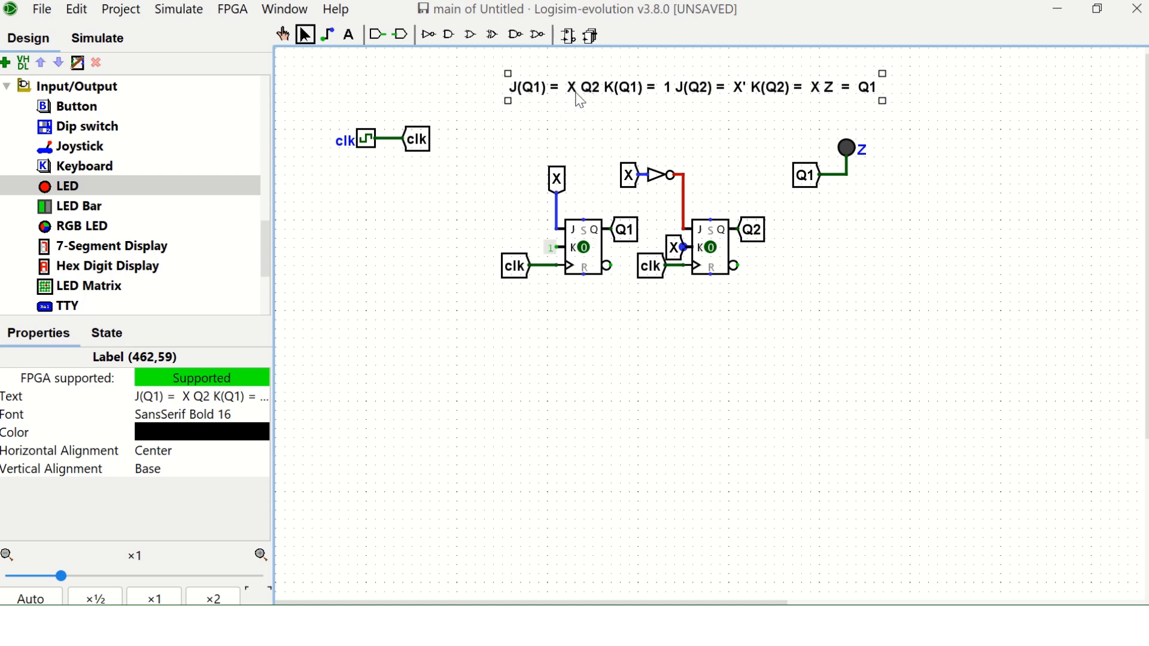
{"action": "left_click", "coordinate": [563, 191]}
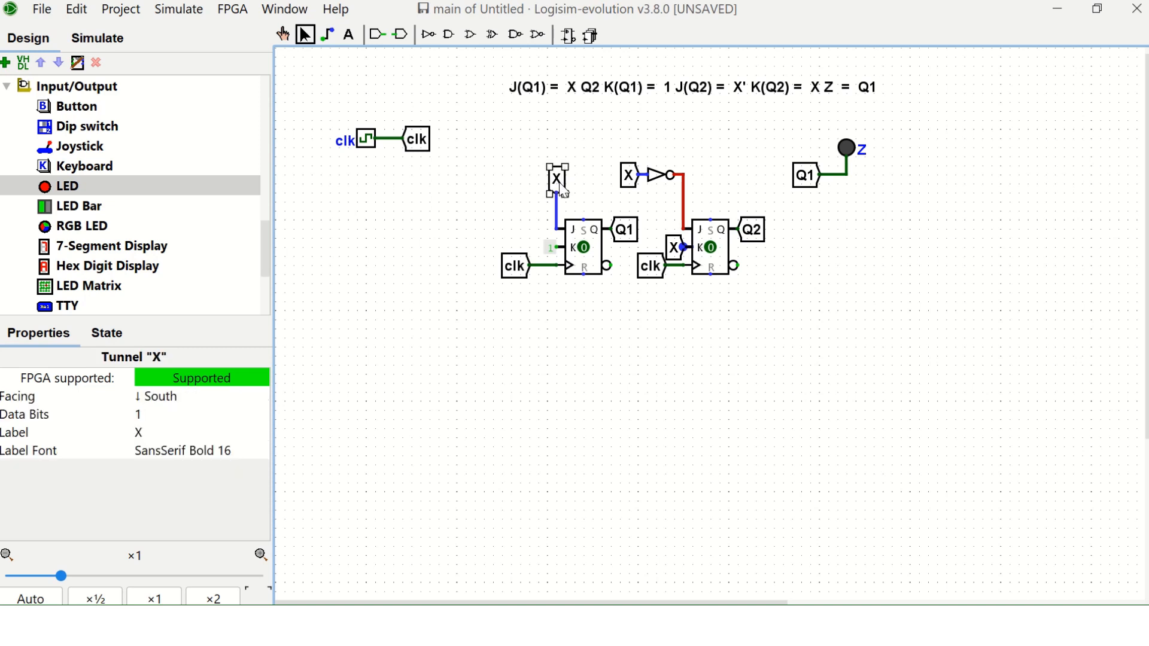
{"action": "double_click", "coordinate": [560, 183]}
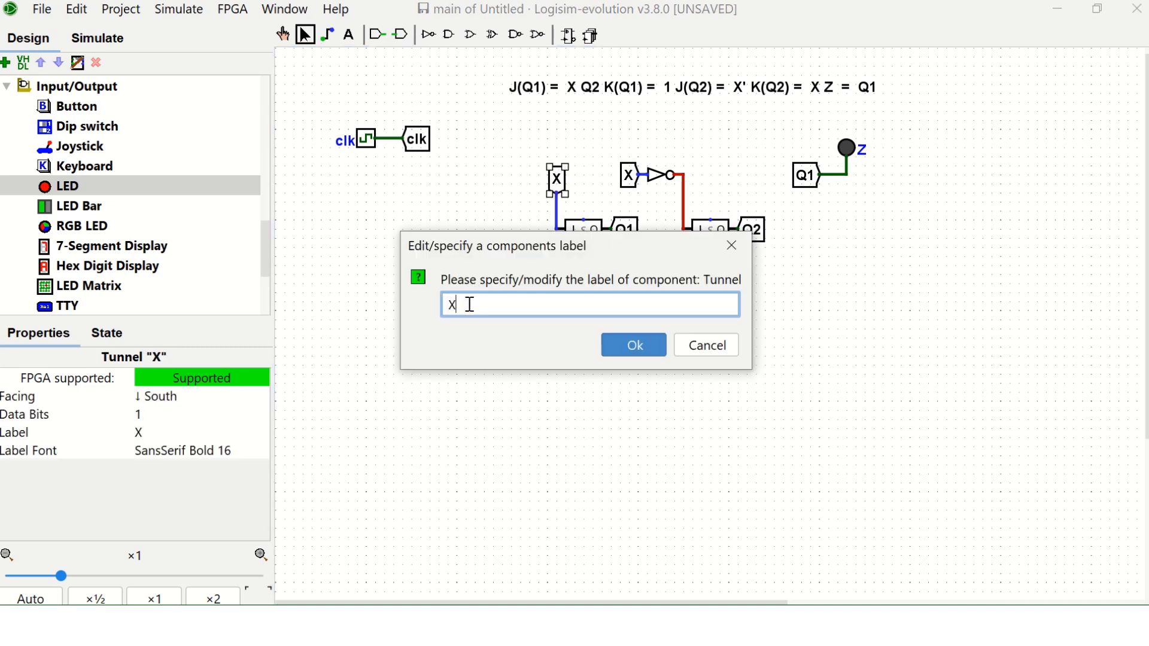
{"action": "type", "text": "Q2"}
{"action": "key", "text": "Return"}
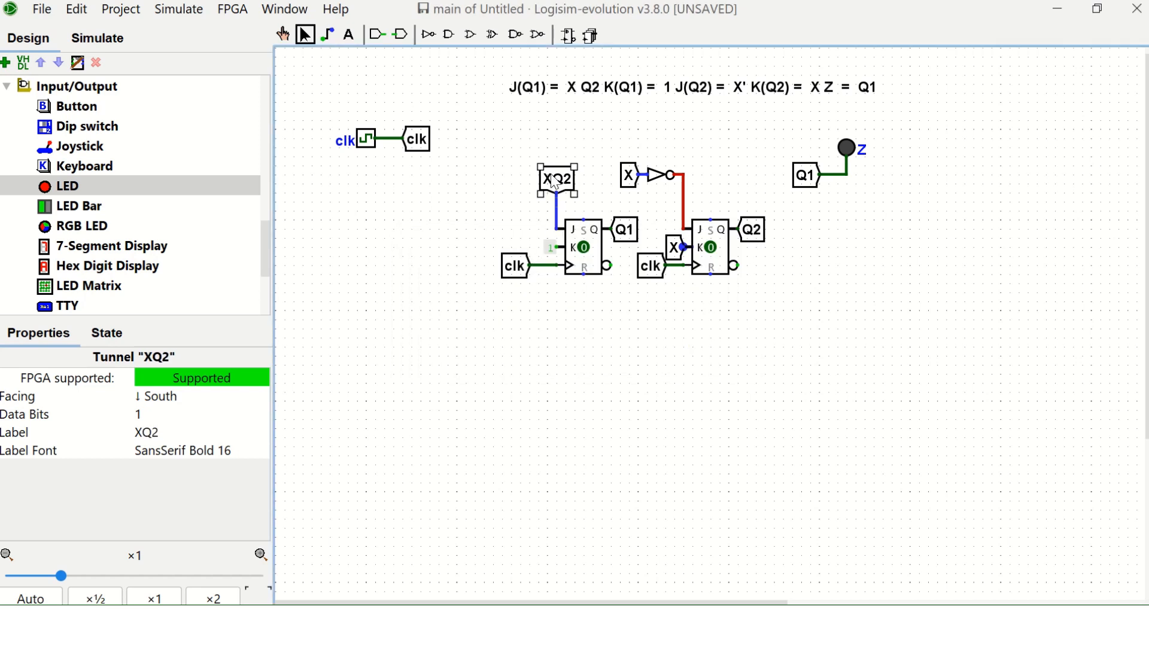
Connect a duplicate west-facing XQ2 tunnel to the output of a two-input AND gate and position both below the first flip-flop.
{"action": "key", "text": "ctrl+d"}
{"action": "left_click_drag", "start_coordinate": [563, 192], "coordinate": [512, 353]}
{"action": "key", "text": "Left"}
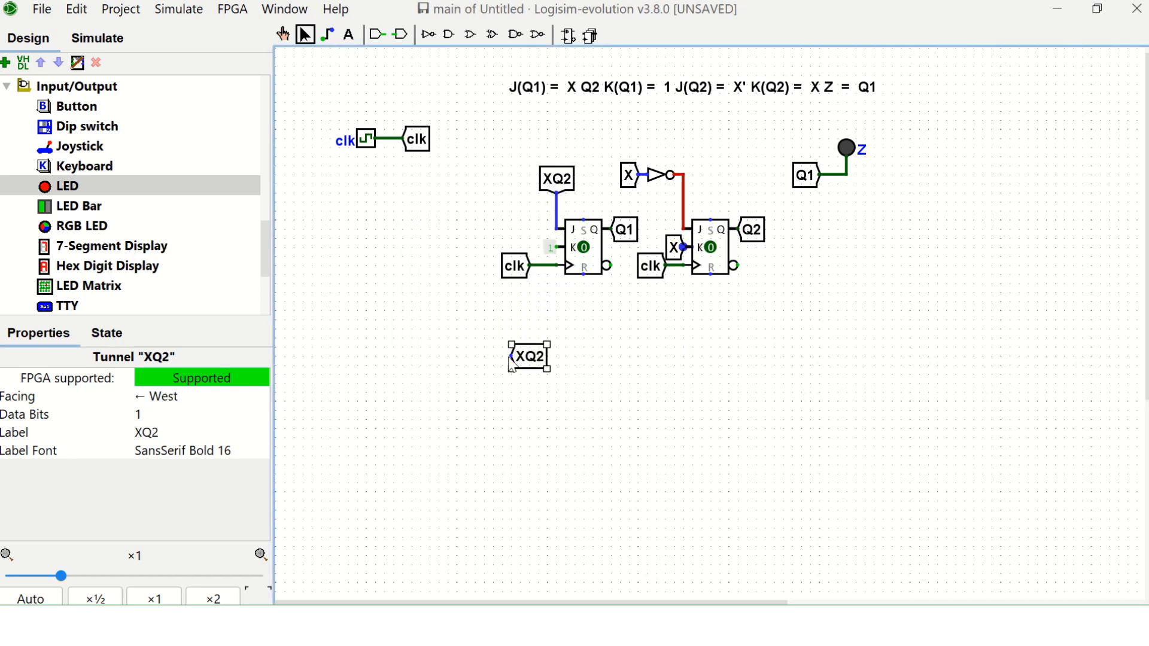
{"action": "left_click", "coordinate": [450, 34]}
{"action": "left_click", "coordinate": [494, 356]}
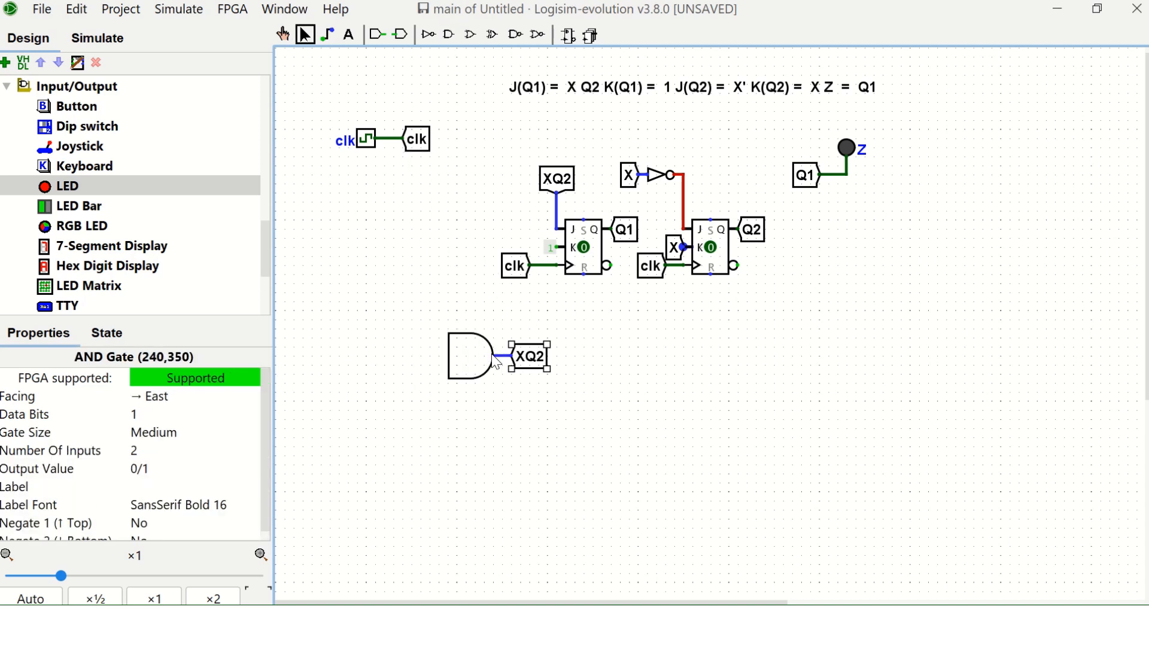
{"action": "left_click", "coordinate": [508, 347]}
{"action": "left_click_drag", "start_coordinate": [417, 299], "coordinate": [576, 393]}
{"action": "left_click_drag", "start_coordinate": [462, 354], "coordinate": [569, 370]}
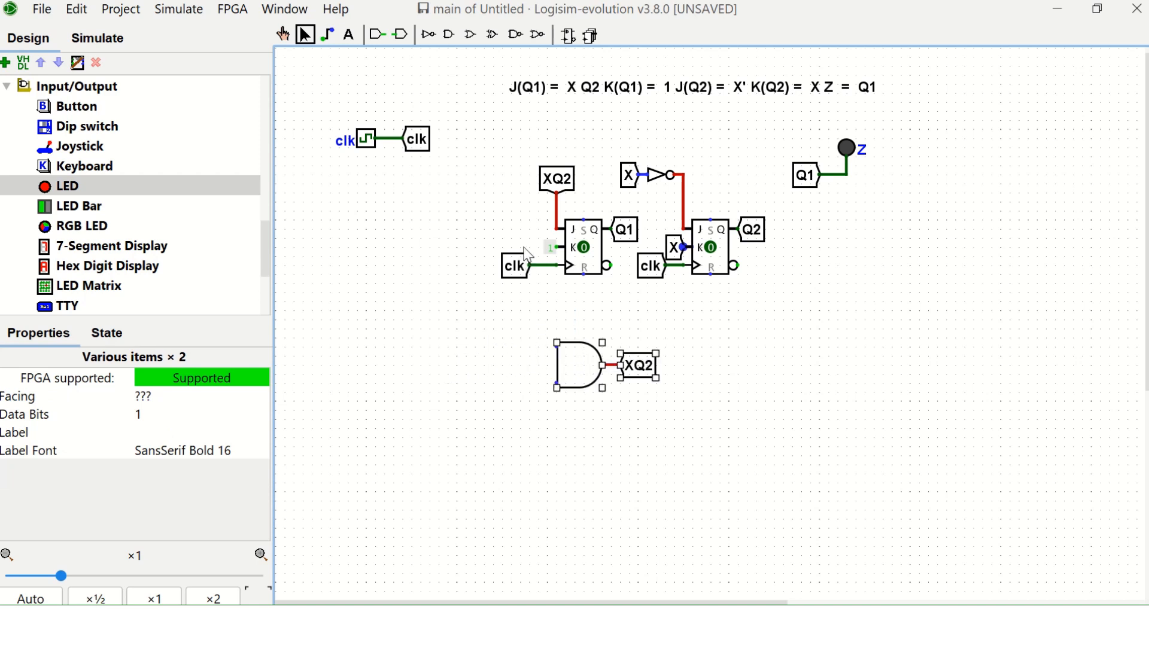
Duplicate the X and Q2 tunnels, facing east, and wire them to the AND gate's two inputs.
{"action": "left_click", "coordinate": [630, 183]}
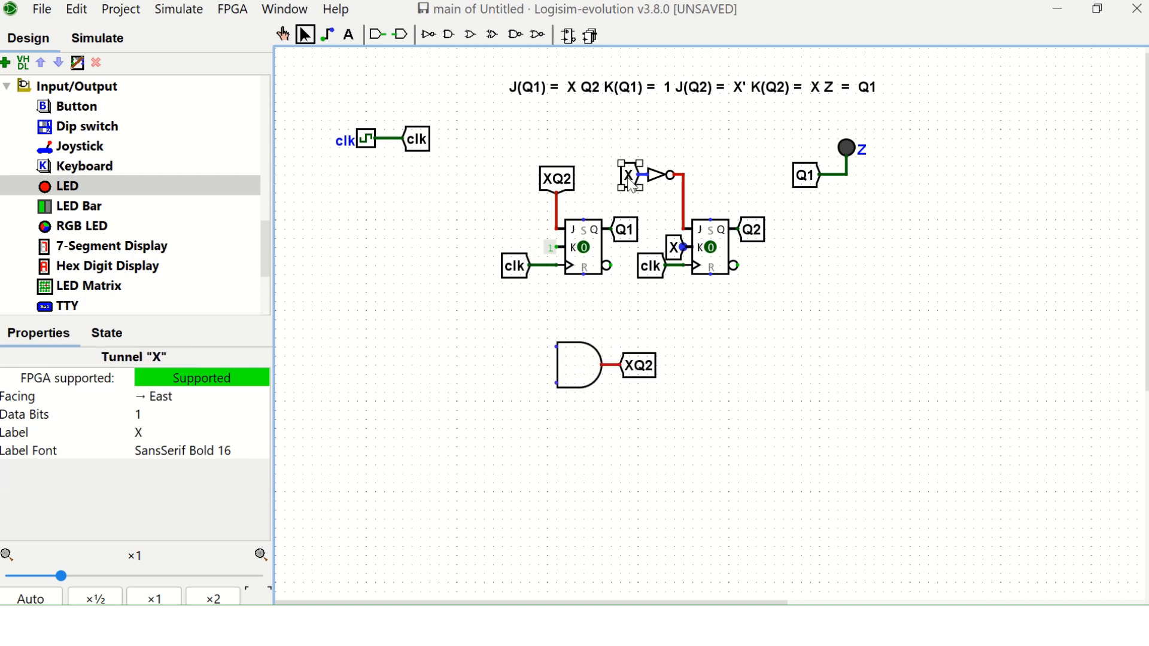
{"action": "left_click_drag", "start_coordinate": [632, 185], "coordinate": [515, 360]}
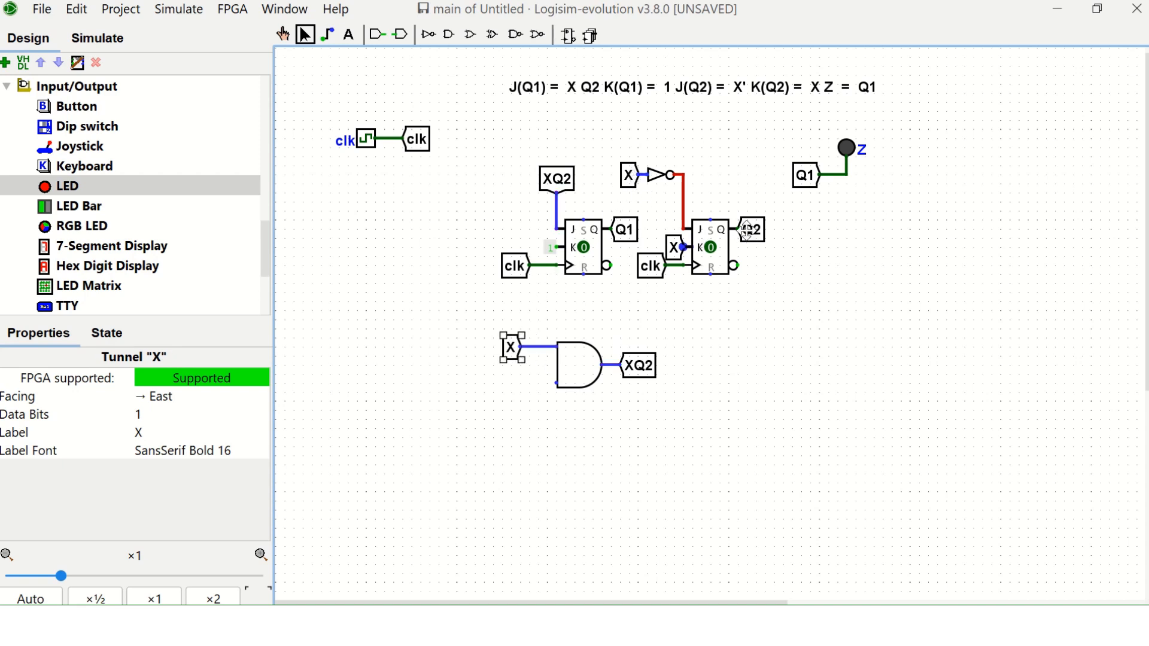
{"action": "mouse_move", "coordinate": [744, 230]}
{"action": "left_mouse_down"}
{"action": "mouse_move", "coordinate": [753, 239]}
{"action": "mouse_move", "coordinate": [502, 395]}
{"action": "mouse_move", "coordinate": [558, 384]}
{"action": "left_mouse_up"}
{"action": "key", "text": "Right"}
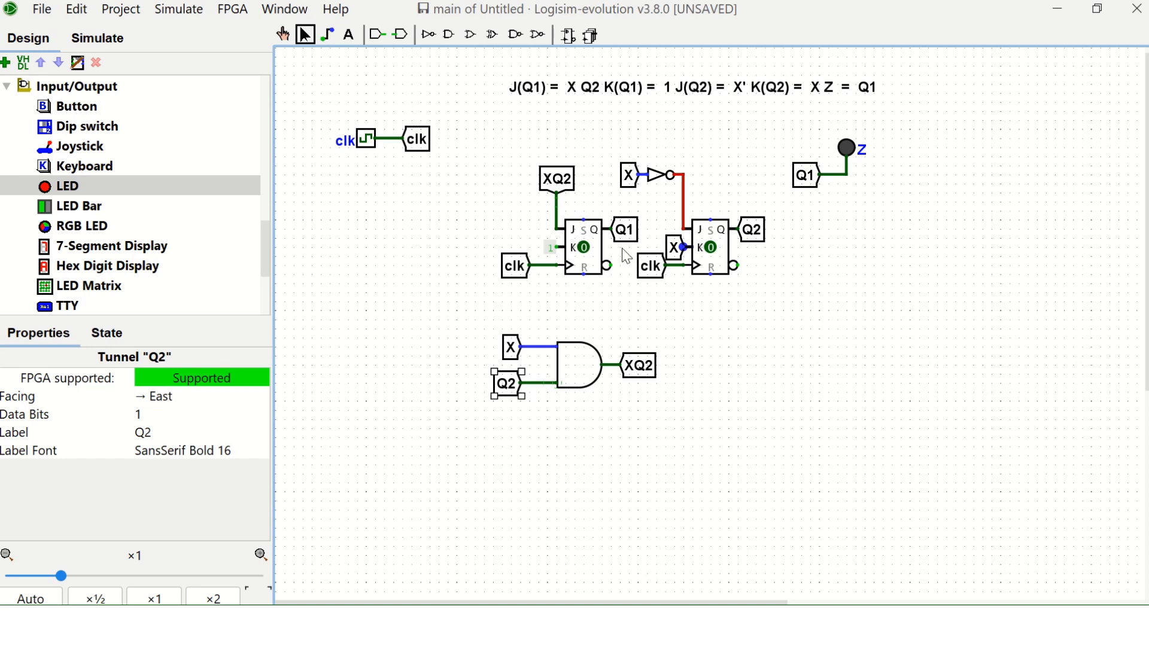
{"action": "left_click", "coordinate": [533, 438]}
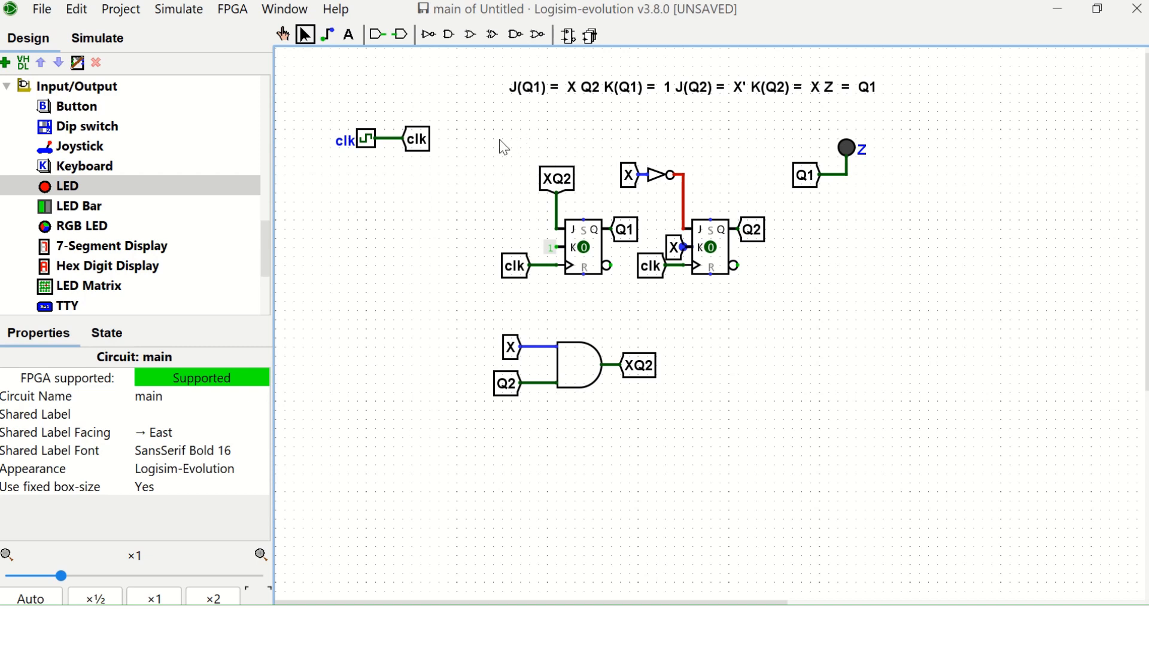
{"action": "left_click_drag", "start_coordinate": [495, 140], "coordinate": [783, 418]}
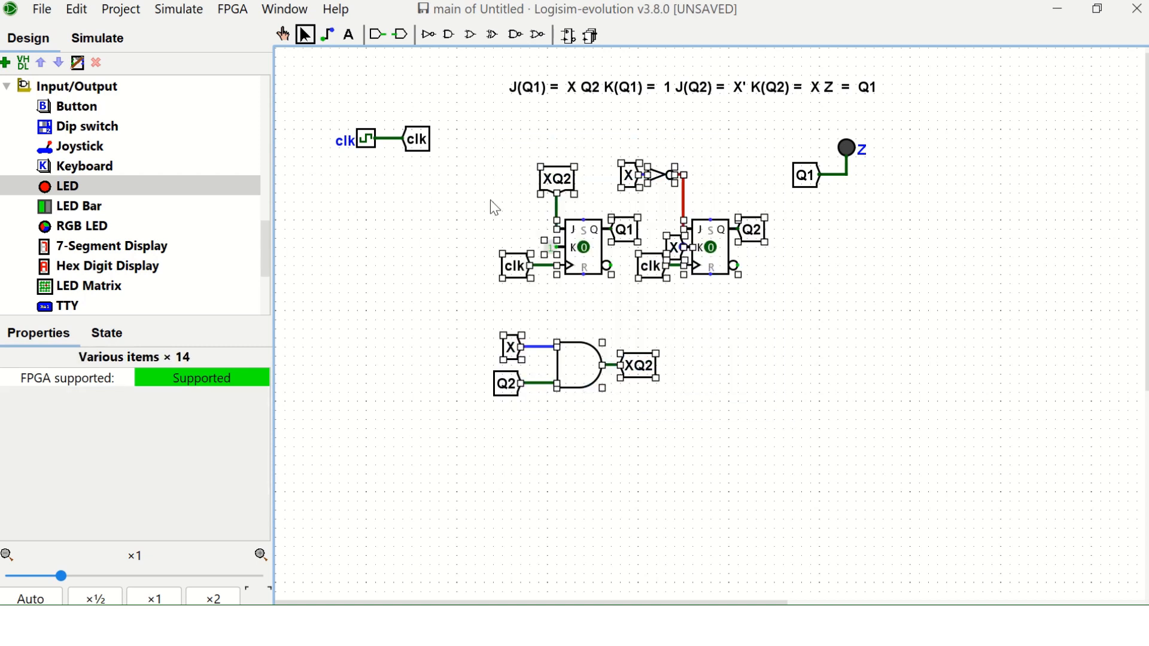
{"action": "left_click", "coordinate": [493, 206]}
{"action": "left_click_drag", "start_coordinate": [311, 104], "coordinate": [459, 188]}
{"action": "left_click", "coordinate": [453, 287]}
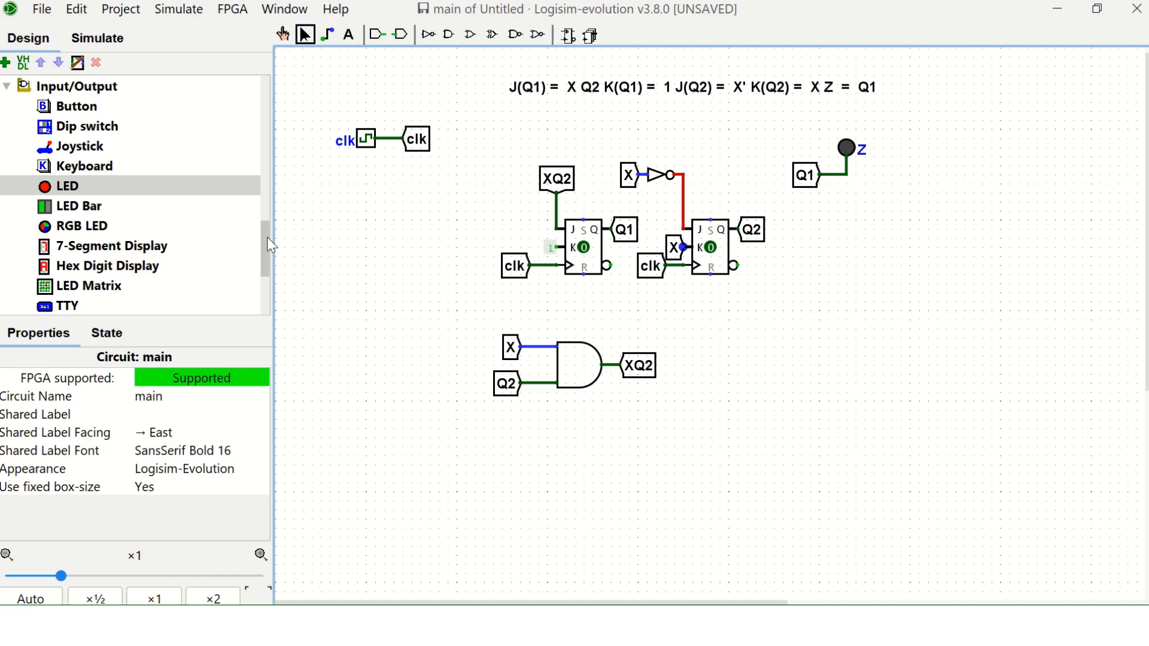
Check the problem statement in Adobe Acrobat Pro, return to Logisim-evolution and place a 1-bit, 8-stage shift register below the clock.
{"action": "left_click", "coordinate": [508, 625]}
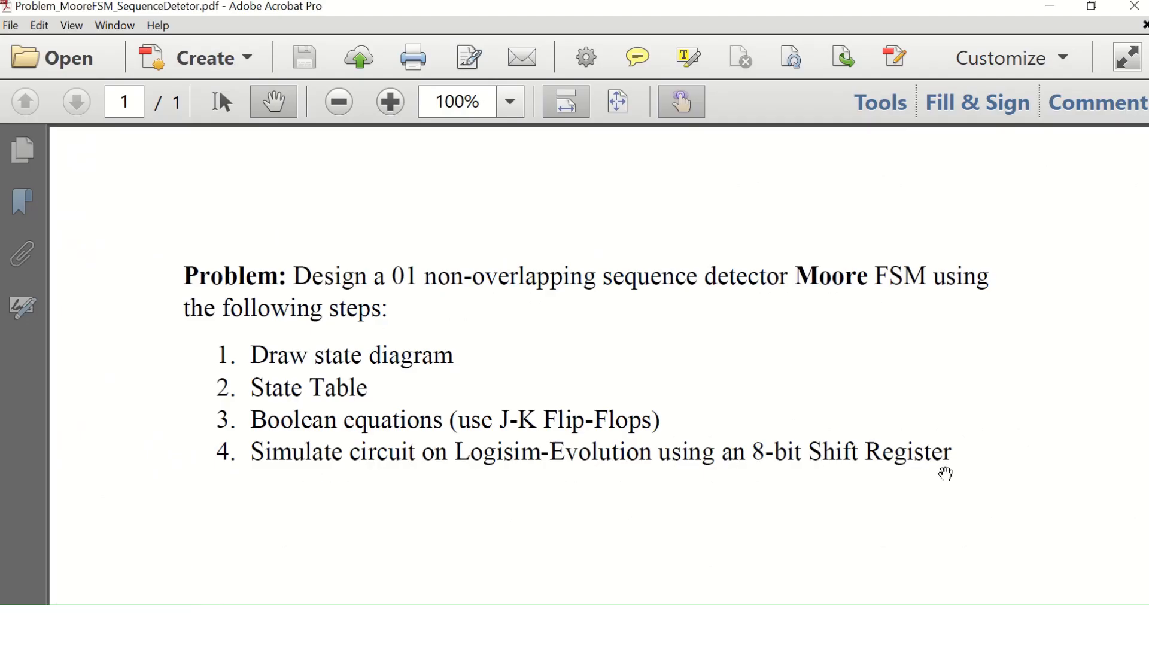
{"action": "left_click", "coordinate": [1050, 6]}
{"action": "left_click_drag", "start_coordinate": [266, 231], "coordinate": [254, 168]}
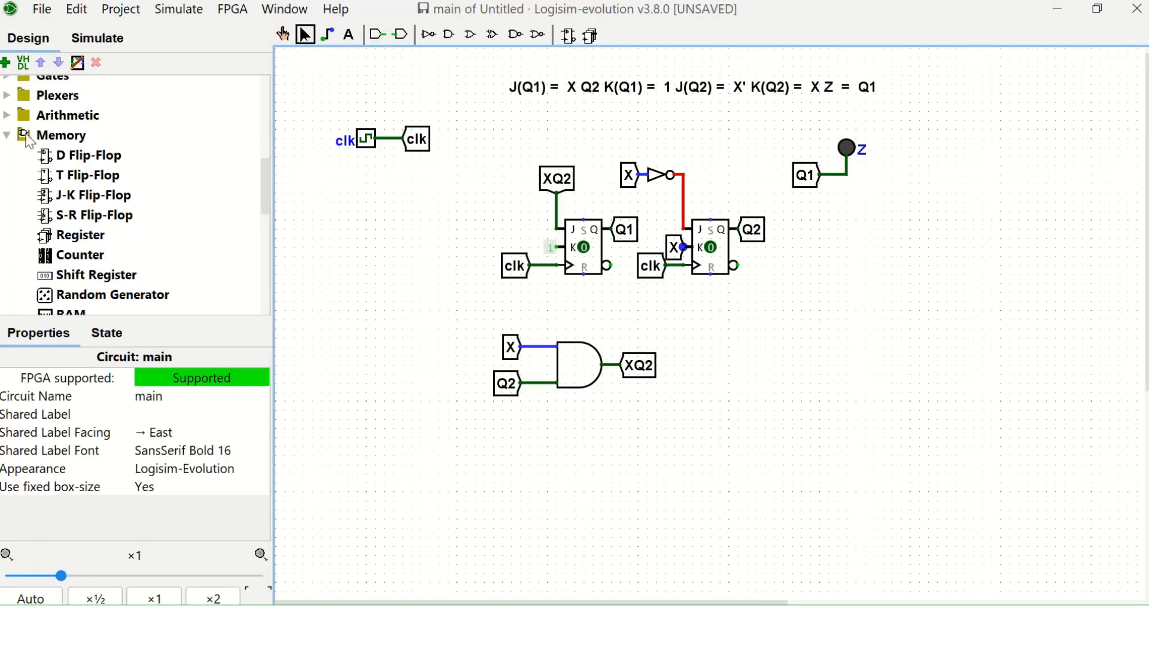
{"action": "left_click", "coordinate": [49, 276]}
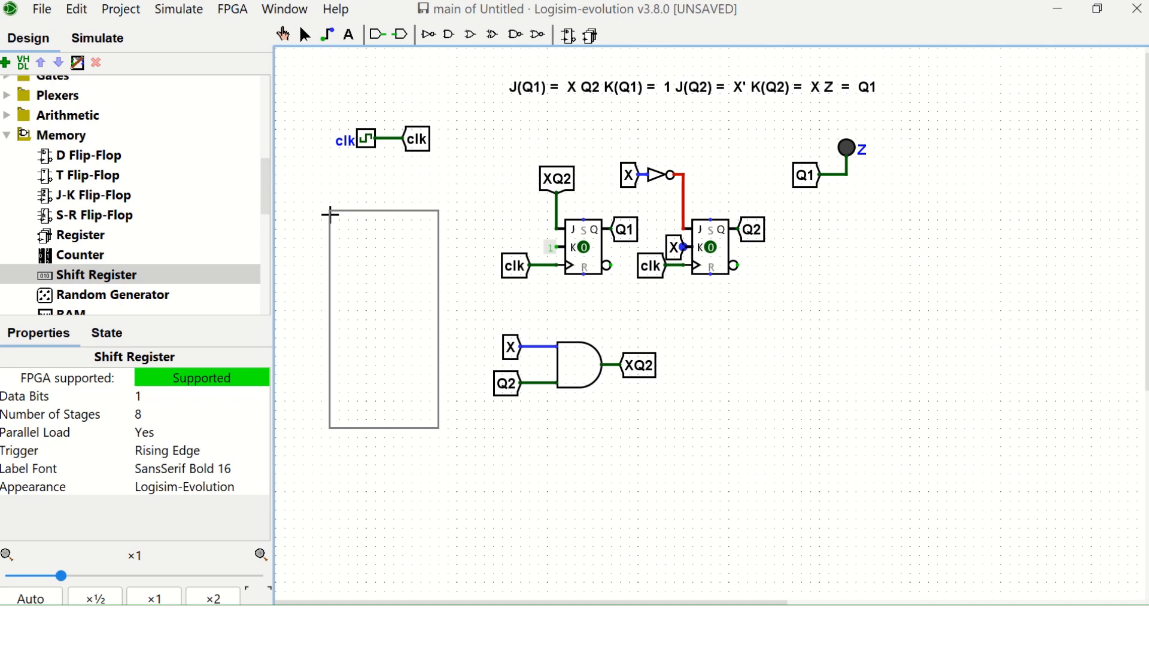
{"action": "left_click", "coordinate": [329, 214]}
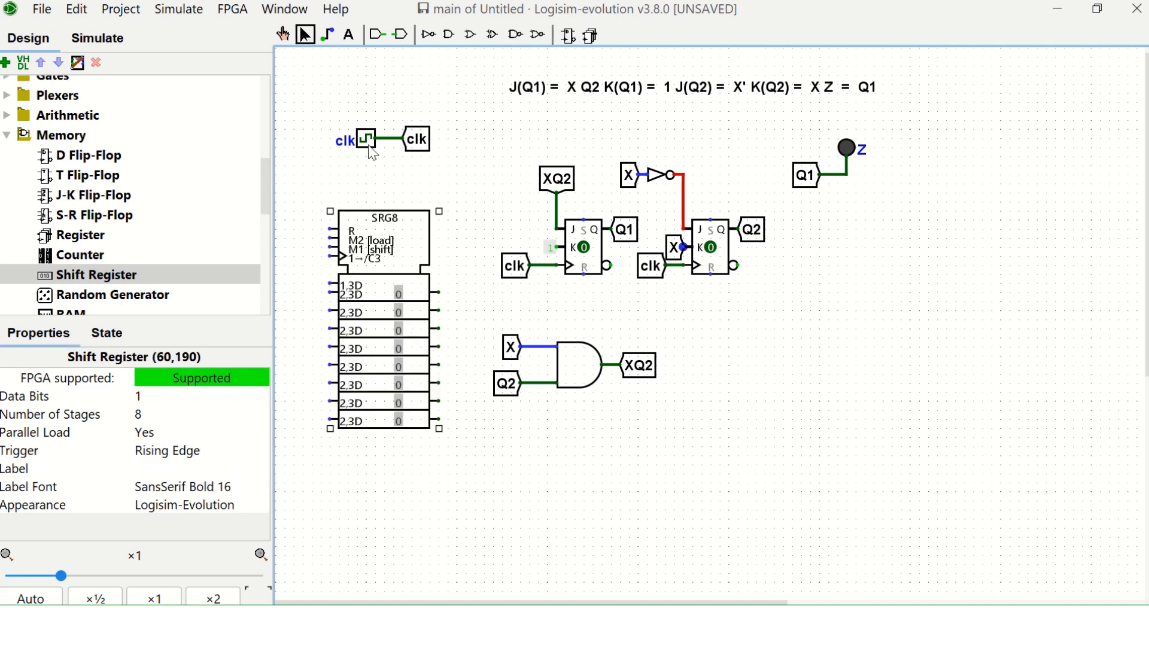
Duplicate the clk tunnel, face it east and connect it to the shift register's clock input.
{"action": "left_click", "coordinate": [427, 152]}
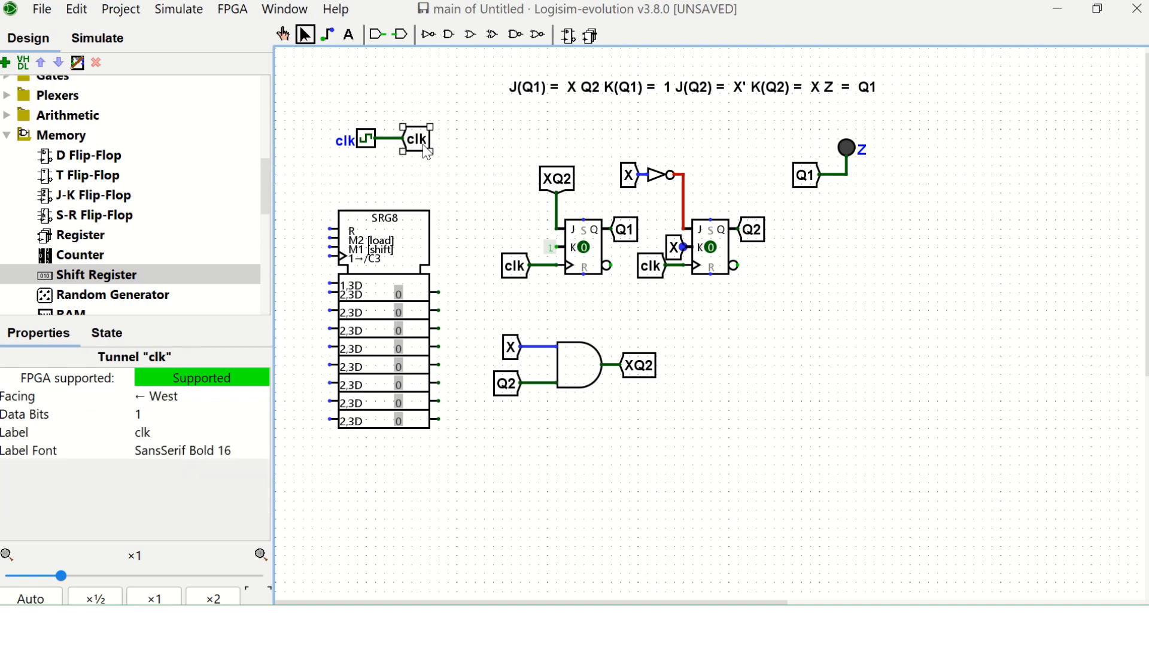
{"action": "left_click_drag", "start_coordinate": [433, 155], "coordinate": [308, 259]}
{"action": "key", "text": "Right"}
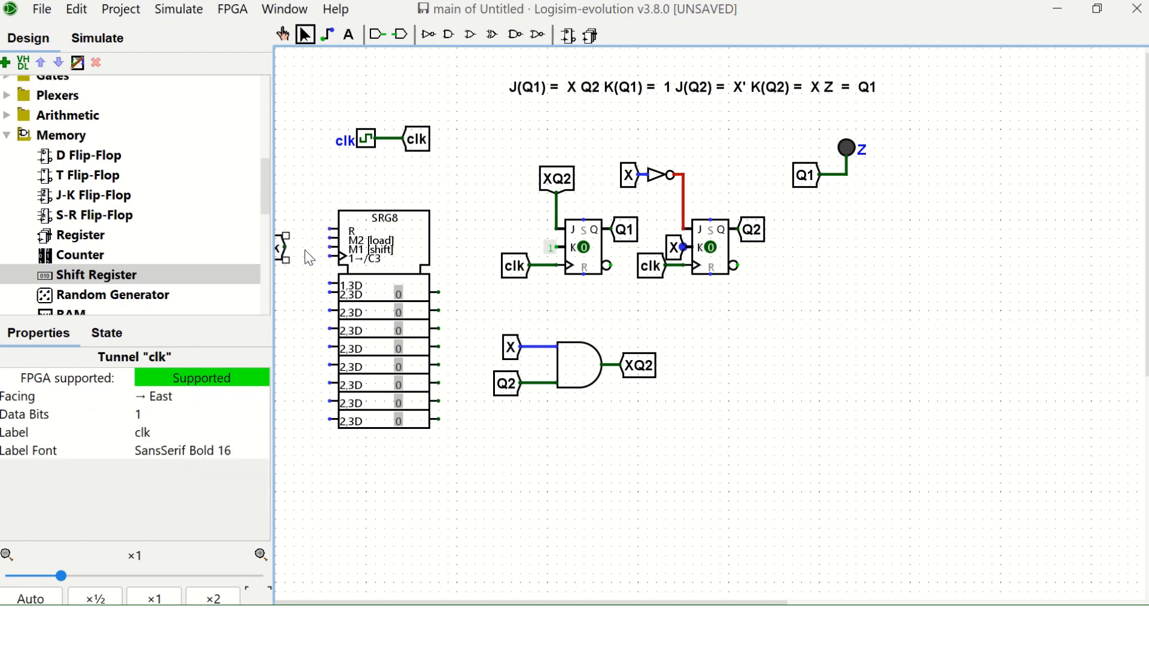
{"action": "left_click_drag", "start_coordinate": [280, 248], "coordinate": [296, 262]}
{"action": "left_click", "coordinate": [453, 217]}
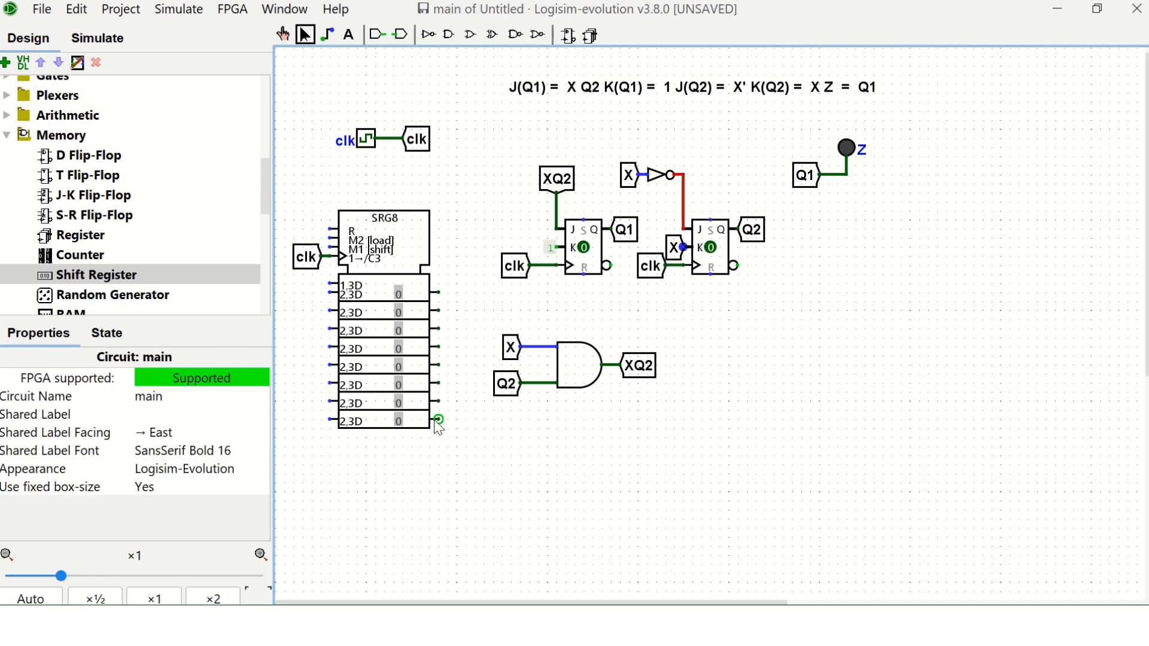
Extend a wire from the shift register's last-stage output and attach a duplicate X tunnel facing west.
{"action": "left_click_drag", "start_coordinate": [438, 419], "coordinate": [455, 420]}
{"action": "left_click", "coordinate": [508, 358]}
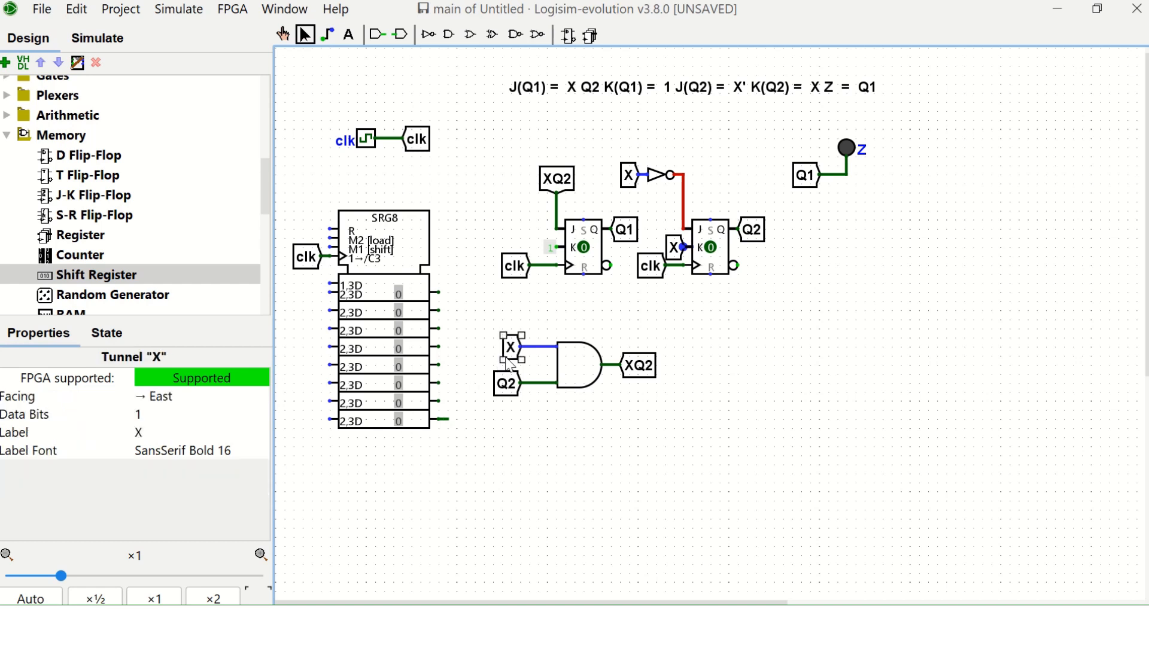
{"action": "key", "text": "ctrl+d"}
{"action": "left_click_drag", "start_coordinate": [516, 365], "coordinate": [465, 422]}
{"action": "key", "text": "Left"}
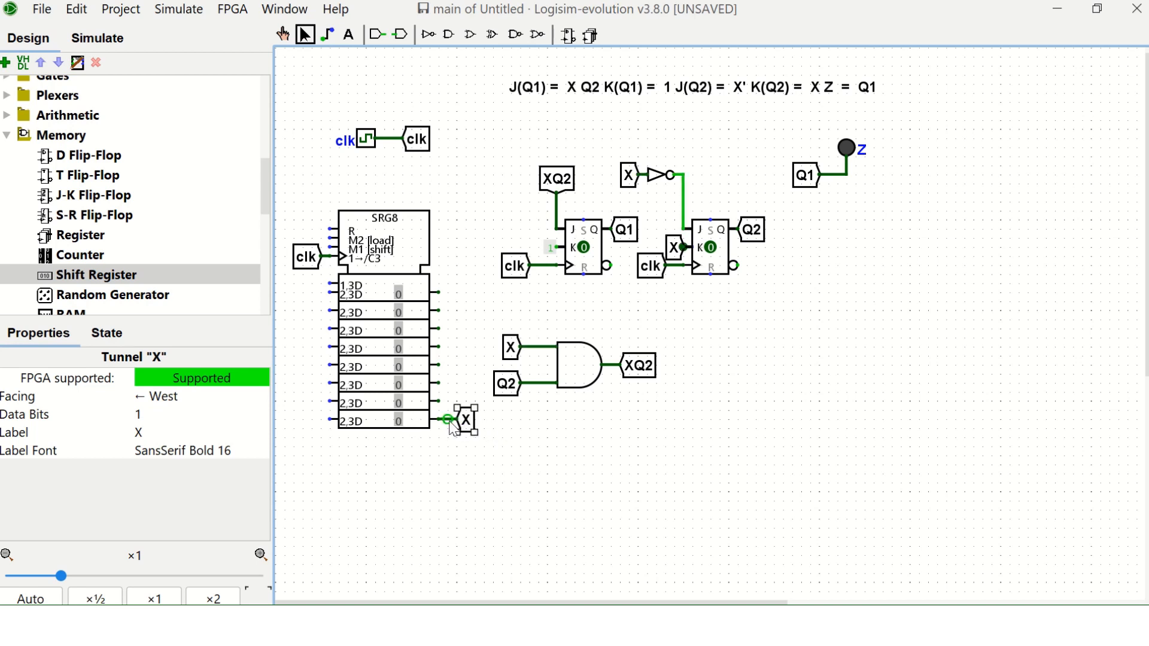
{"action": "left_click", "coordinate": [530, 470]}
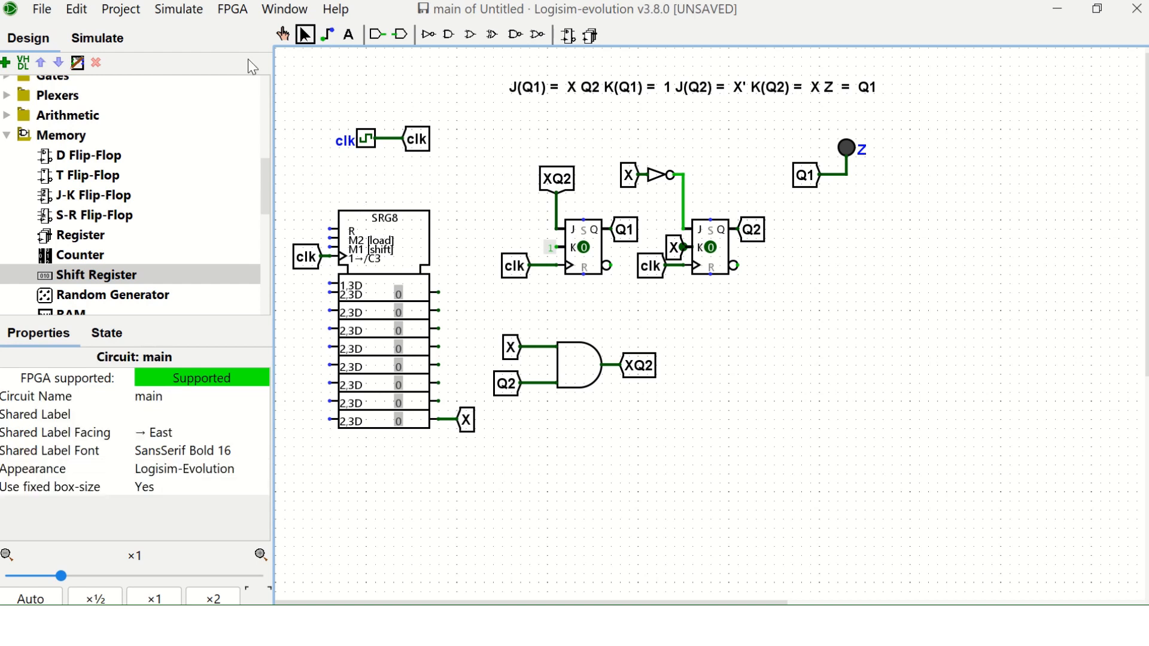
Enable automatic clock ticking for the simulation.
{"action": "left_click", "coordinate": [178, 9]}
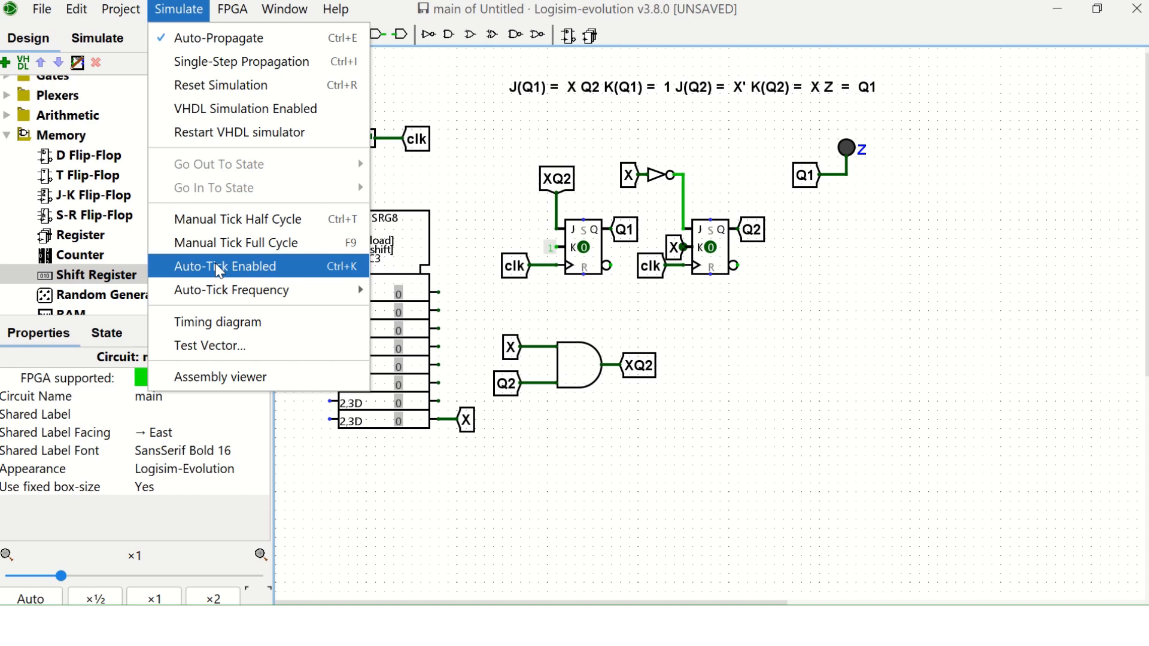
{"action": "left_click", "coordinate": [218, 267]}
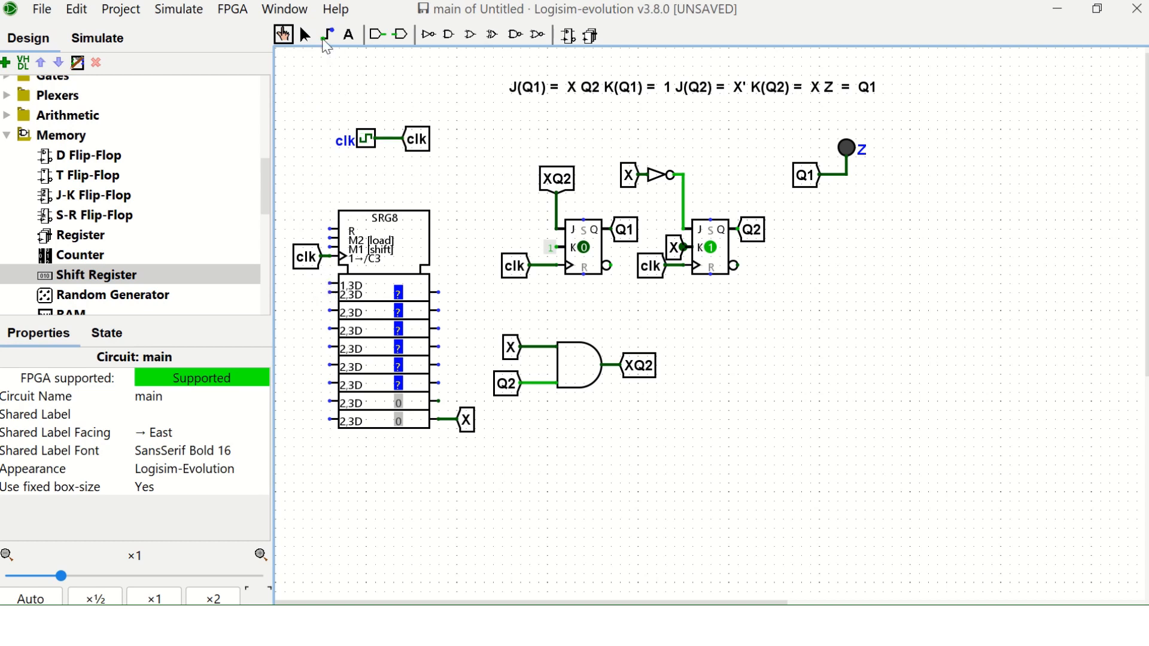
{"action": "left_click", "coordinate": [306, 36]}
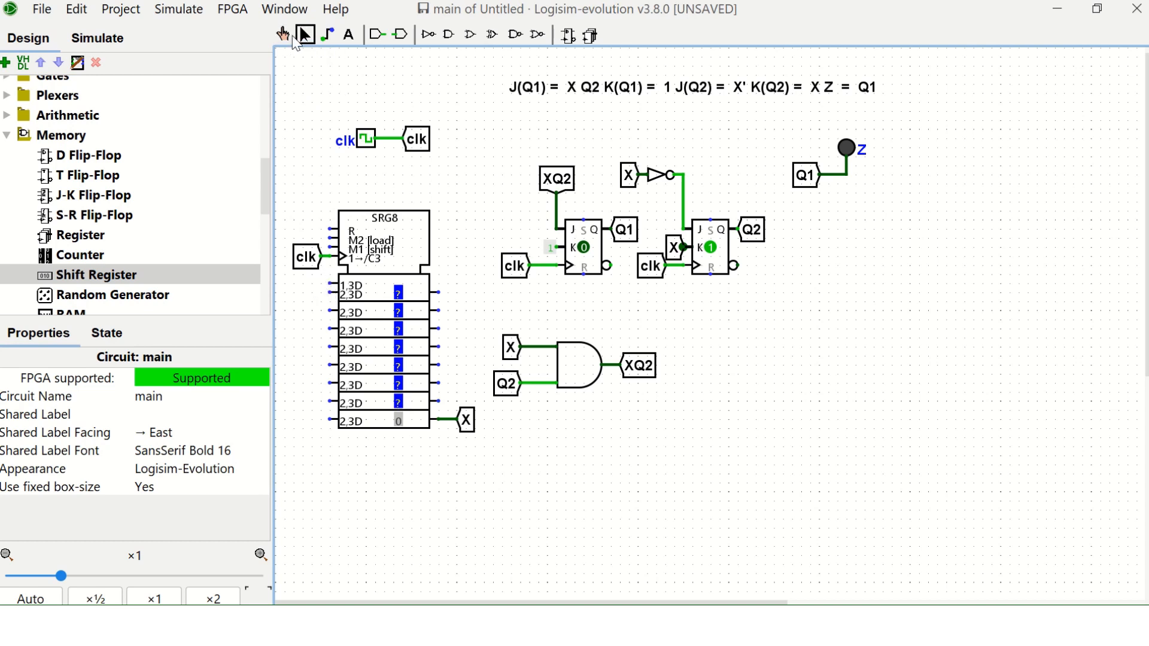
{"action": "left_click", "coordinate": [209, 15]}
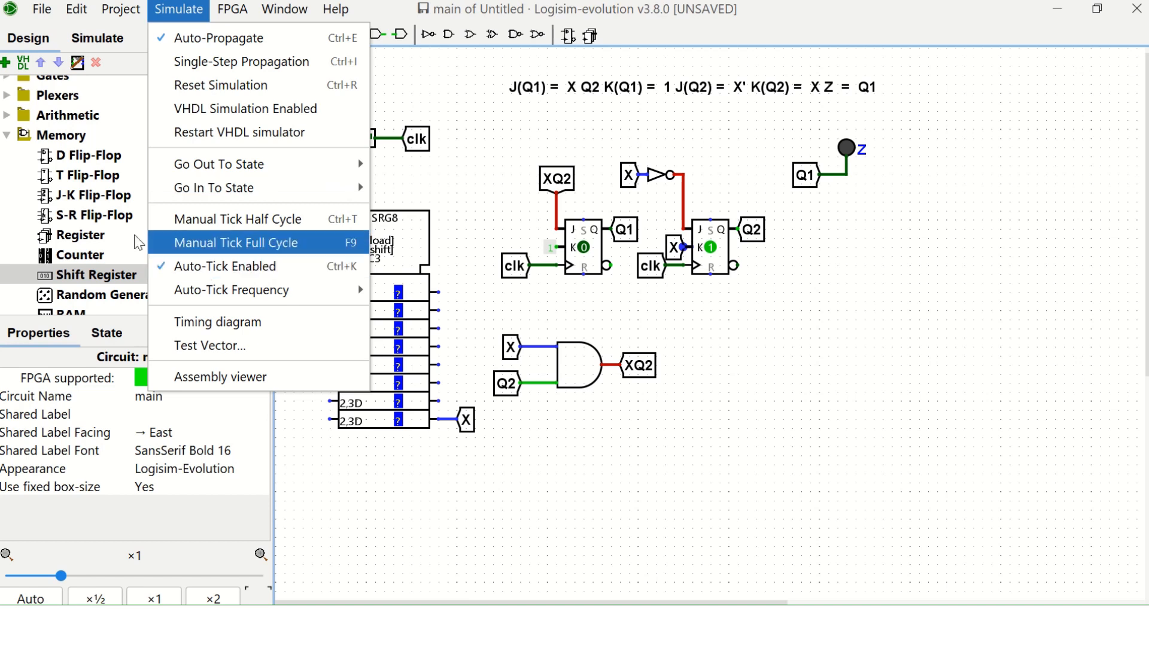
{"action": "left_click", "coordinate": [94, 214]}
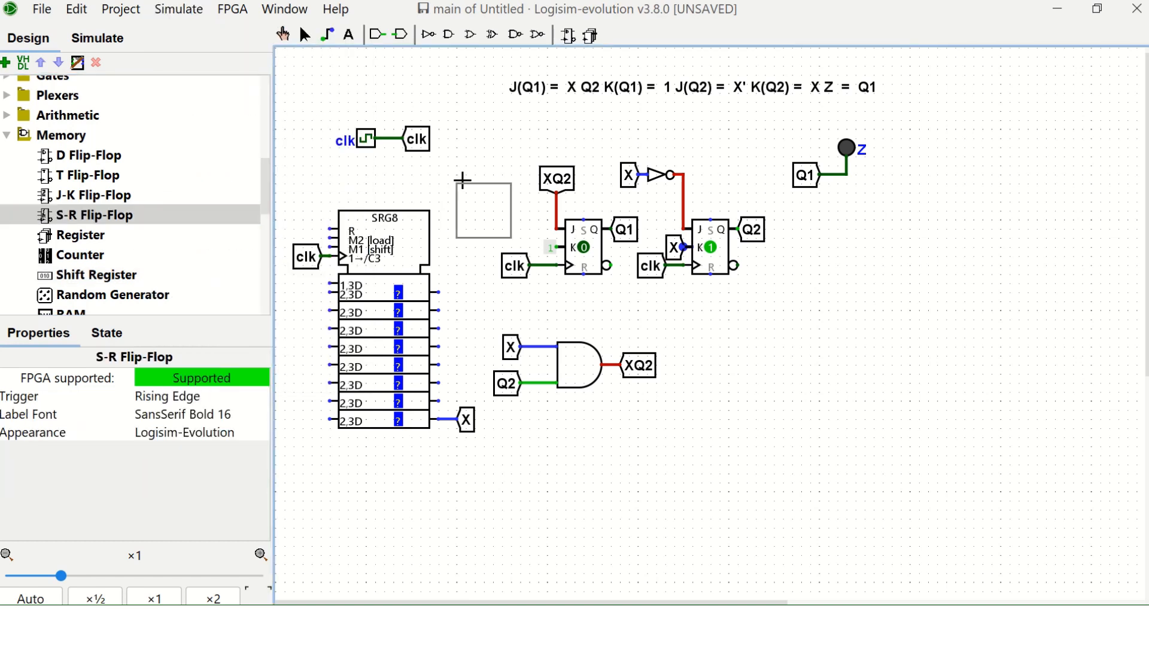
{"action": "key", "text": "Escape"}
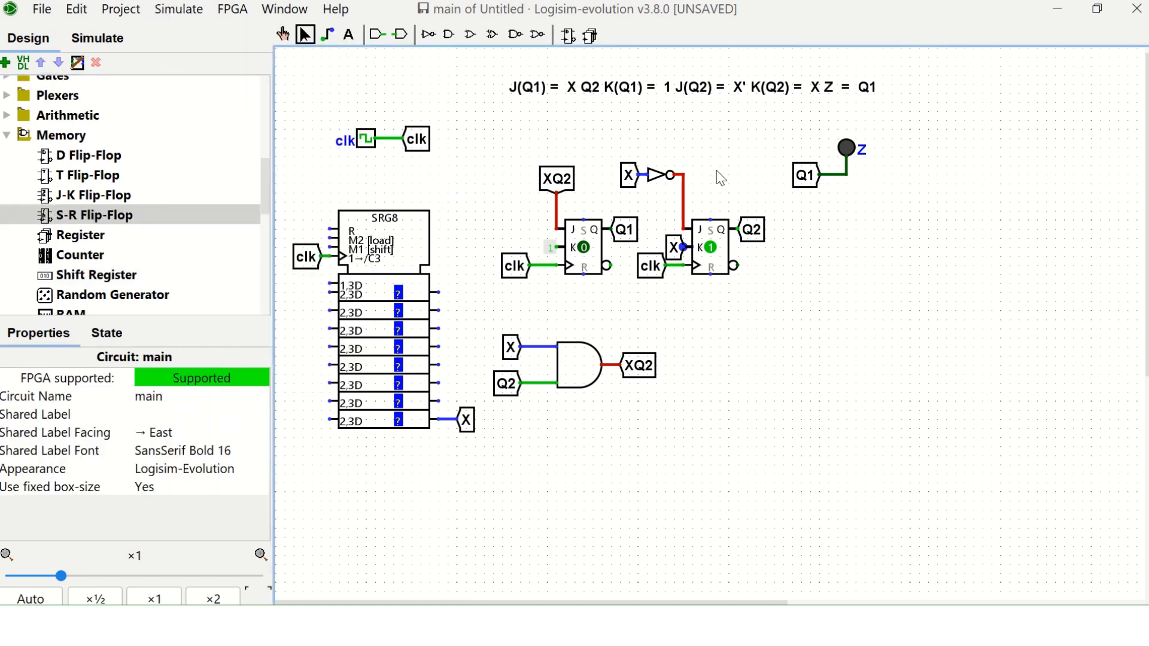
Copy the constant at the first flip-flop's K input and attach the copy to the shift register's serial data input.
{"action": "left_click", "coordinate": [553, 249]}
{"action": "key", "text": "ctrl+c"}
{"action": "left_click", "coordinate": [502, 236]}
{"action": "key", "text": "ctrl+v"}
{"action": "left_click_drag", "start_coordinate": [562, 266], "coordinate": [327, 295]}
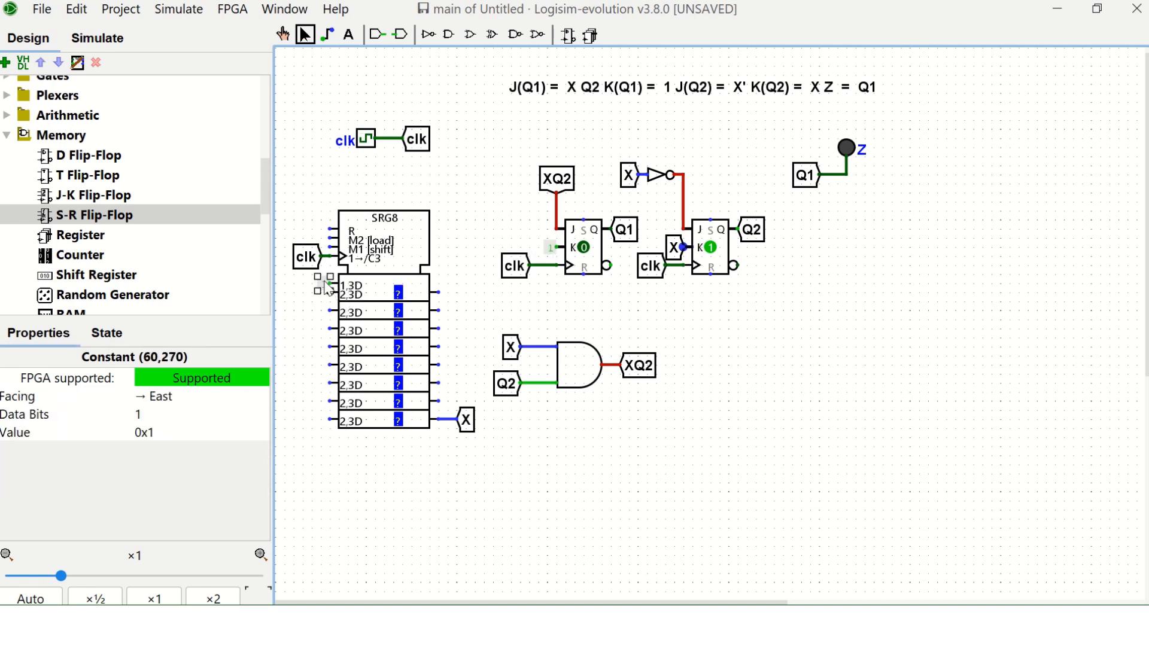
Set the value of the constant feeding the shift register's serial input to 0.
{"action": "left_click", "coordinate": [170, 437]}
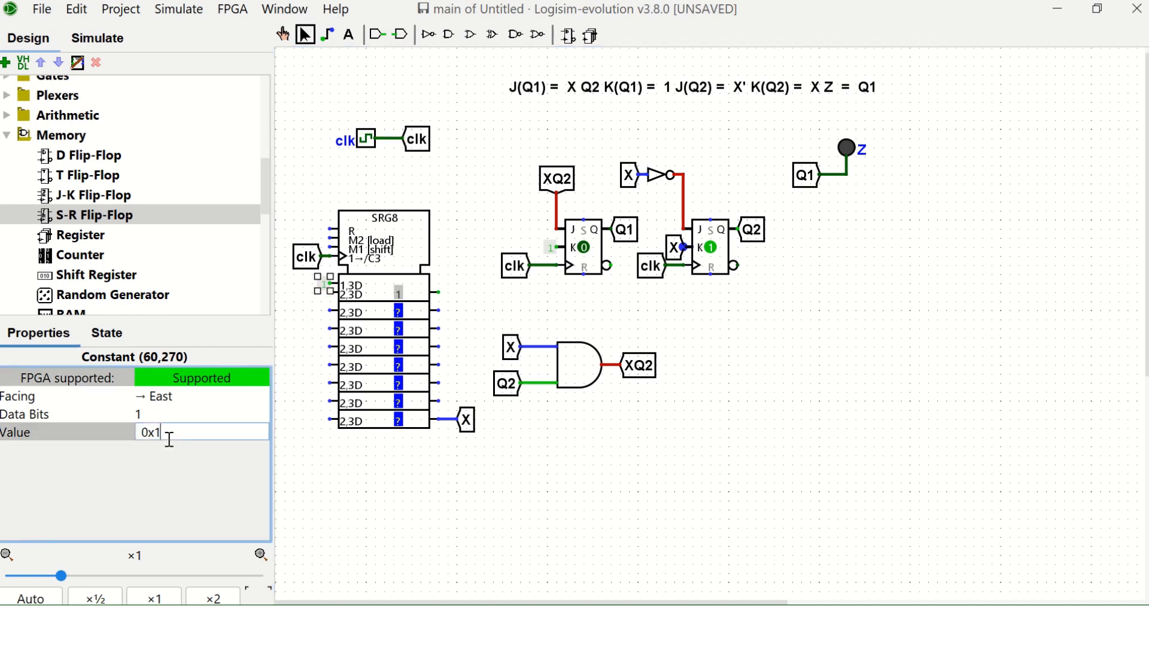
{"action": "key", "text": "BackSpace"}
{"action": "key", "text": "BackSpace"}
{"action": "key", "text": "BackSpace"}
{"action": "type", "text": "0"}
{"action": "key", "text": "Return"}
{"action": "left_click", "coordinate": [325, 469]}
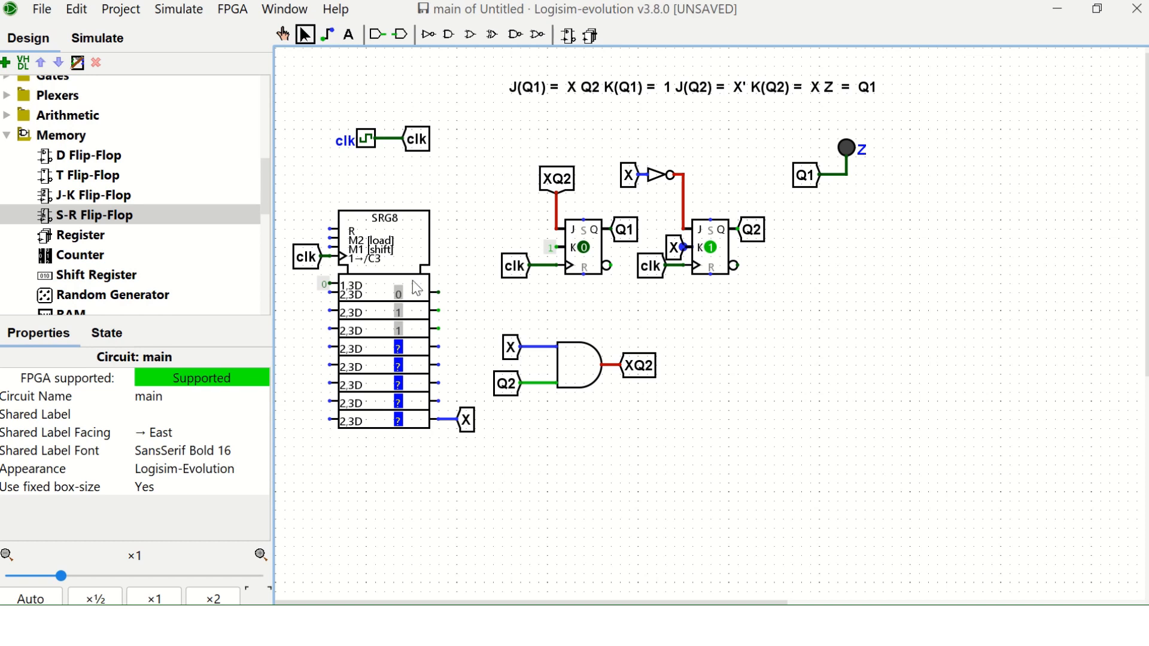
Poke 1s into individual middle stages of the shift register to test the detector with the clock running.
{"action": "left_click", "coordinate": [282, 34]}
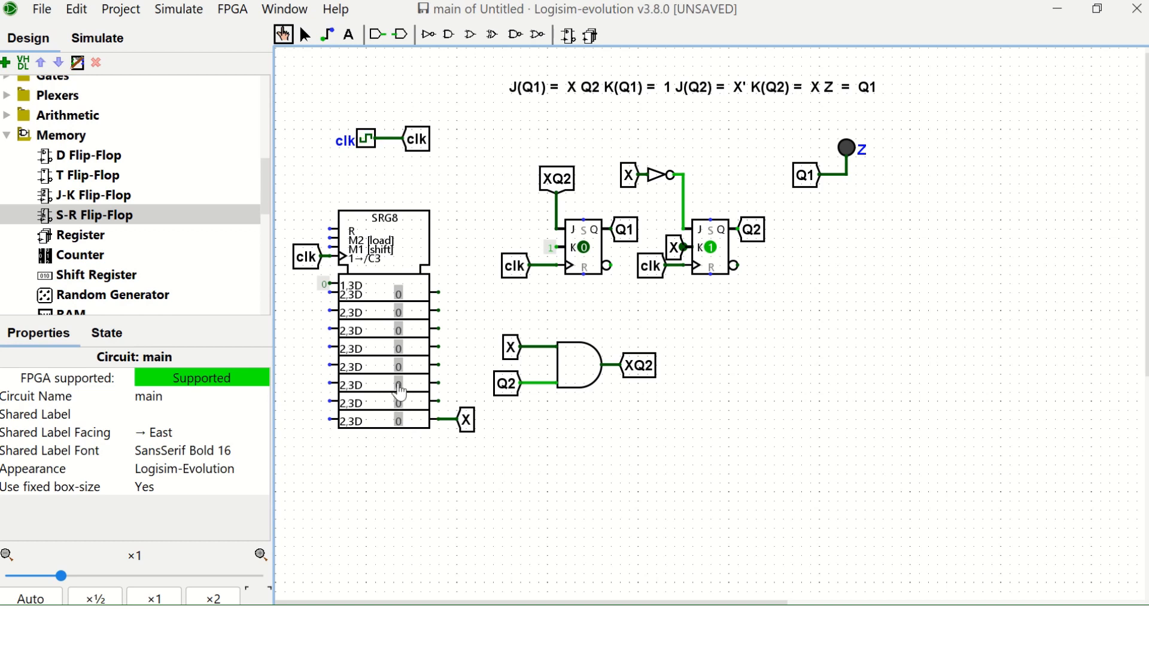
{"action": "left_click", "coordinate": [399, 386]}
{"action": "key", "text": "1"}
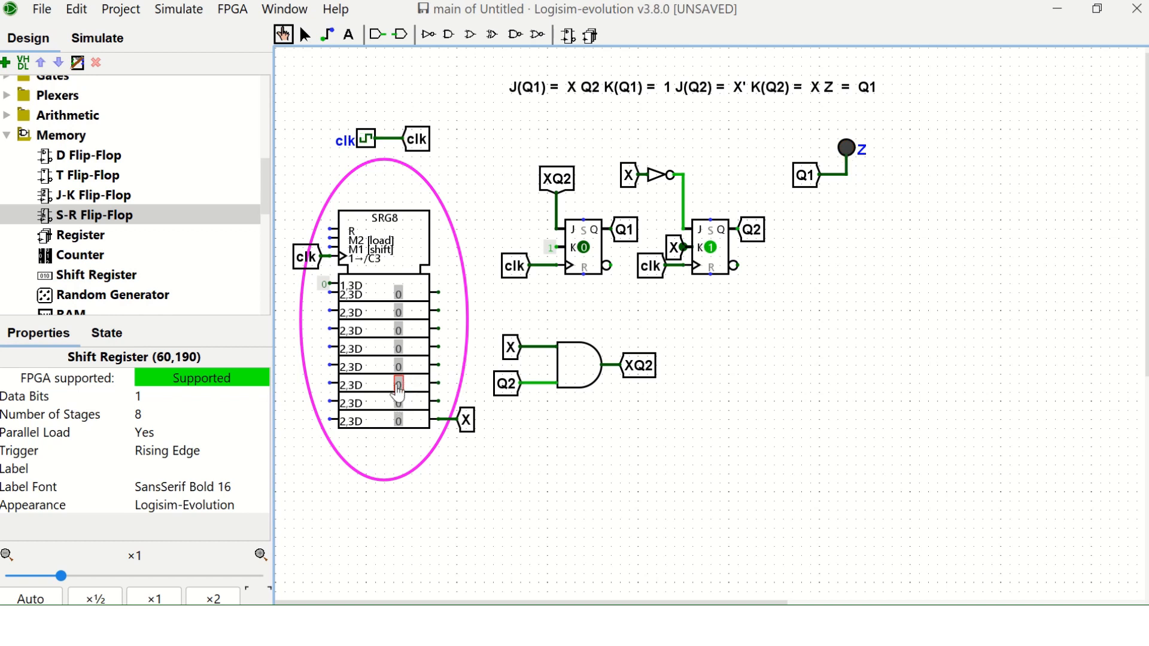
{"action": "left_click", "coordinate": [398, 386]}
{"action": "left_click", "coordinate": [398, 366]}
{"action": "left_click", "coordinate": [399, 348]}
{"action": "left_click", "coordinate": [398, 372]}
{"action": "type", "text": "1"}
{"action": "left_click", "coordinate": [399, 350]}
{"action": "left_click", "coordinate": [398, 349]}
{"action": "left_click", "coordinate": [399, 331]}
Label the shift register X_Serial_Input.
{"action": "left_click", "coordinate": [307, 34]}
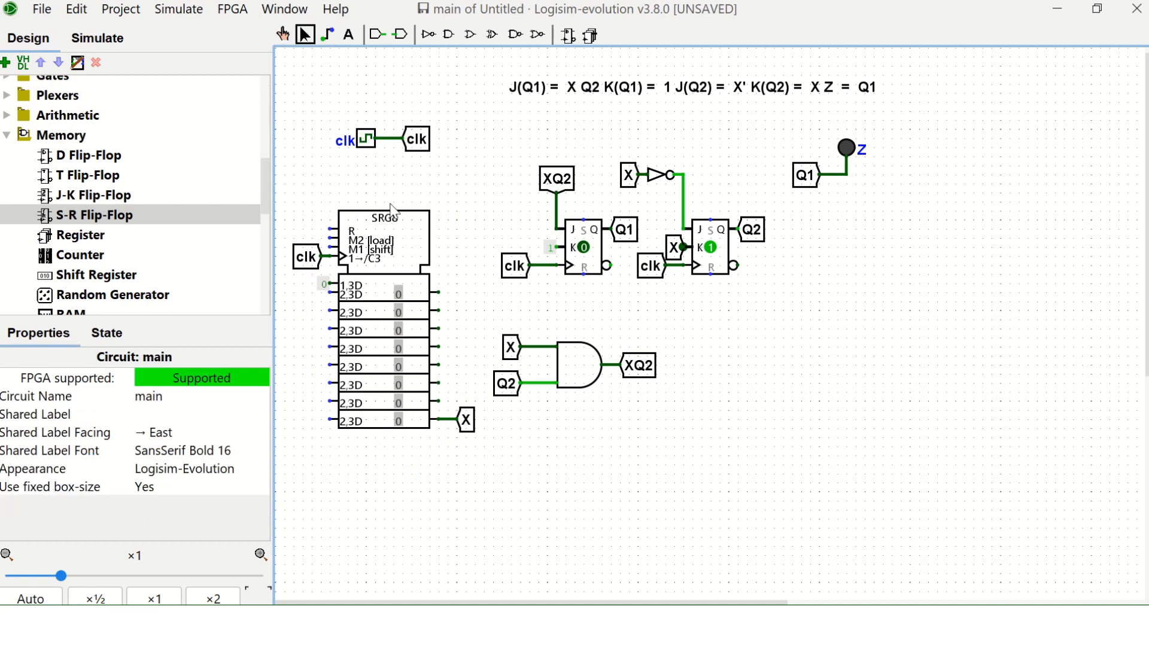
{"action": "double_click", "coordinate": [407, 230]}
{"action": "type", "text": "Serial"}
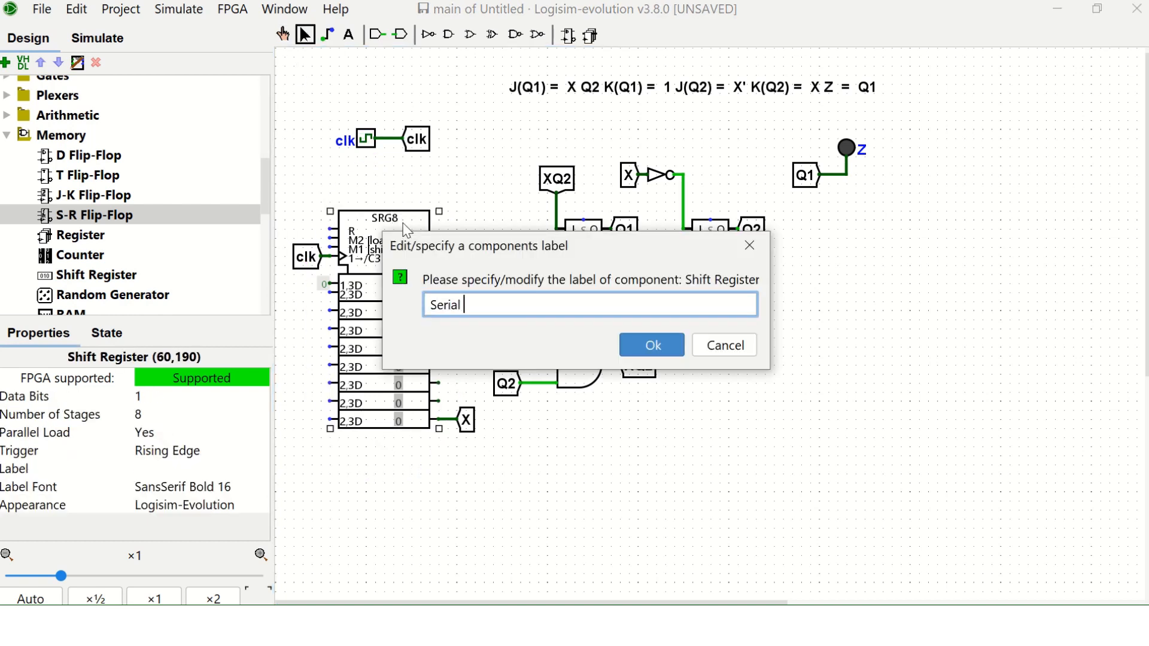
{"action": "key", "text": "BackSpace"}
{"action": "key", "text": "BackSpace"}
{"action": "key", "text": "BackSpace"}
{"action": "type", "text": "_Serial_Input"}
{"action": "key", "text": "Return"}
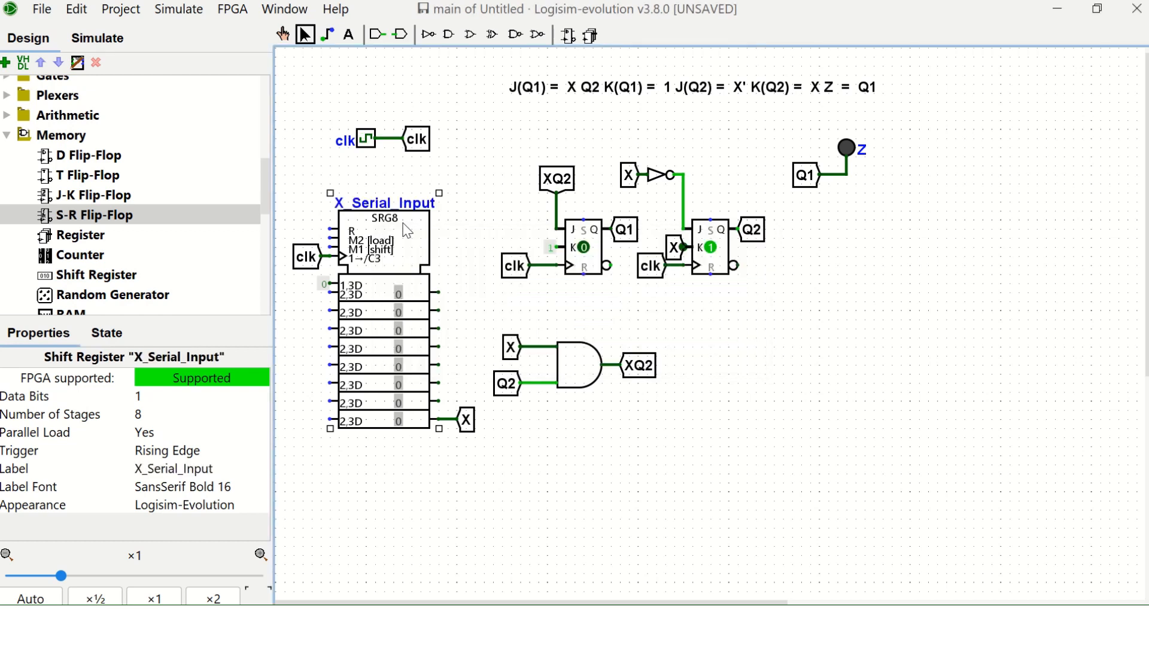